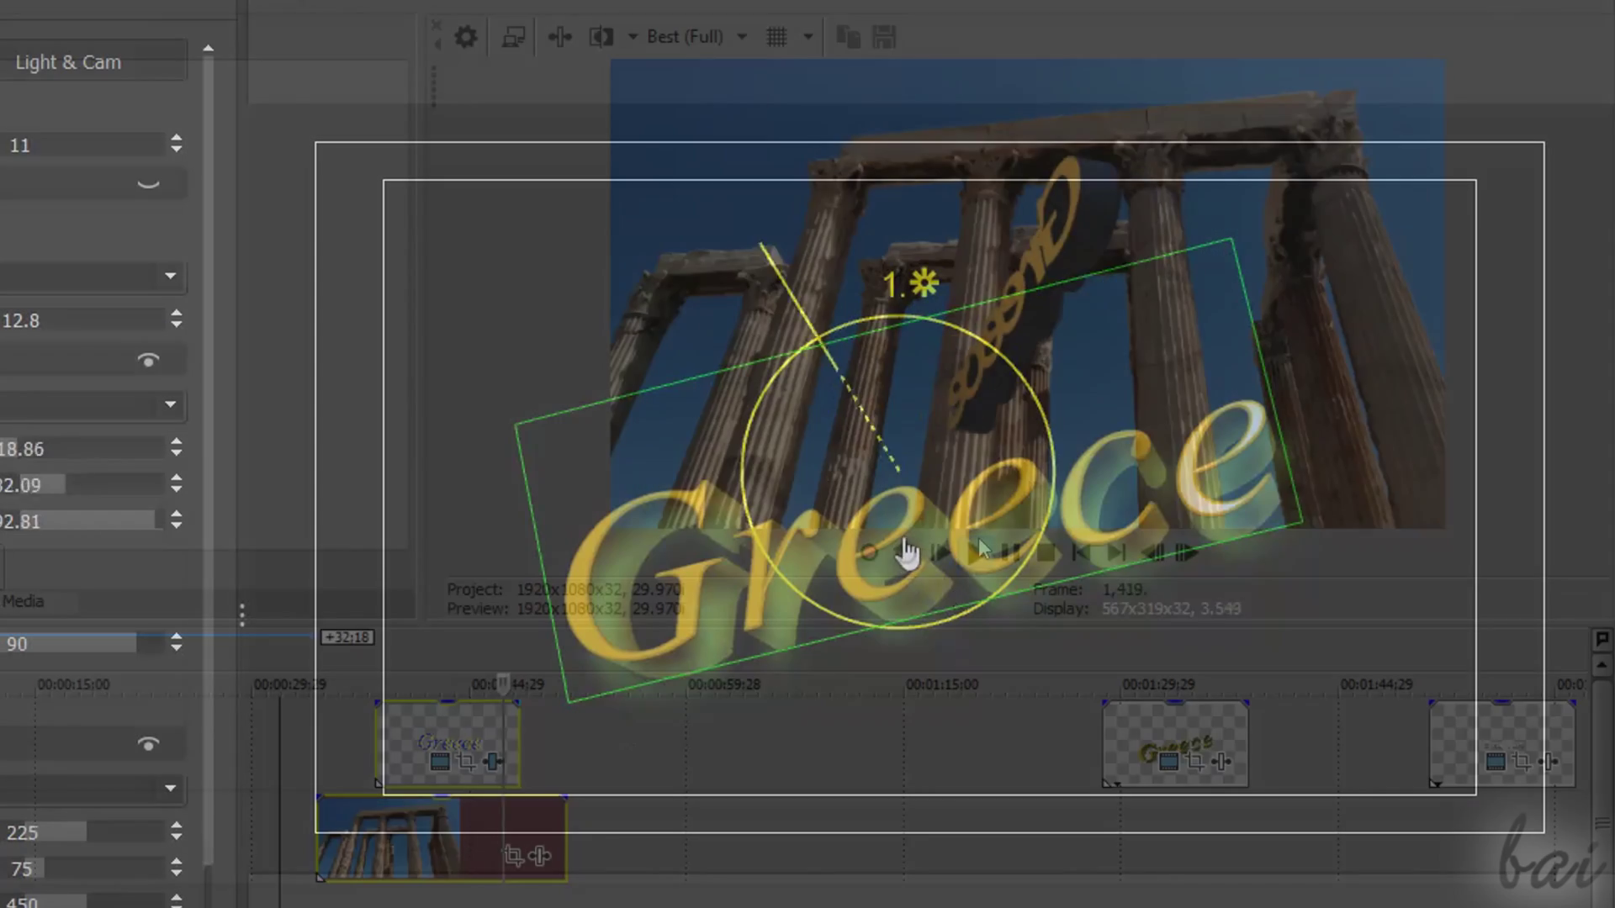
{"action": "mouse_move", "coordinate": [902, 552]}
{"action": "left_mouse_down"}
{"action": "mouse_move", "coordinate": [920, 558]}
{"action": "mouse_move", "coordinate": [898, 553]}
{"action": "left_mouse_up"}
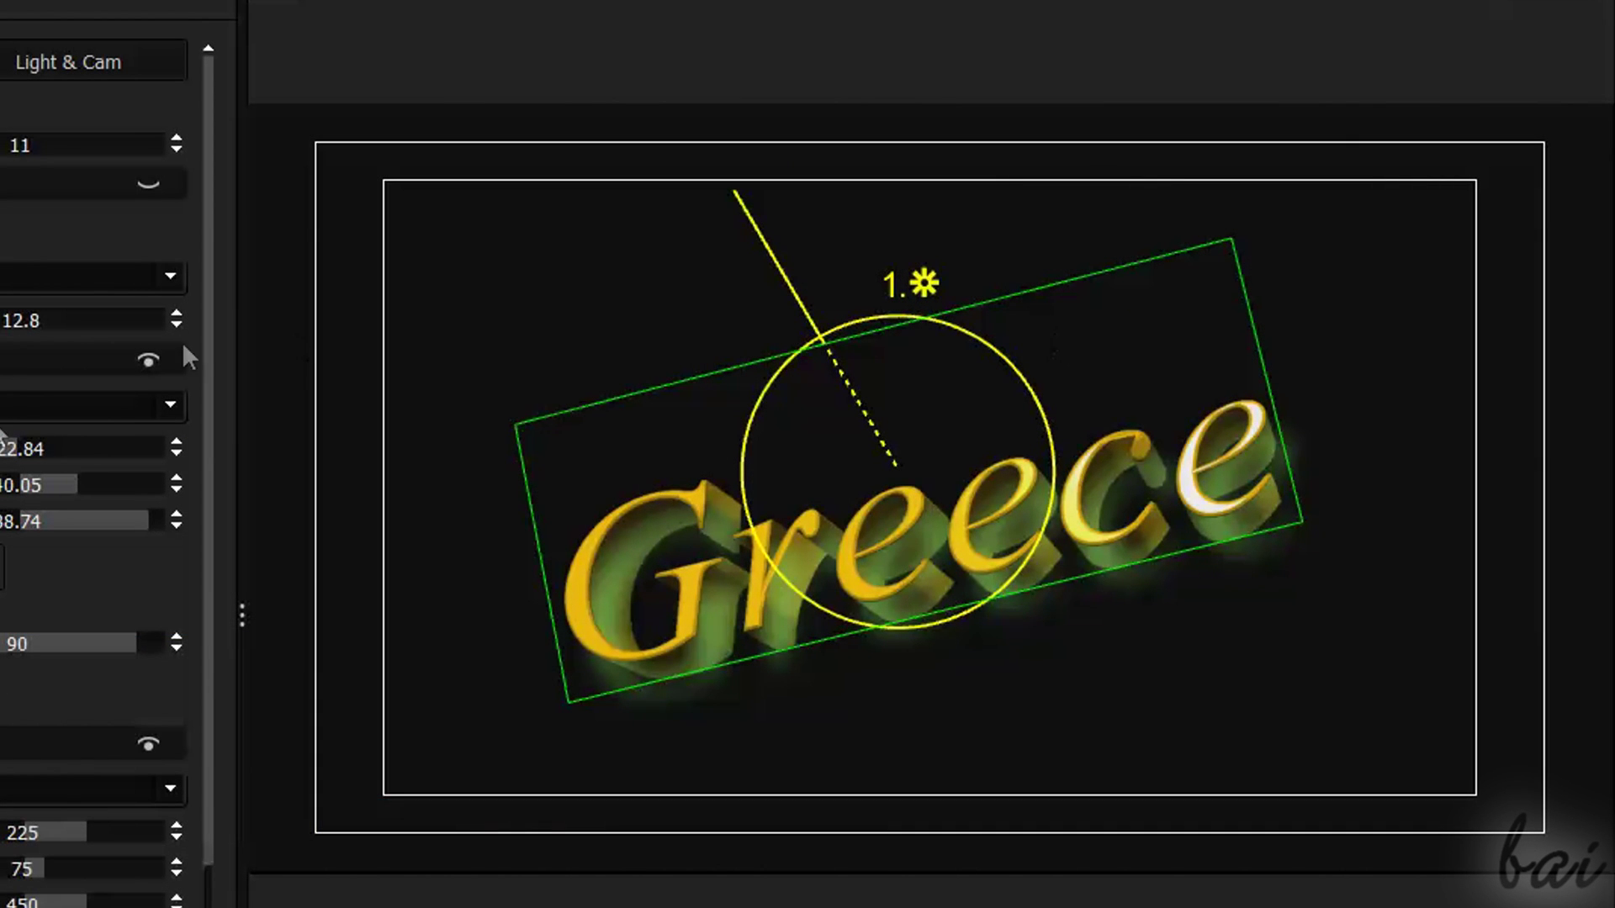
{"action": "left_click_drag", "start_coordinate": [12, 449], "coordinate": [67, 488]}
{"action": "left_click_drag", "start_coordinate": [395, 525], "coordinate": [472, 521]}
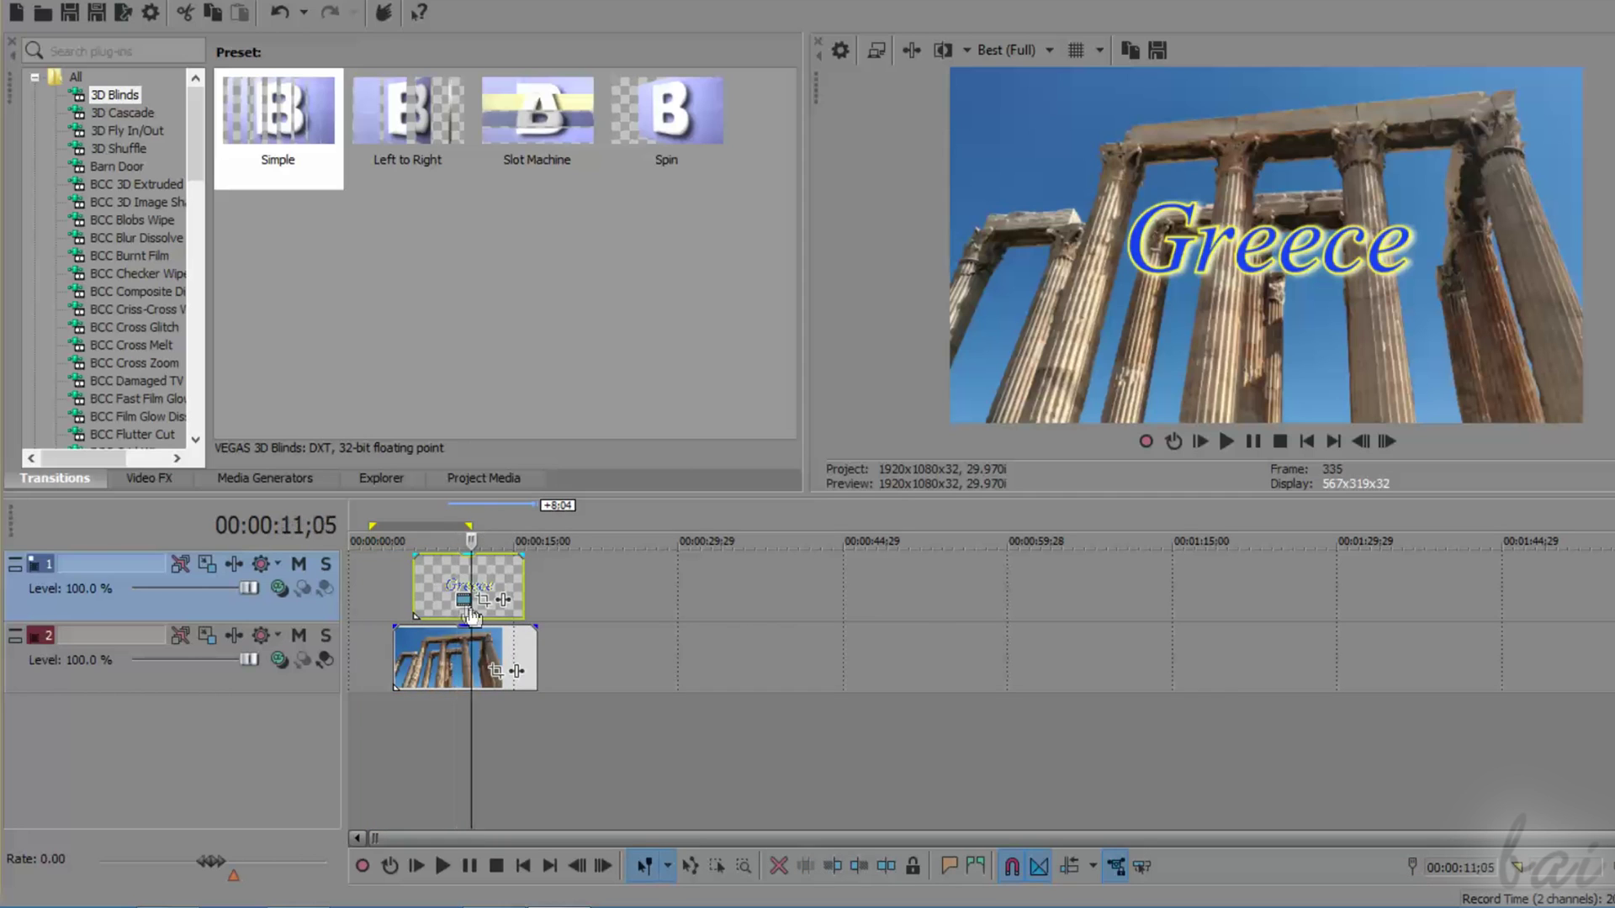
Look through the Greece title's text generator and the Credit Roll, Titles & Text and (Legacy) Text media generators
{"action": "left_click", "coordinate": [463, 599]}
{"action": "left_click_drag", "start_coordinate": [1214, 191], "coordinate": [662, 227]}
{"action": "left_click_drag", "start_coordinate": [454, 7], "coordinate": [642, 11]}
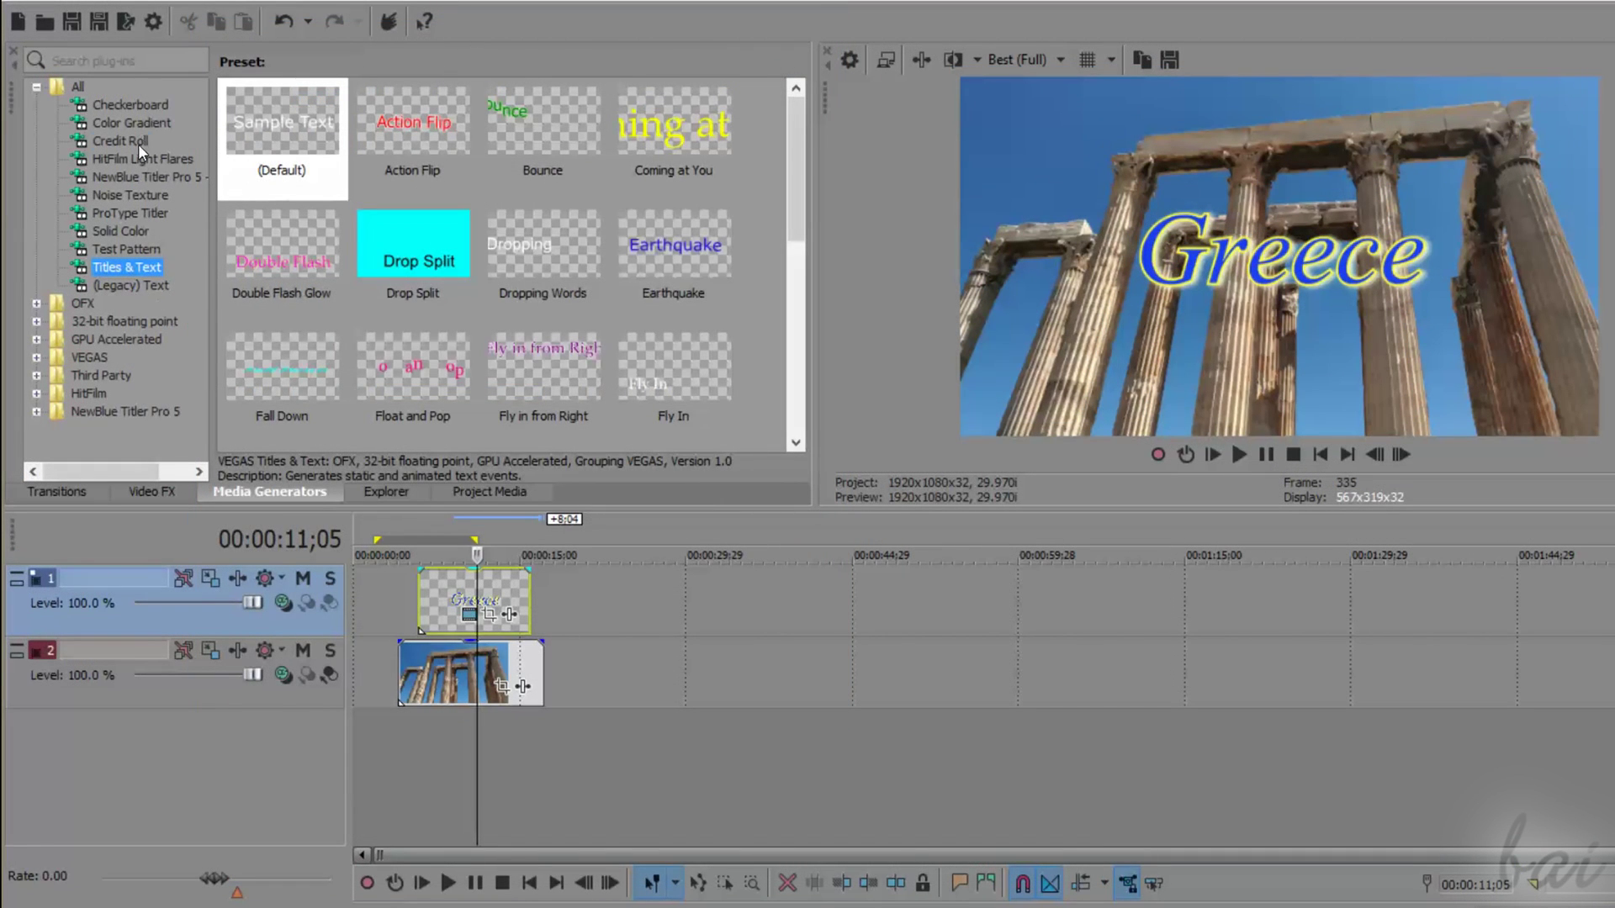
{"action": "left_click", "coordinate": [120, 141]}
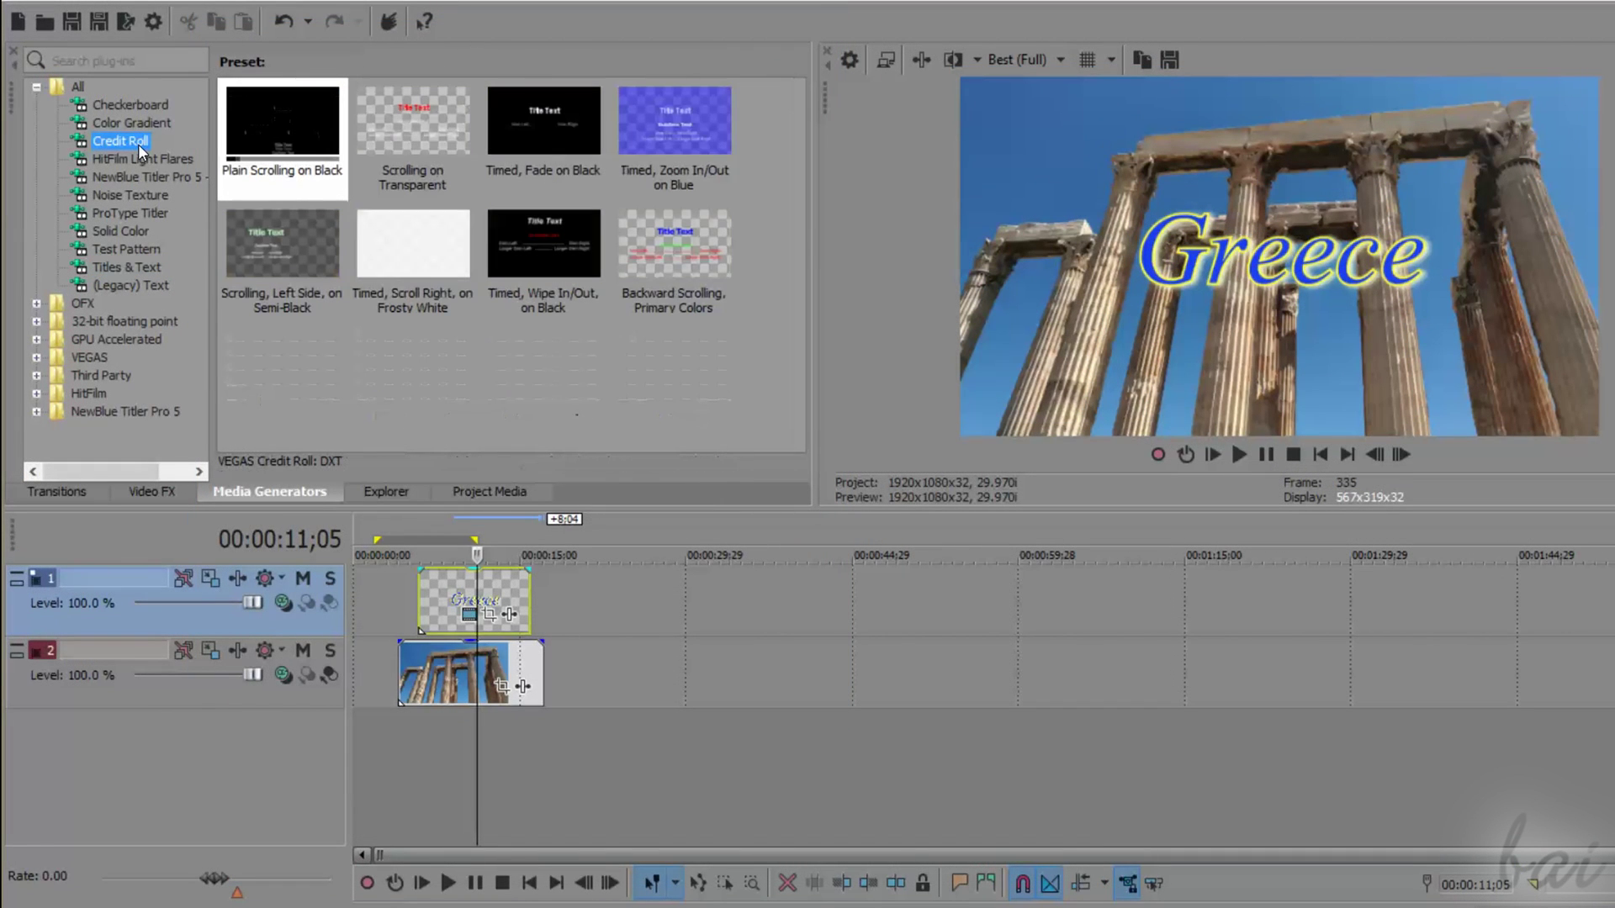
{"action": "left_click", "coordinate": [150, 268]}
{"action": "left_click", "coordinate": [155, 288]}
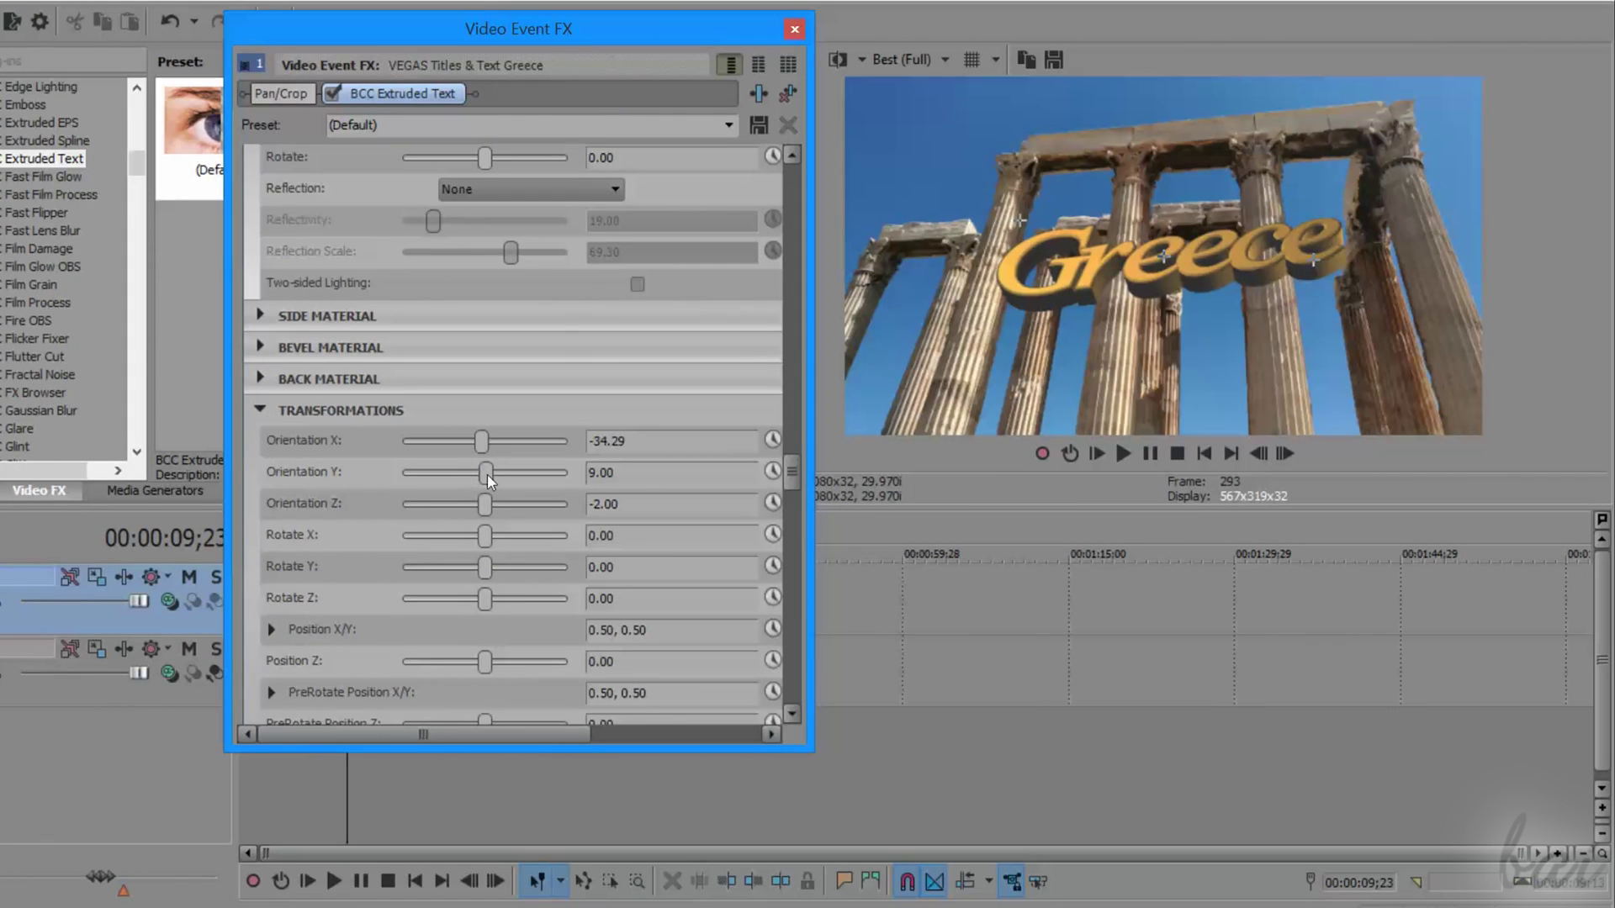
Try rotating the extruded Greece text by adjusting its Orientation Y transformation
{"action": "left_click_drag", "start_coordinate": [492, 480], "coordinate": [507, 478]}
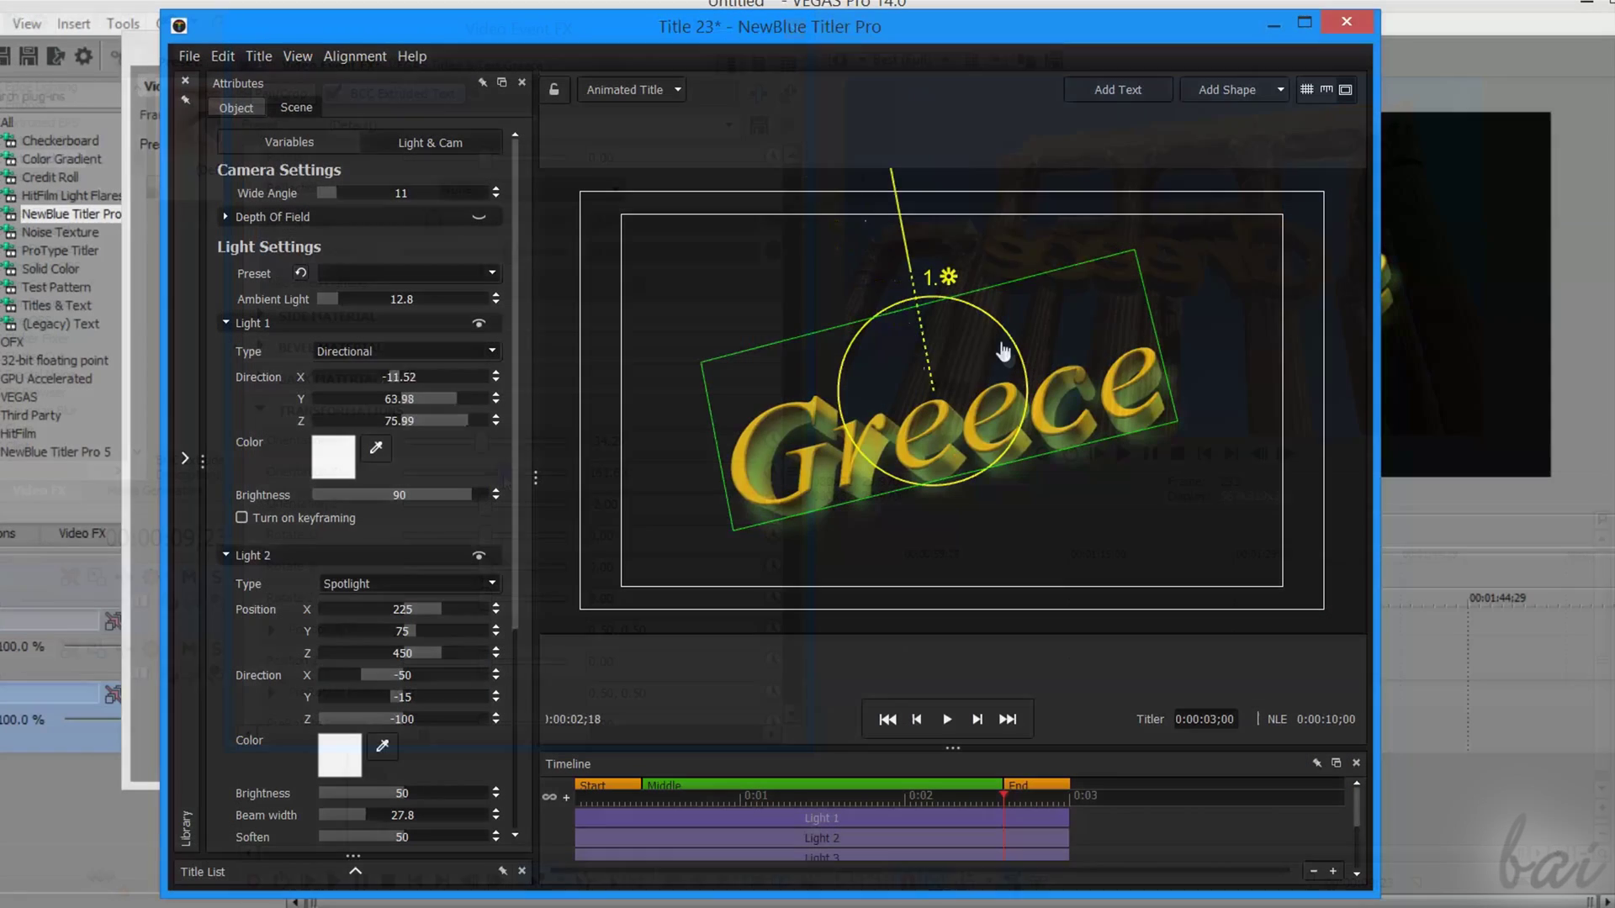
{"action": "left_click_drag", "start_coordinate": [1003, 350], "coordinate": [950, 429]}
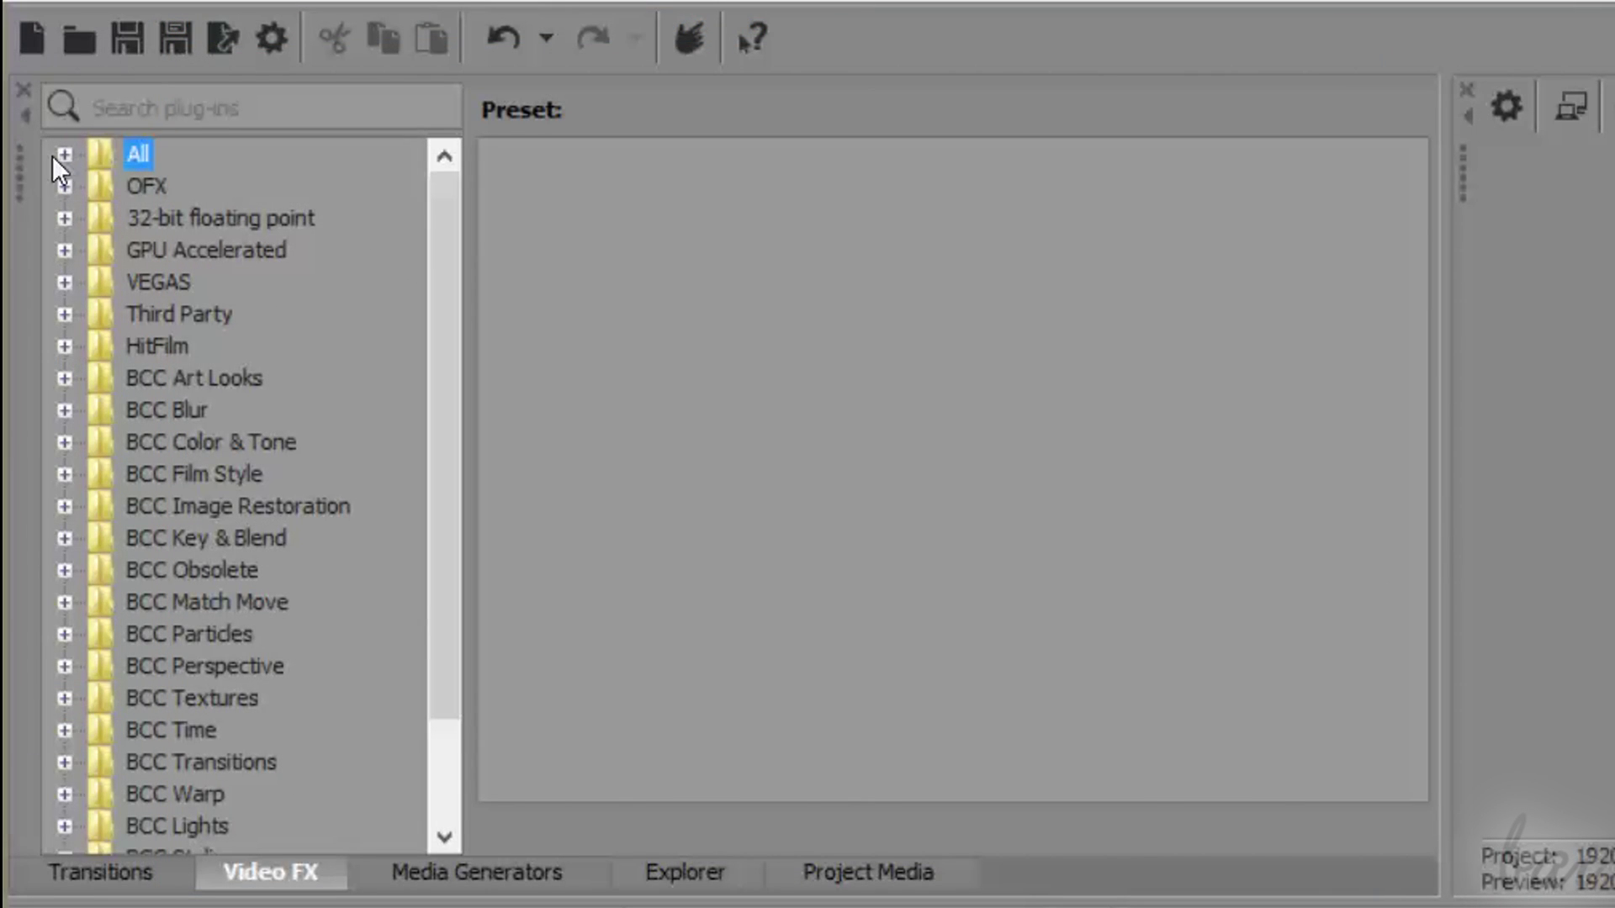
Find BCC Extruded Text among all video effects and apply its default preset to the Greece title event
{"action": "left_click", "coordinate": [54, 155]}
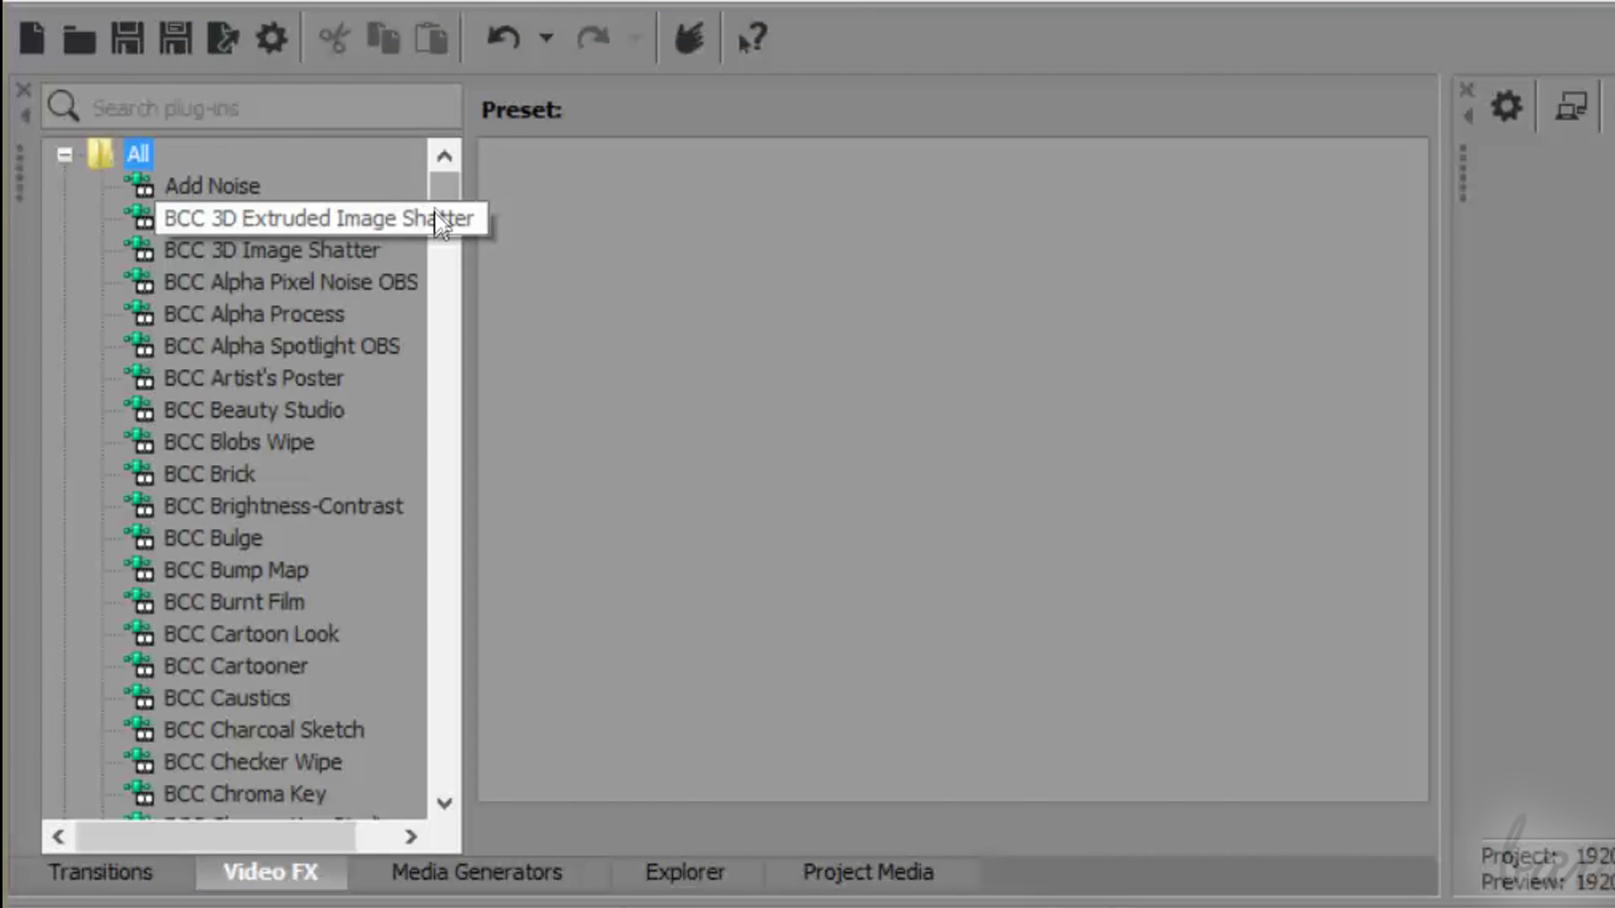
{"action": "left_click_drag", "start_coordinate": [442, 209], "coordinate": [436, 308]}
{"action": "left_click", "coordinate": [233, 290]}
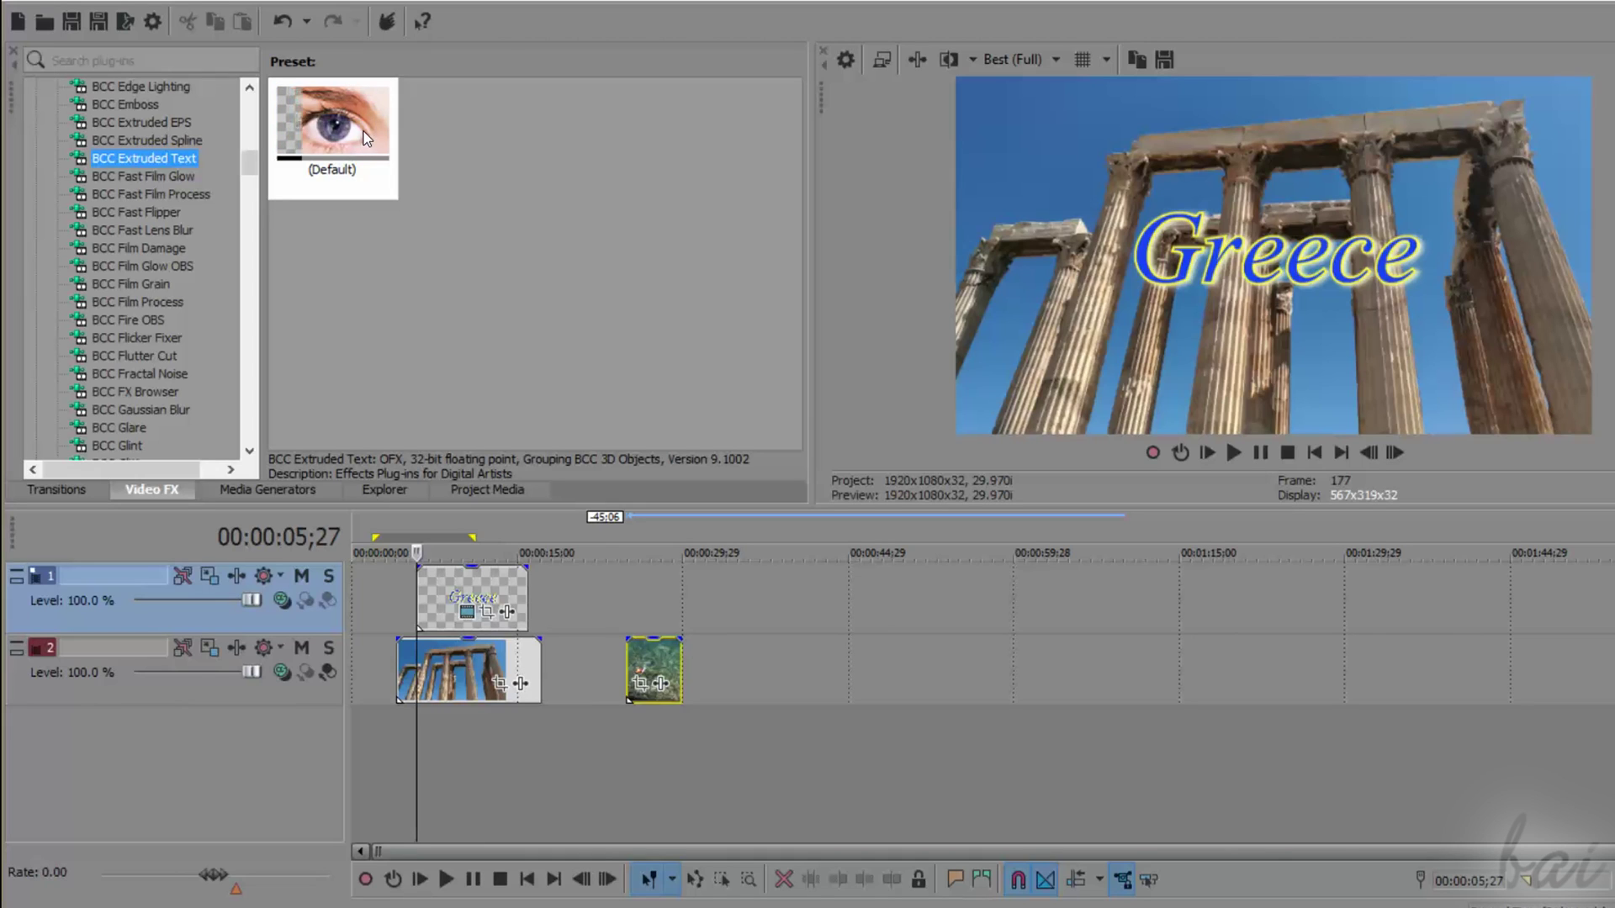
{"action": "left_click_drag", "start_coordinate": [366, 137], "coordinate": [459, 589]}
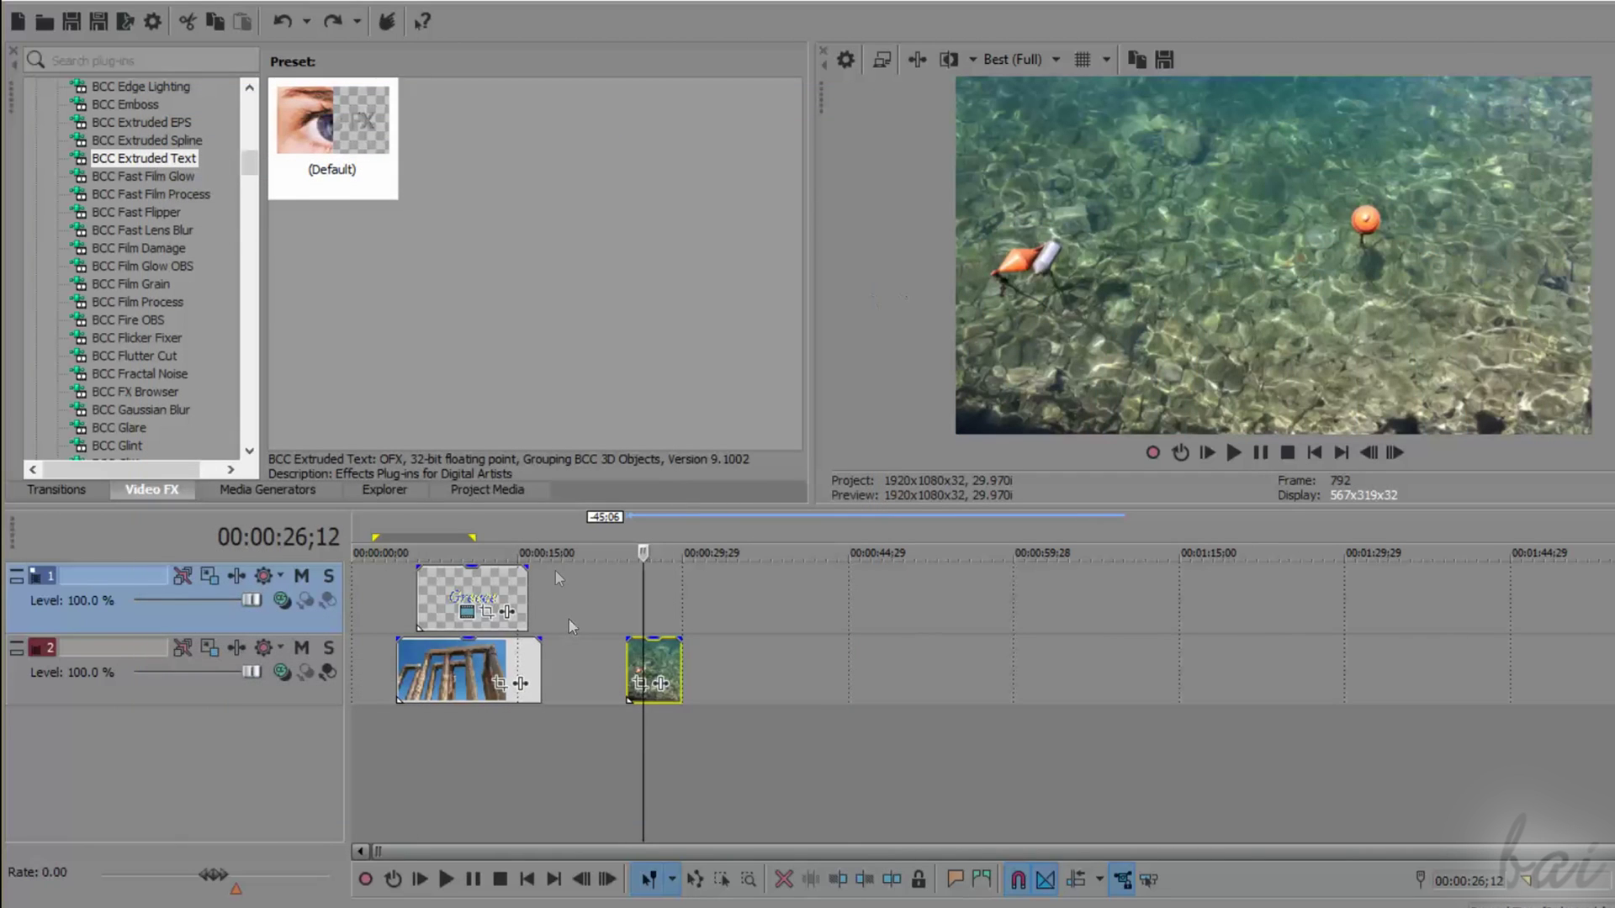
Apply the default BCC Extruded Text preset to the underwater clip and toggle the effect to compare it with the original footage
{"action": "left_click_drag", "start_coordinate": [360, 119], "coordinate": [356, 120]}
{"action": "left_click_drag", "start_coordinate": [546, 431], "coordinate": [641, 655]}
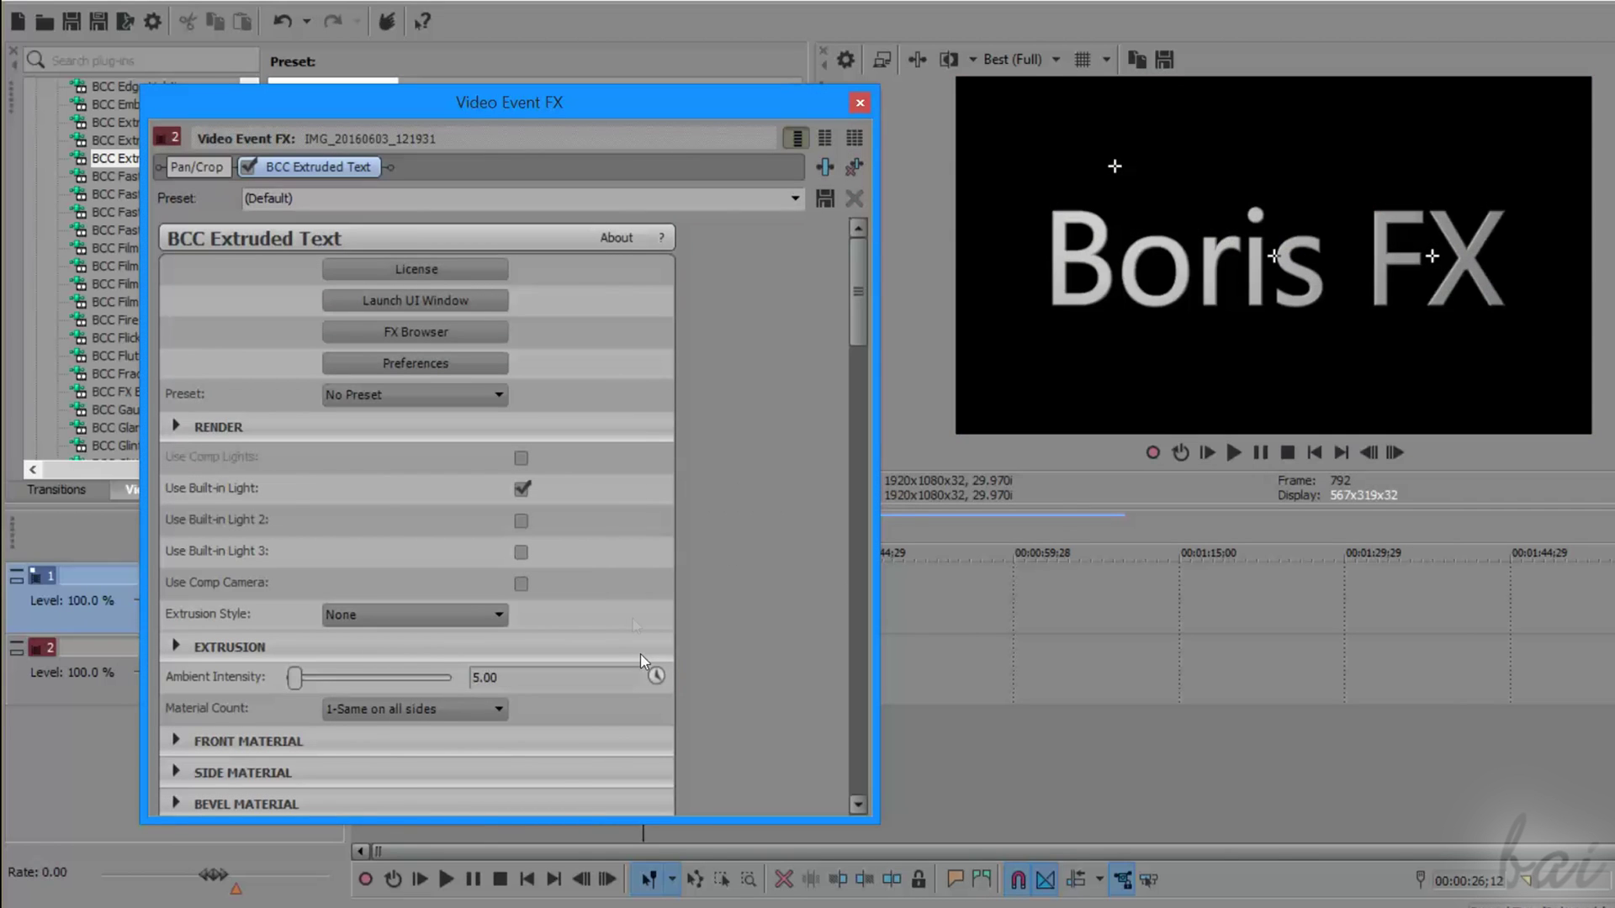
{"action": "left_click", "coordinate": [247, 167]}
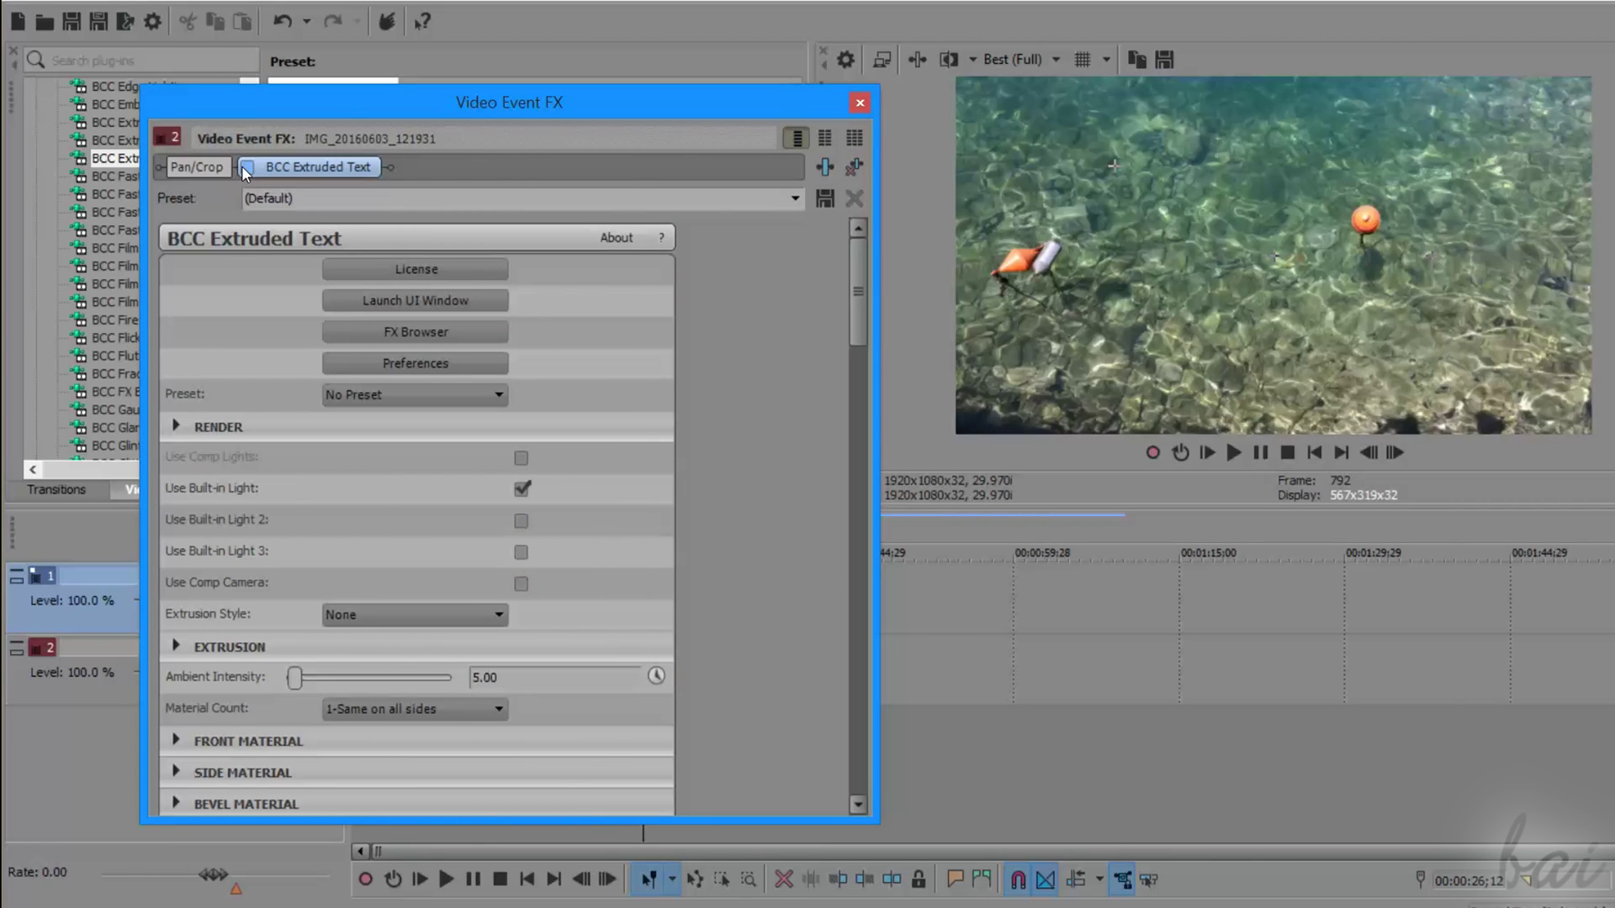
{"action": "left_click", "coordinate": [246, 168]}
{"action": "left_click", "coordinate": [247, 168]}
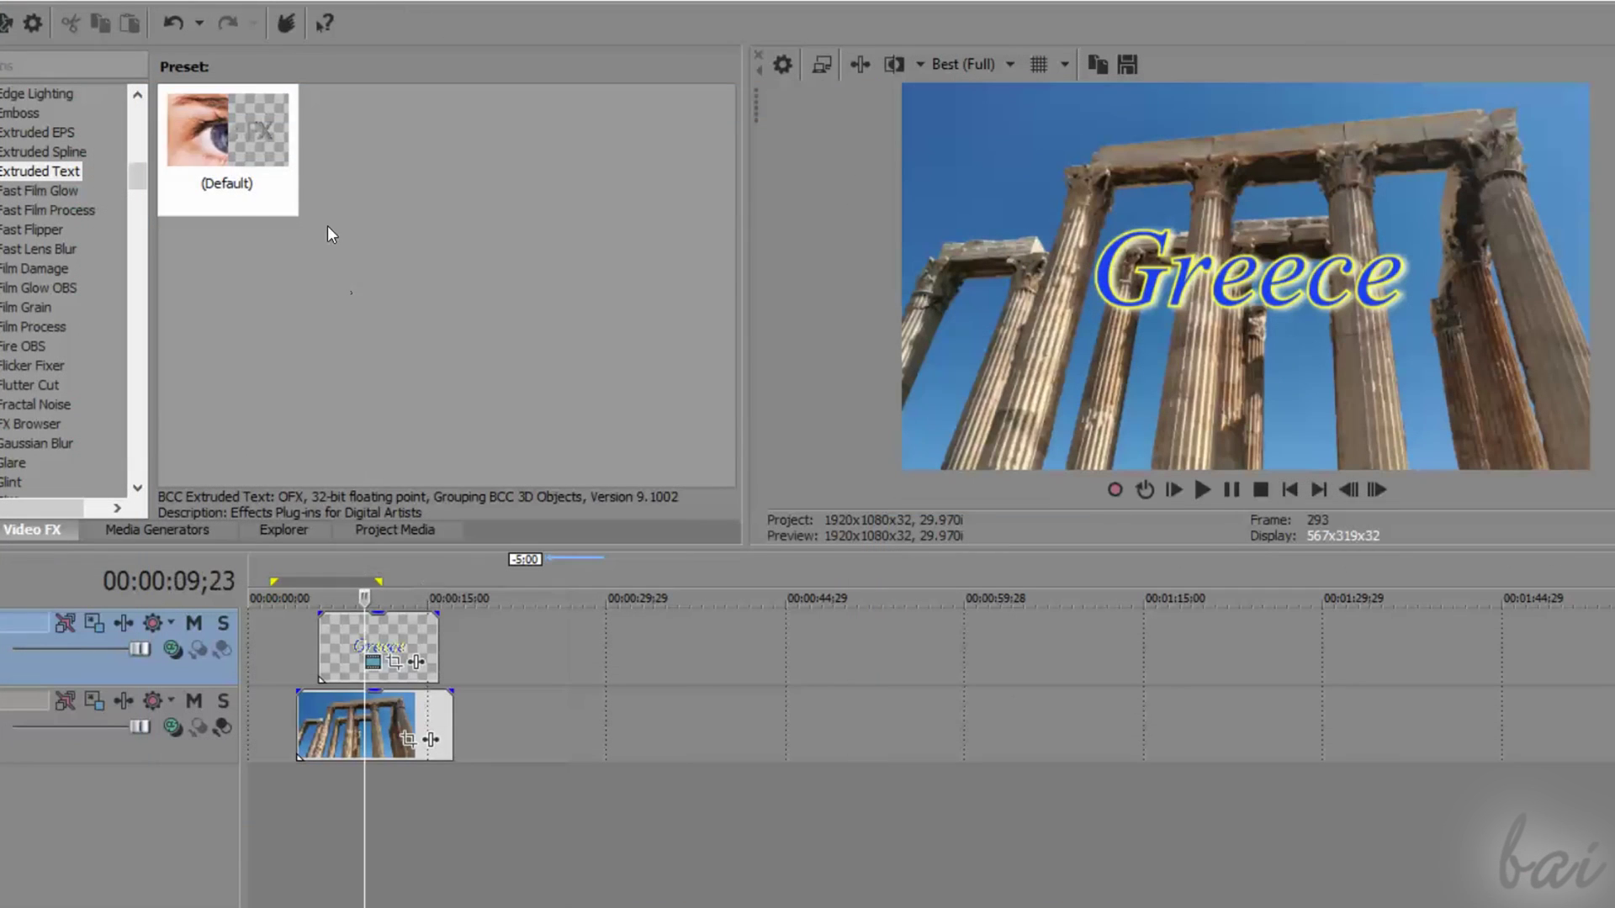
Apply the default BCC Extruded Text preset to the Greece title event and replace the effect's sample text with "Greece"
{"action": "left_click_drag", "start_coordinate": [244, 143], "coordinate": [395, 625]}
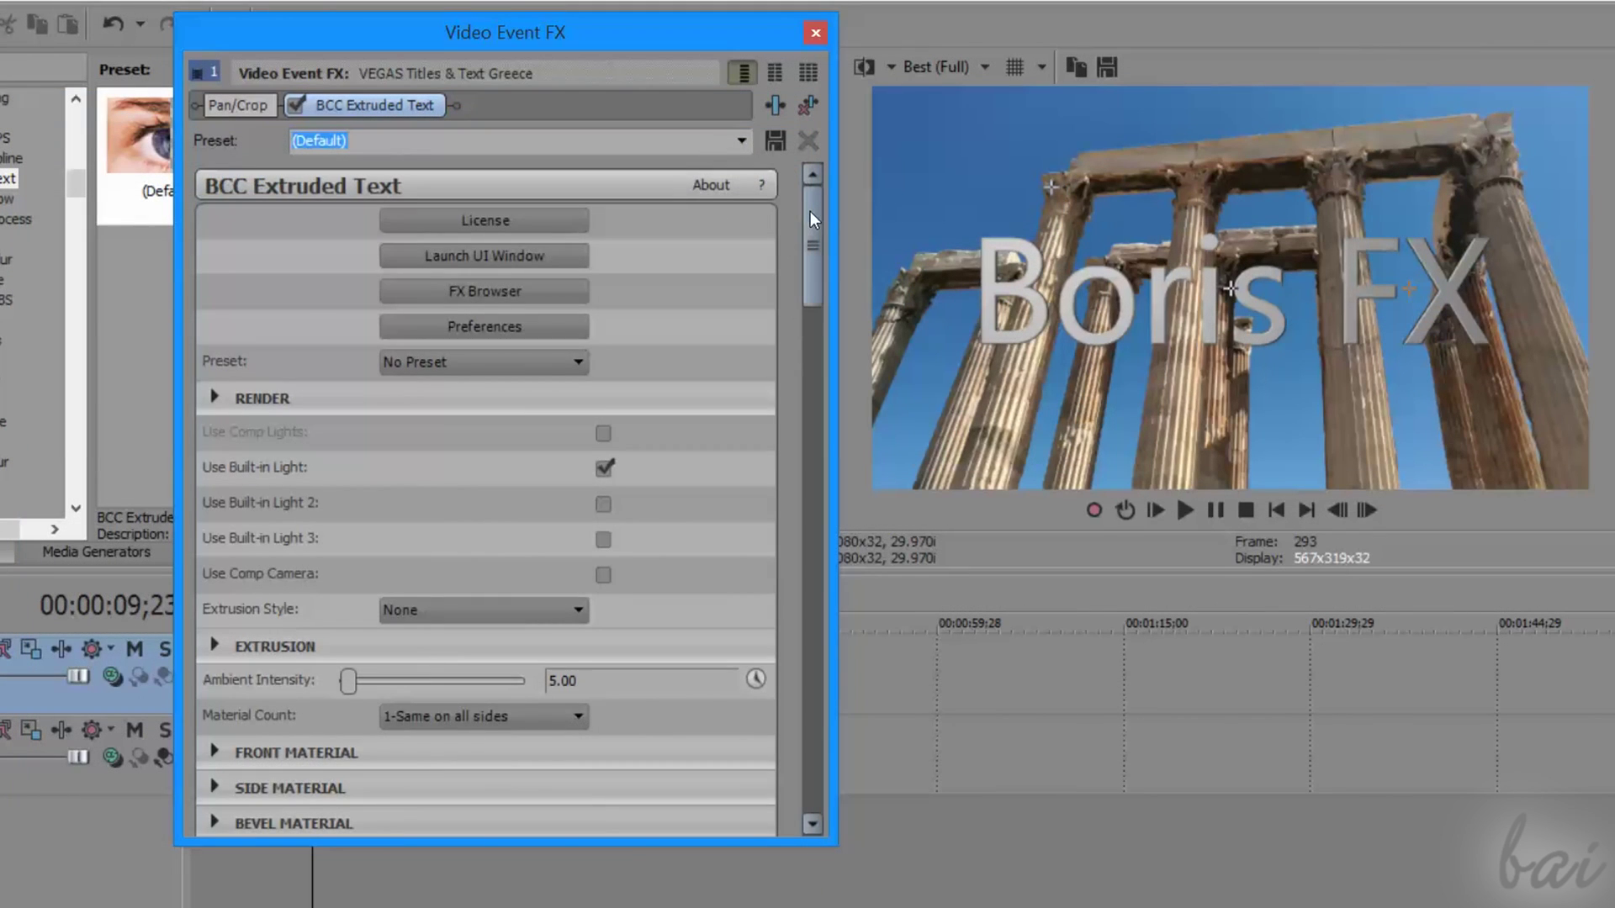
{"action": "left_click_drag", "start_coordinate": [810, 210], "coordinate": [801, 170]}
{"action": "left_click", "coordinate": [564, 259]}
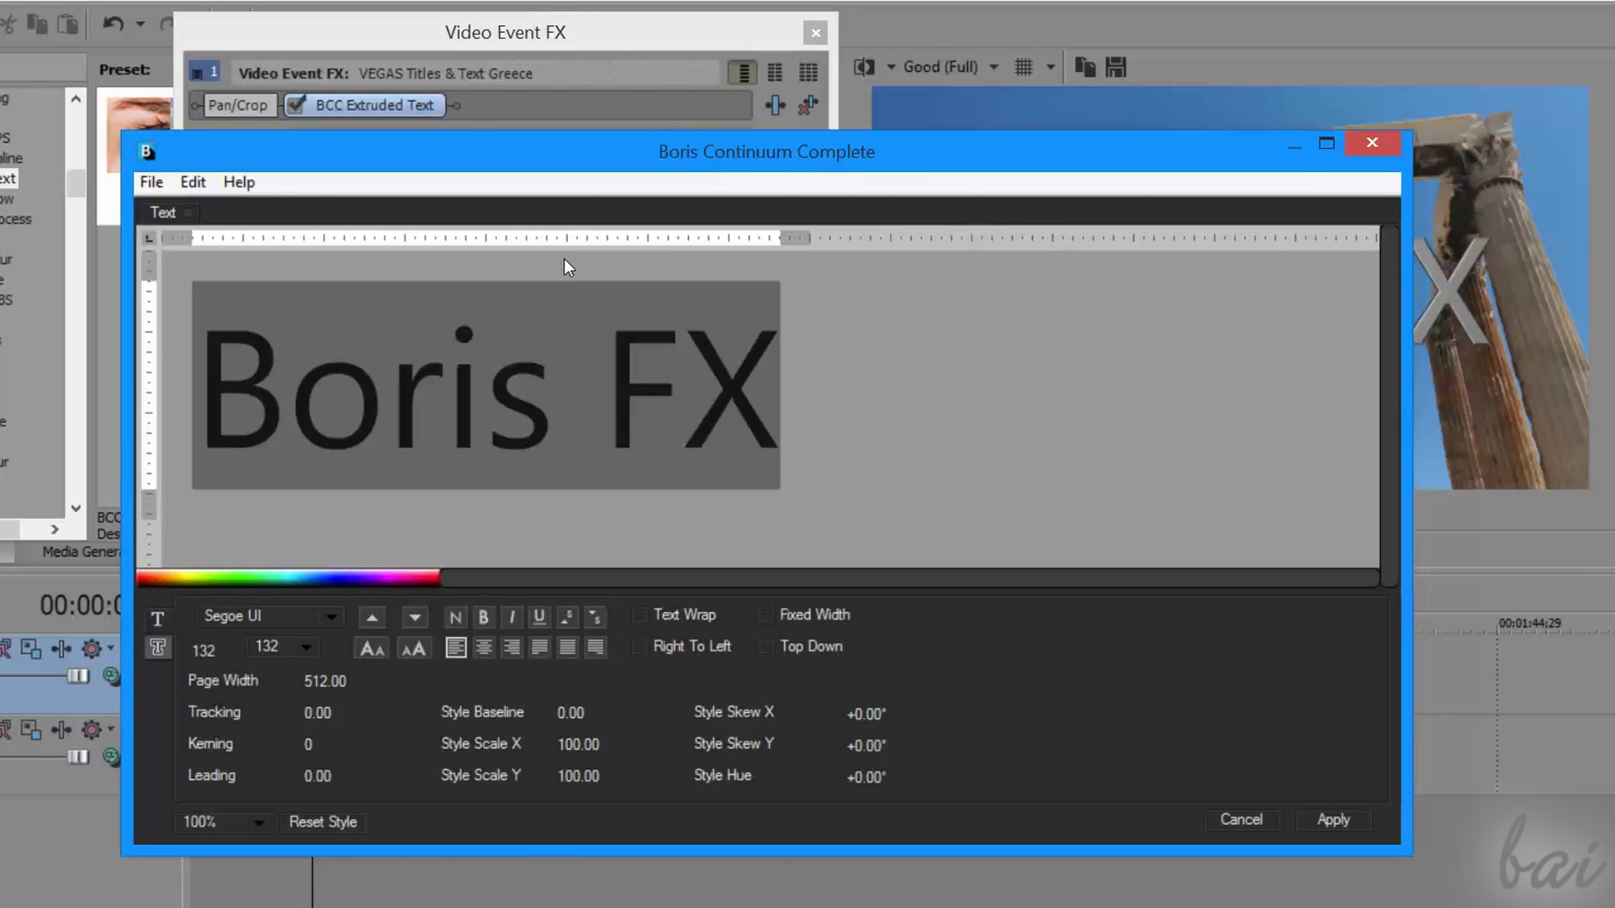
{"action": "type", "text": "Greece"}
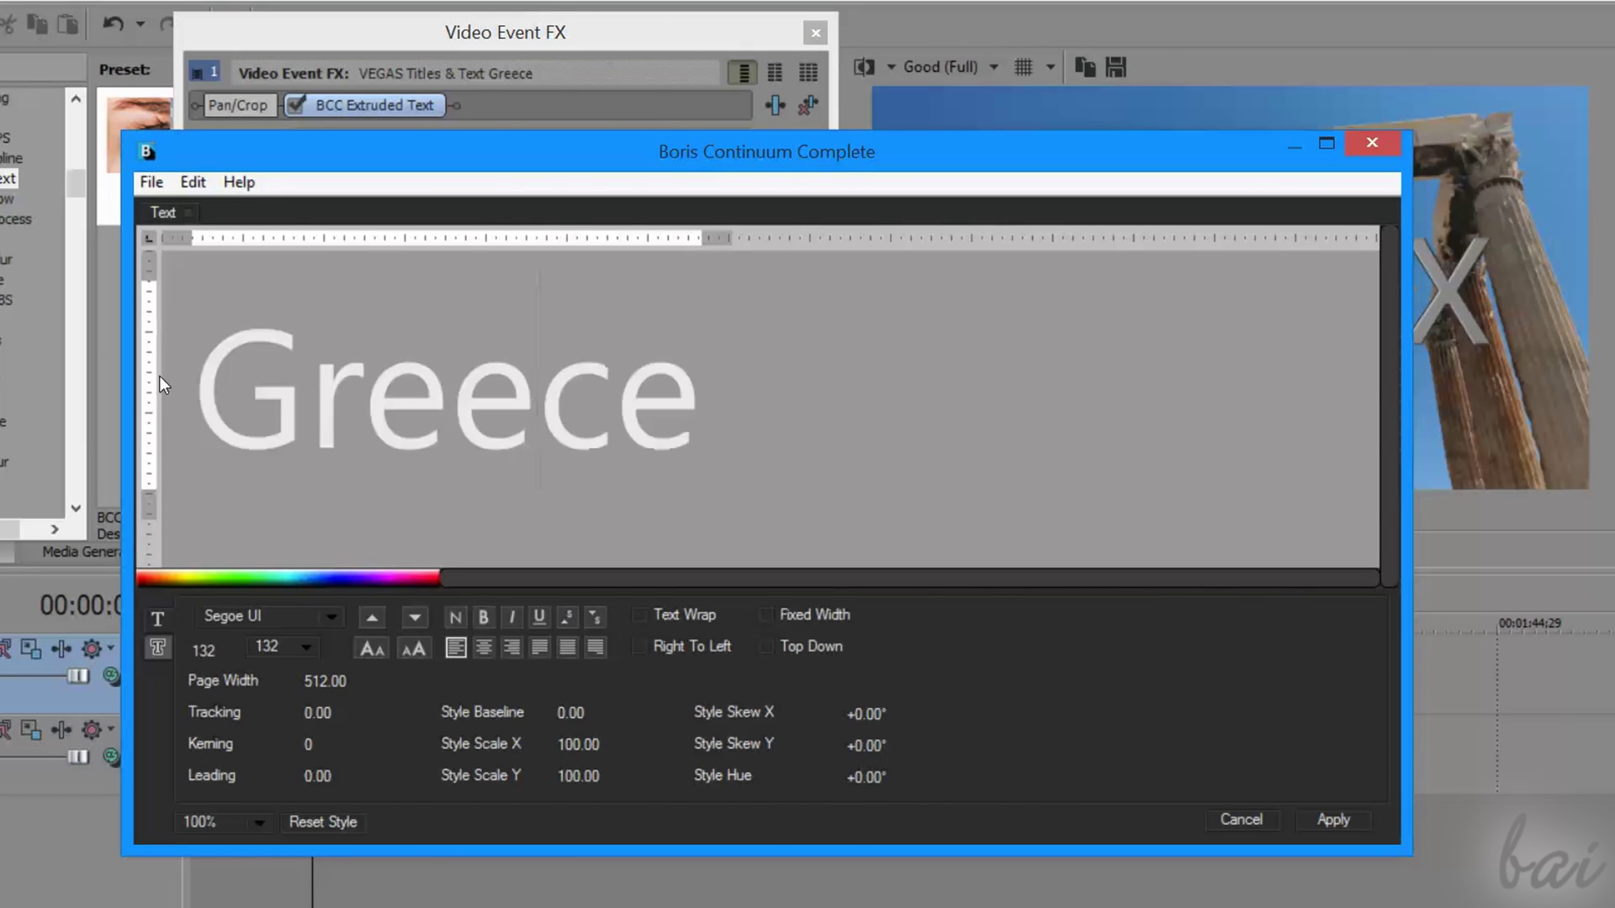
Format the whole Greece text in the Vijaya font with italic style
{"action": "key", "text": "ctrl+a"}
{"action": "left_click", "coordinate": [372, 619]}
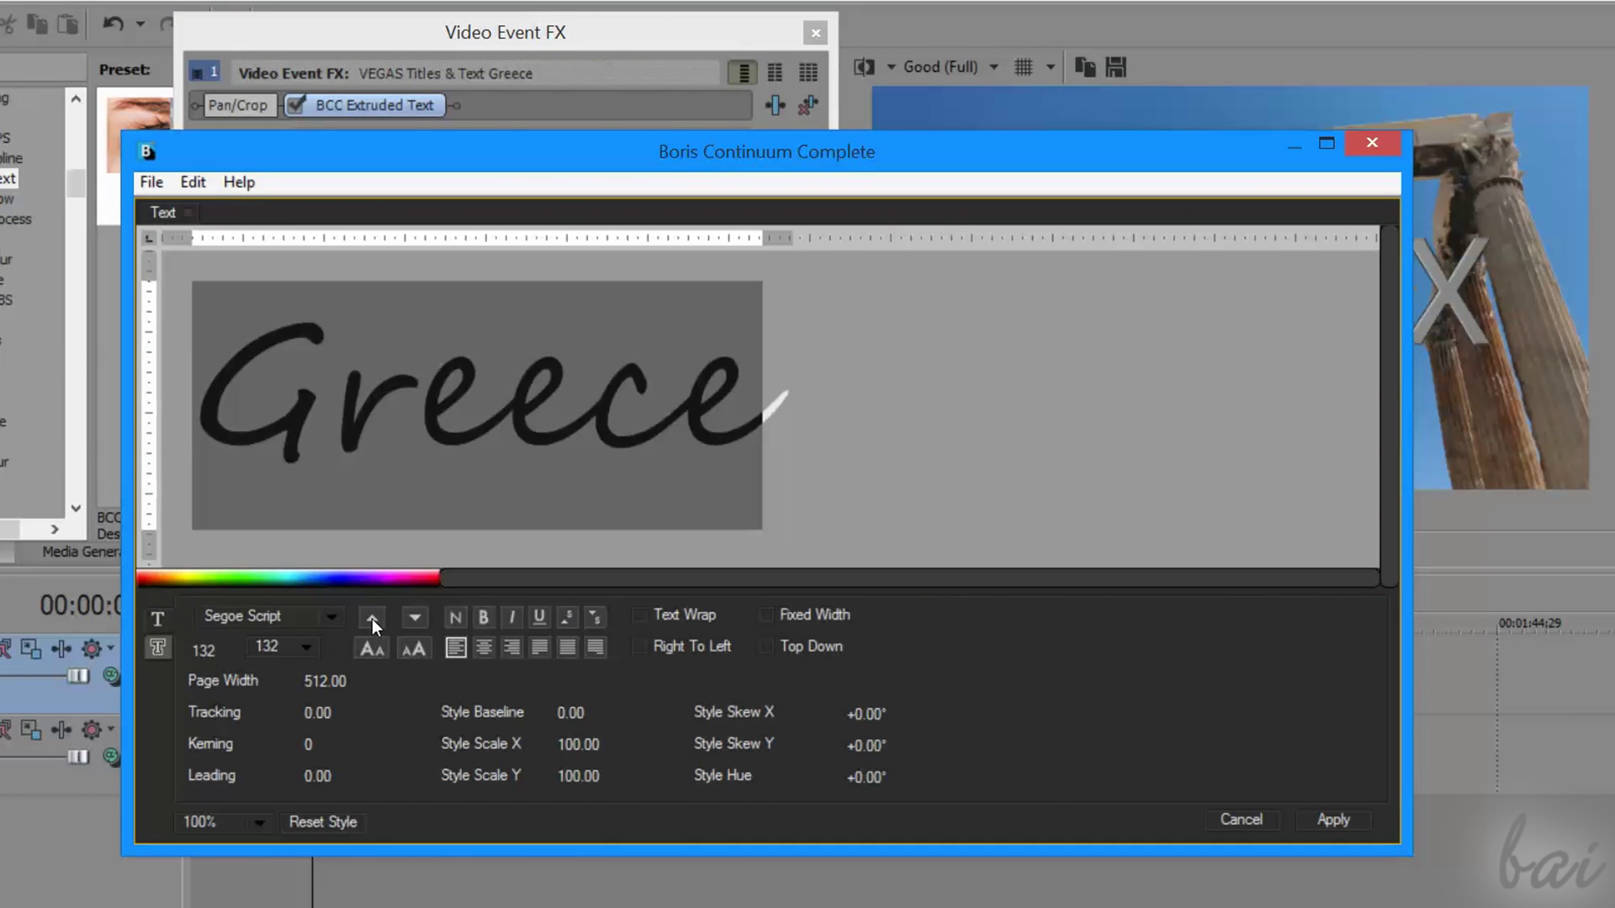
{"action": "left_click", "coordinate": [372, 619]}
{"action": "left_click", "coordinate": [416, 618]}
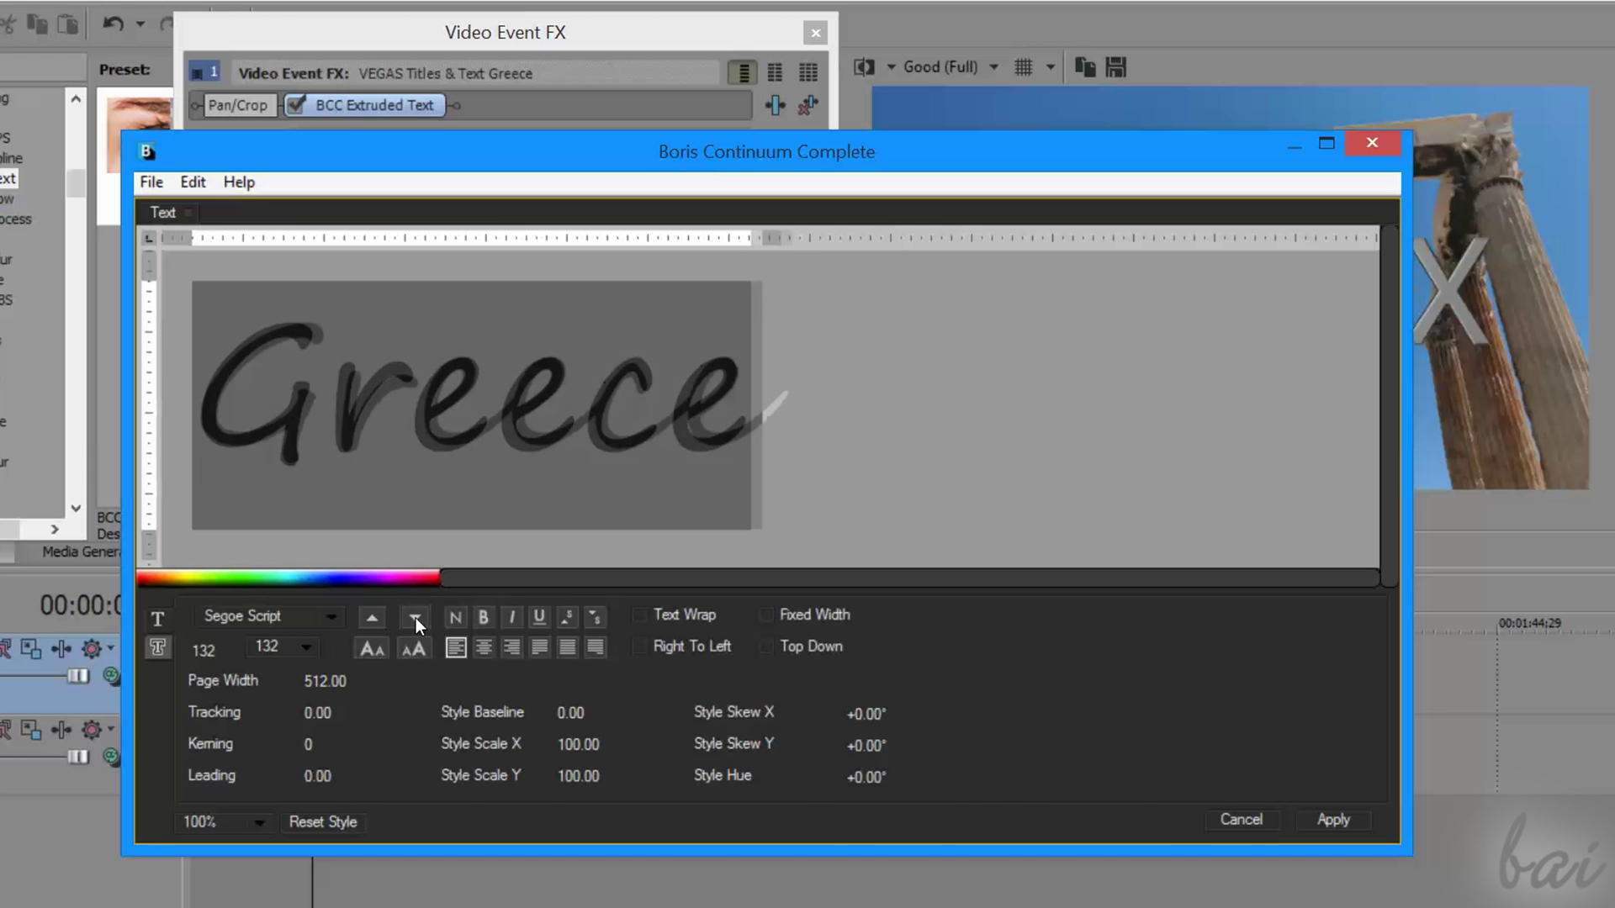
{"action": "left_click", "coordinate": [488, 619]}
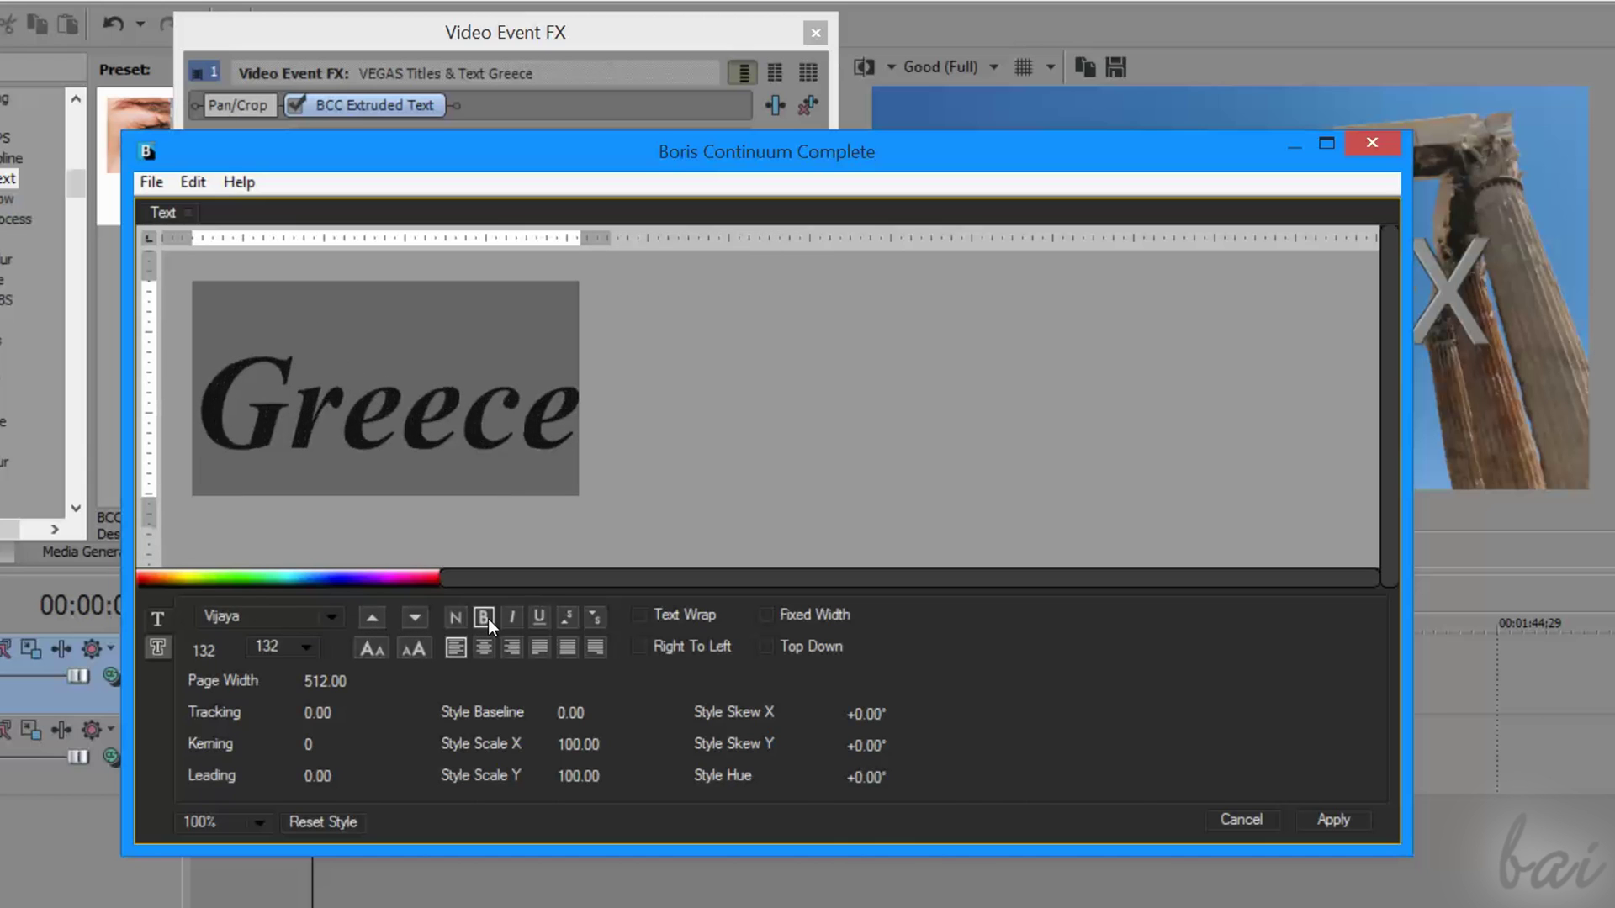
{"action": "left_click", "coordinate": [517, 619]}
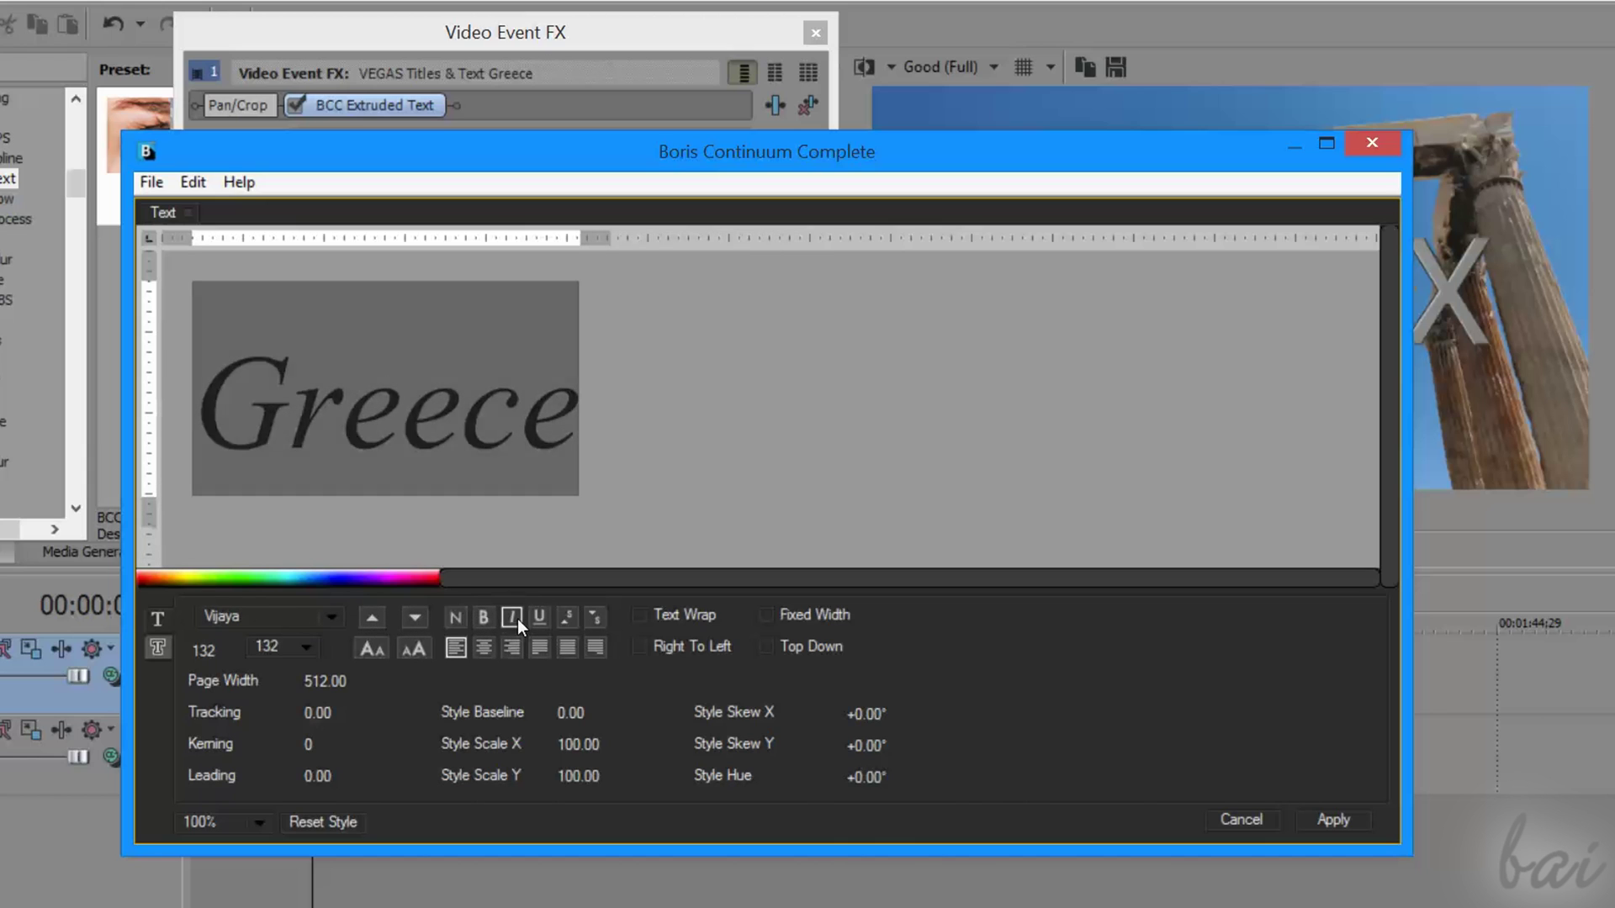
Set the text's kerning to -1, style baseline to -12, style scale X to 118 and scale Y to 94, and try out skewing
{"action": "left_click_drag", "start_coordinate": [317, 712], "coordinate": [303, 773]}
{"action": "left_click_drag", "start_coordinate": [304, 773], "coordinate": [324, 776]}
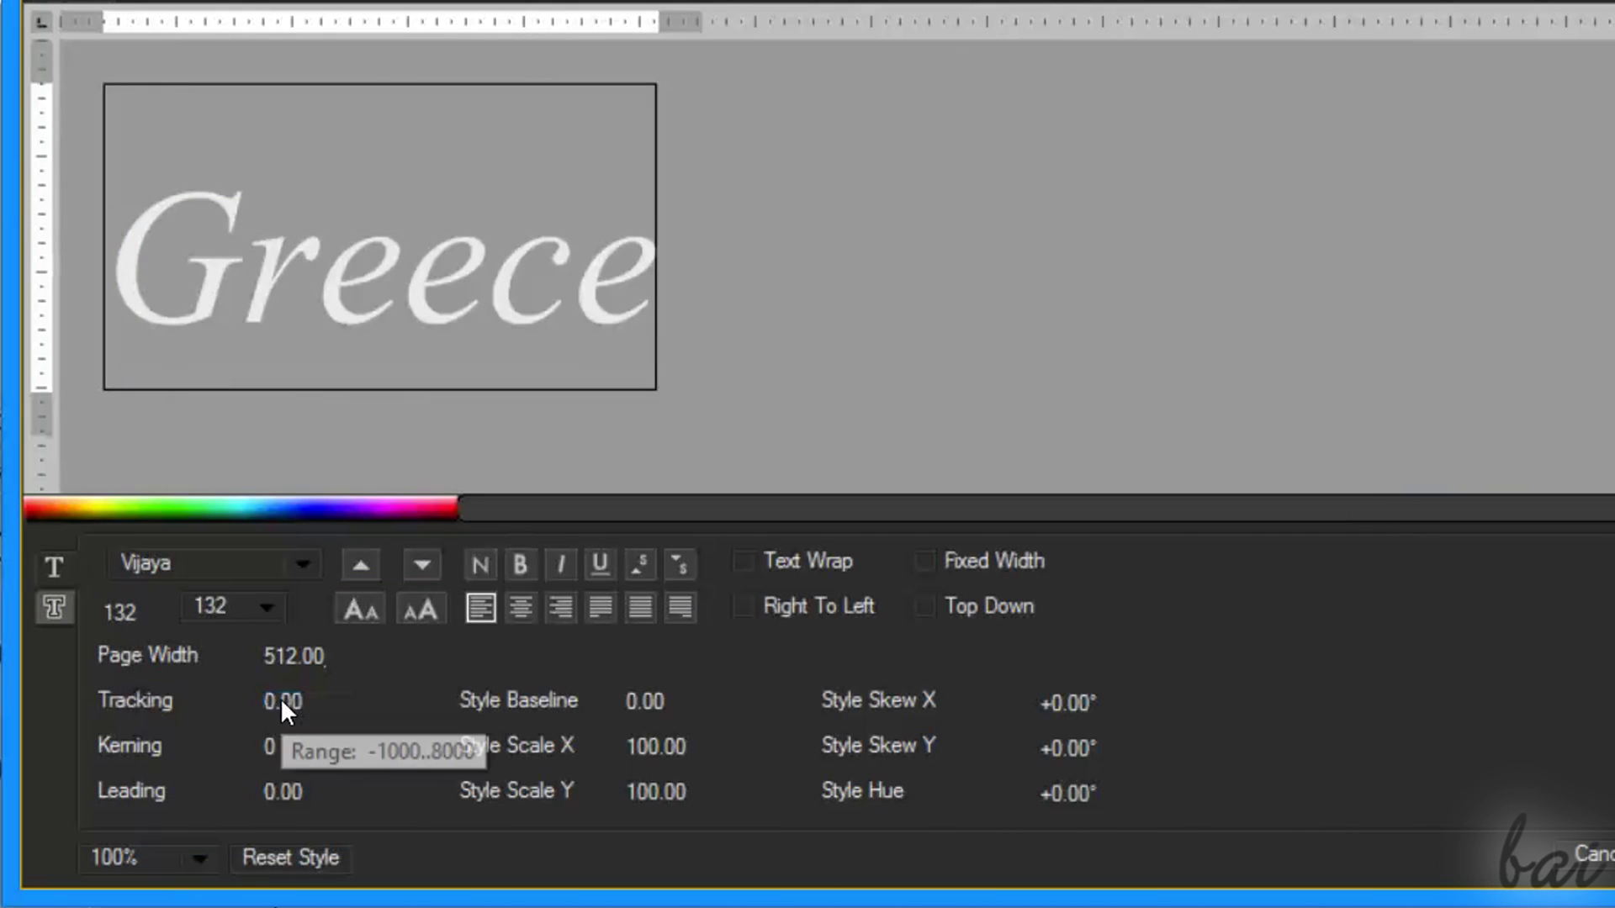
{"action": "mouse_move", "coordinate": [316, 711]}
{"action": "left_mouse_down"}
{"action": "mouse_move", "coordinate": [337, 713]}
{"action": "mouse_move", "coordinate": [288, 700]}
{"action": "left_mouse_up"}
{"action": "double_click", "coordinate": [288, 701]}
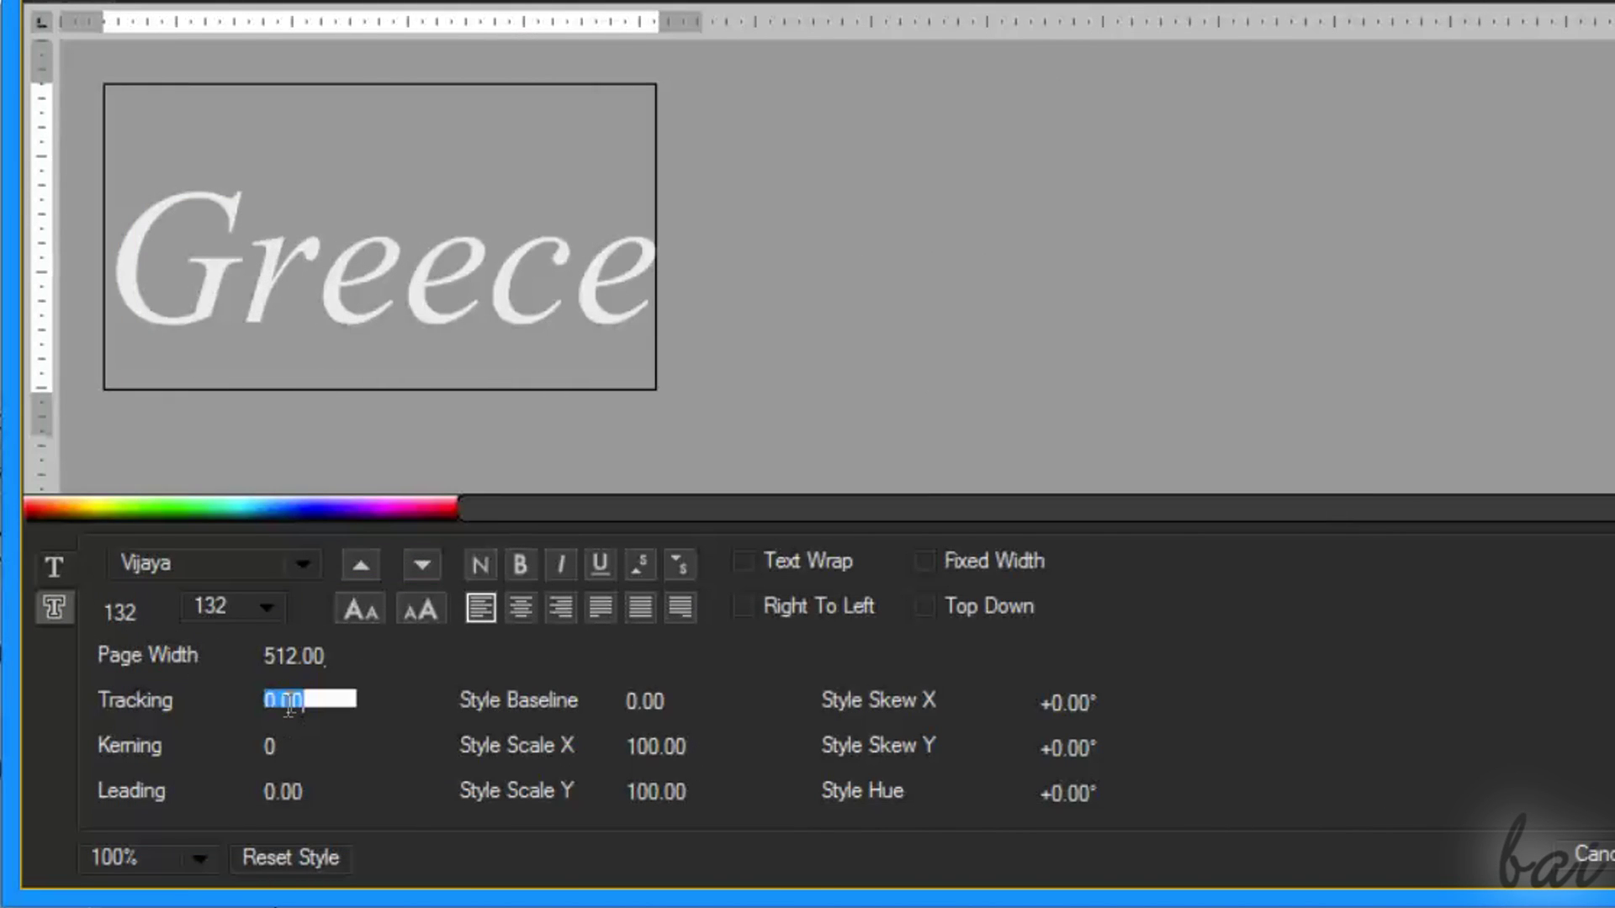
{"action": "left_click", "coordinate": [210, 707]}
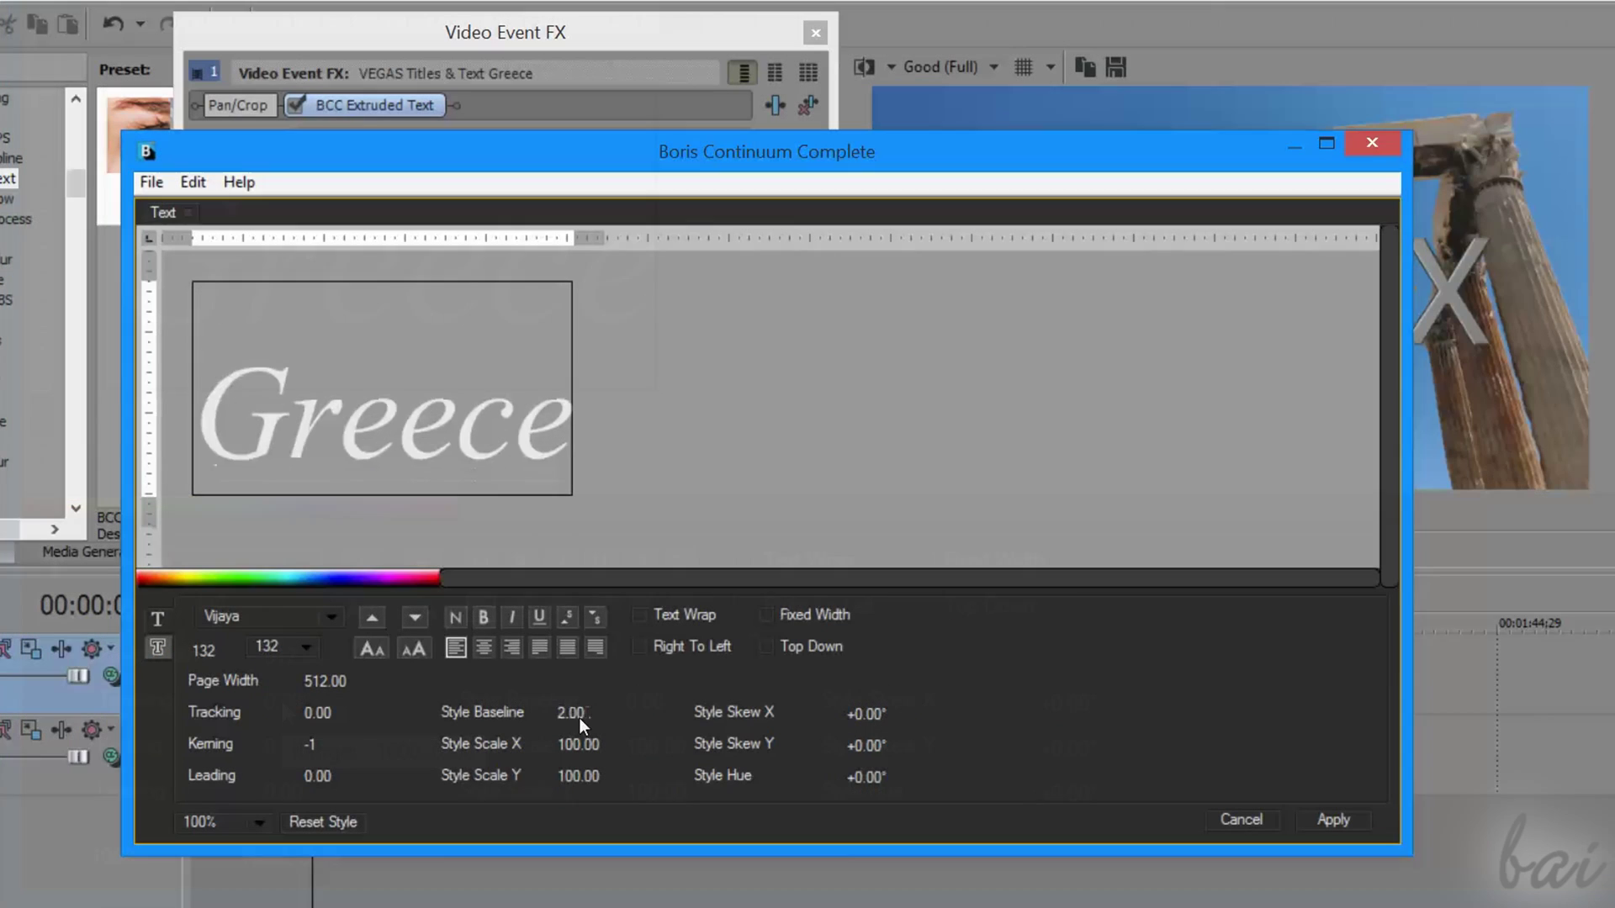
{"action": "left_click_drag", "start_coordinate": [579, 719], "coordinate": [602, 744]}
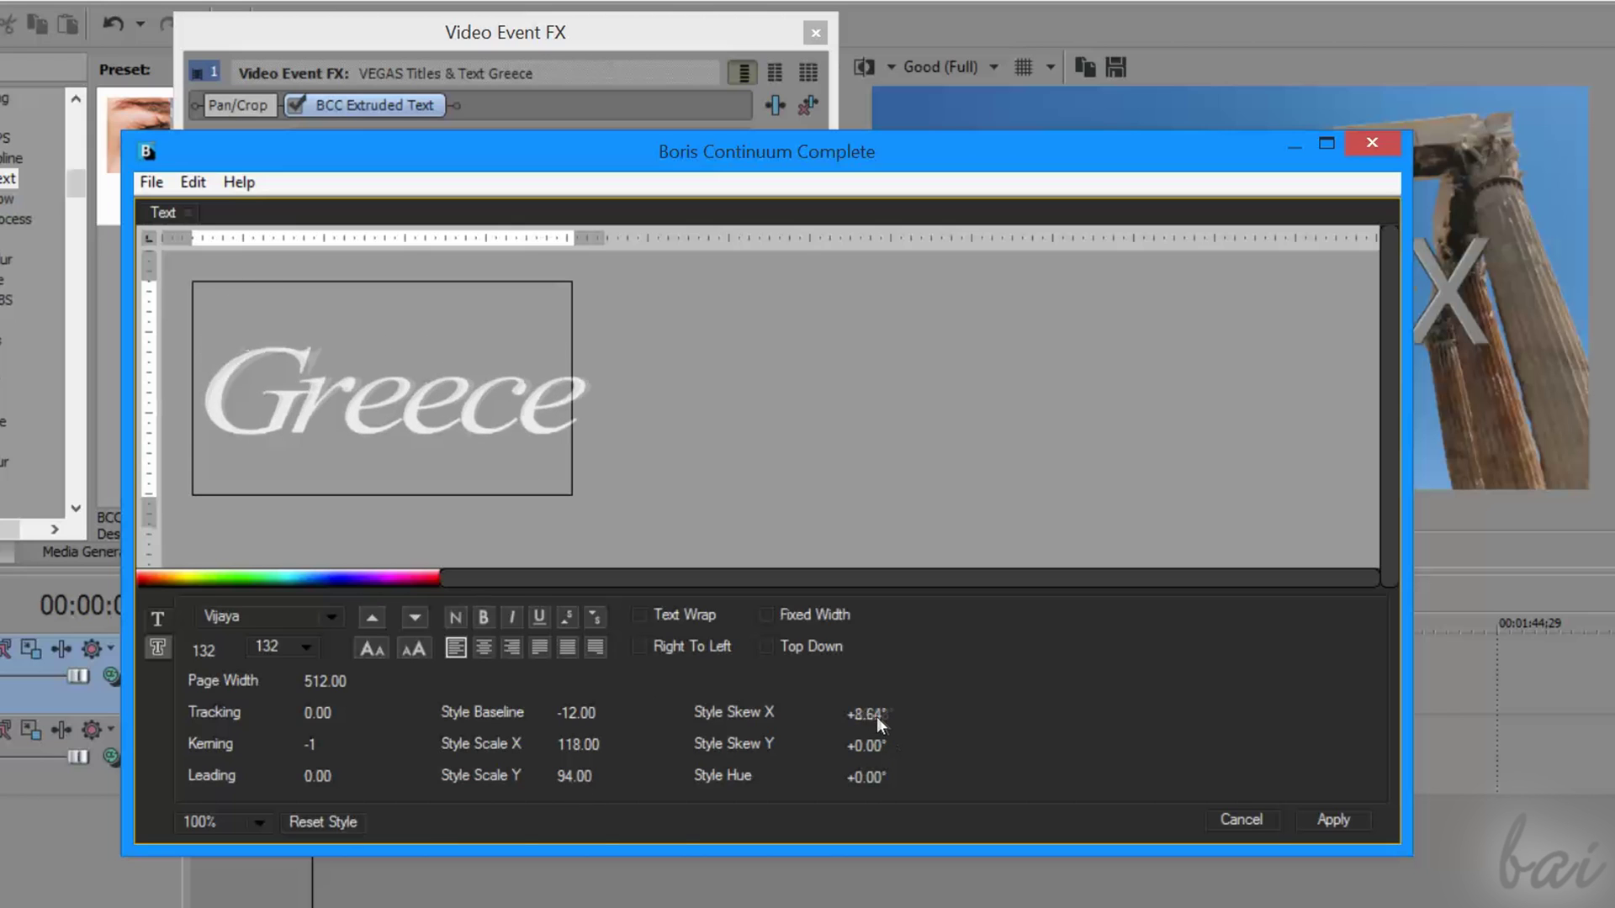
{"action": "left_click_drag", "start_coordinate": [876, 717], "coordinate": [845, 730]}
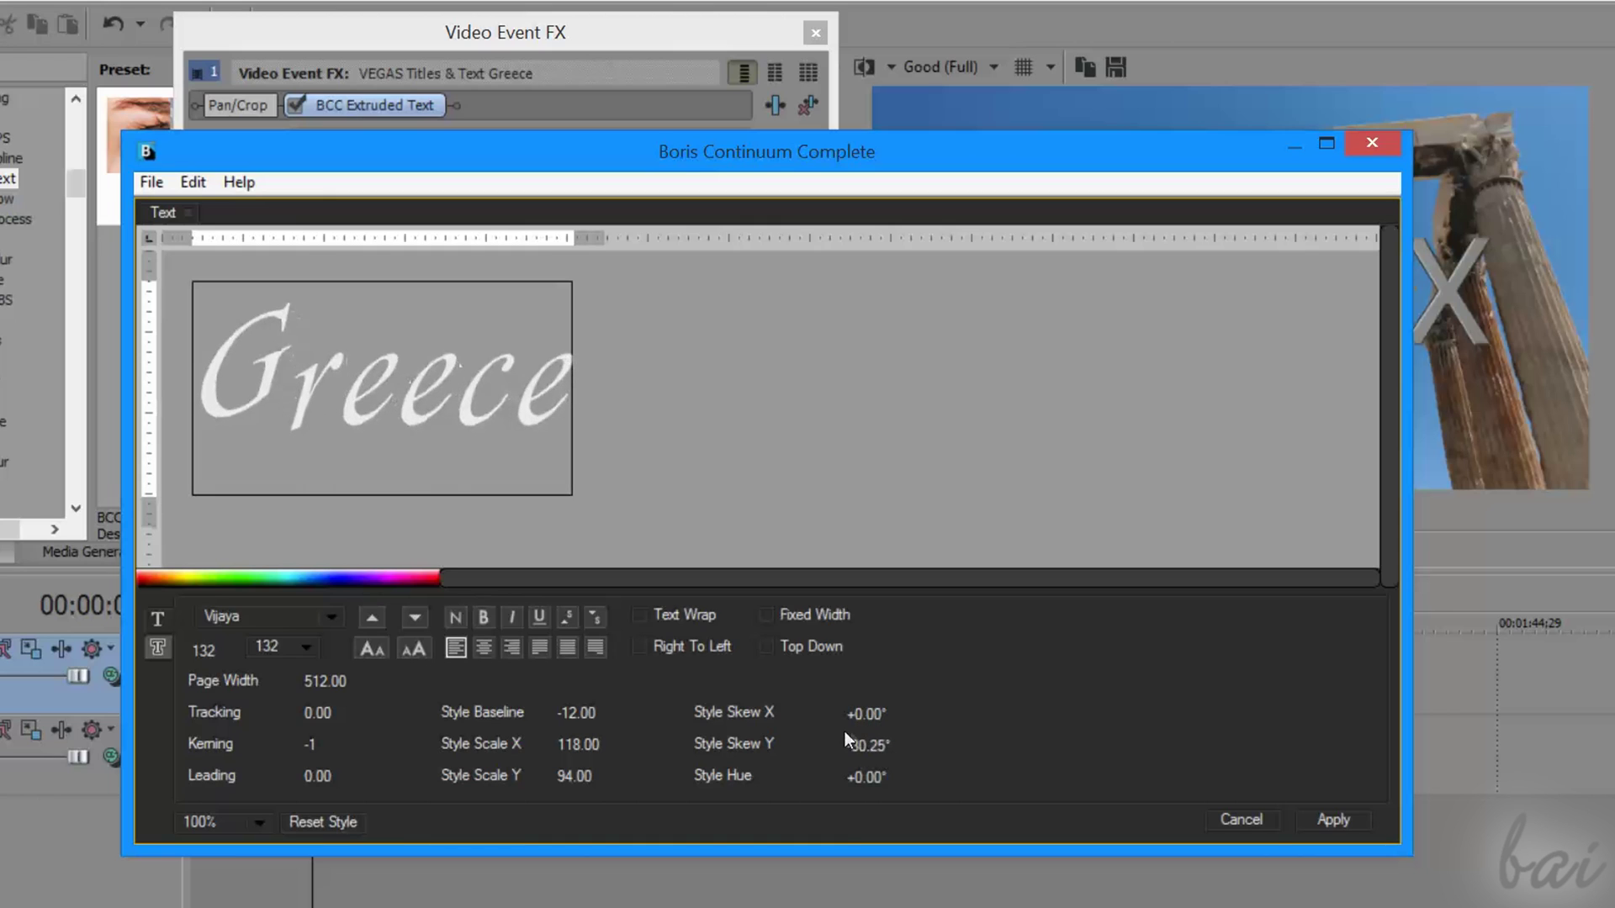
Try changing Style Skew X on only the last letter of Greece
{"action": "left_click", "coordinate": [527, 401]}
{"action": "key", "text": "shift+Right"}
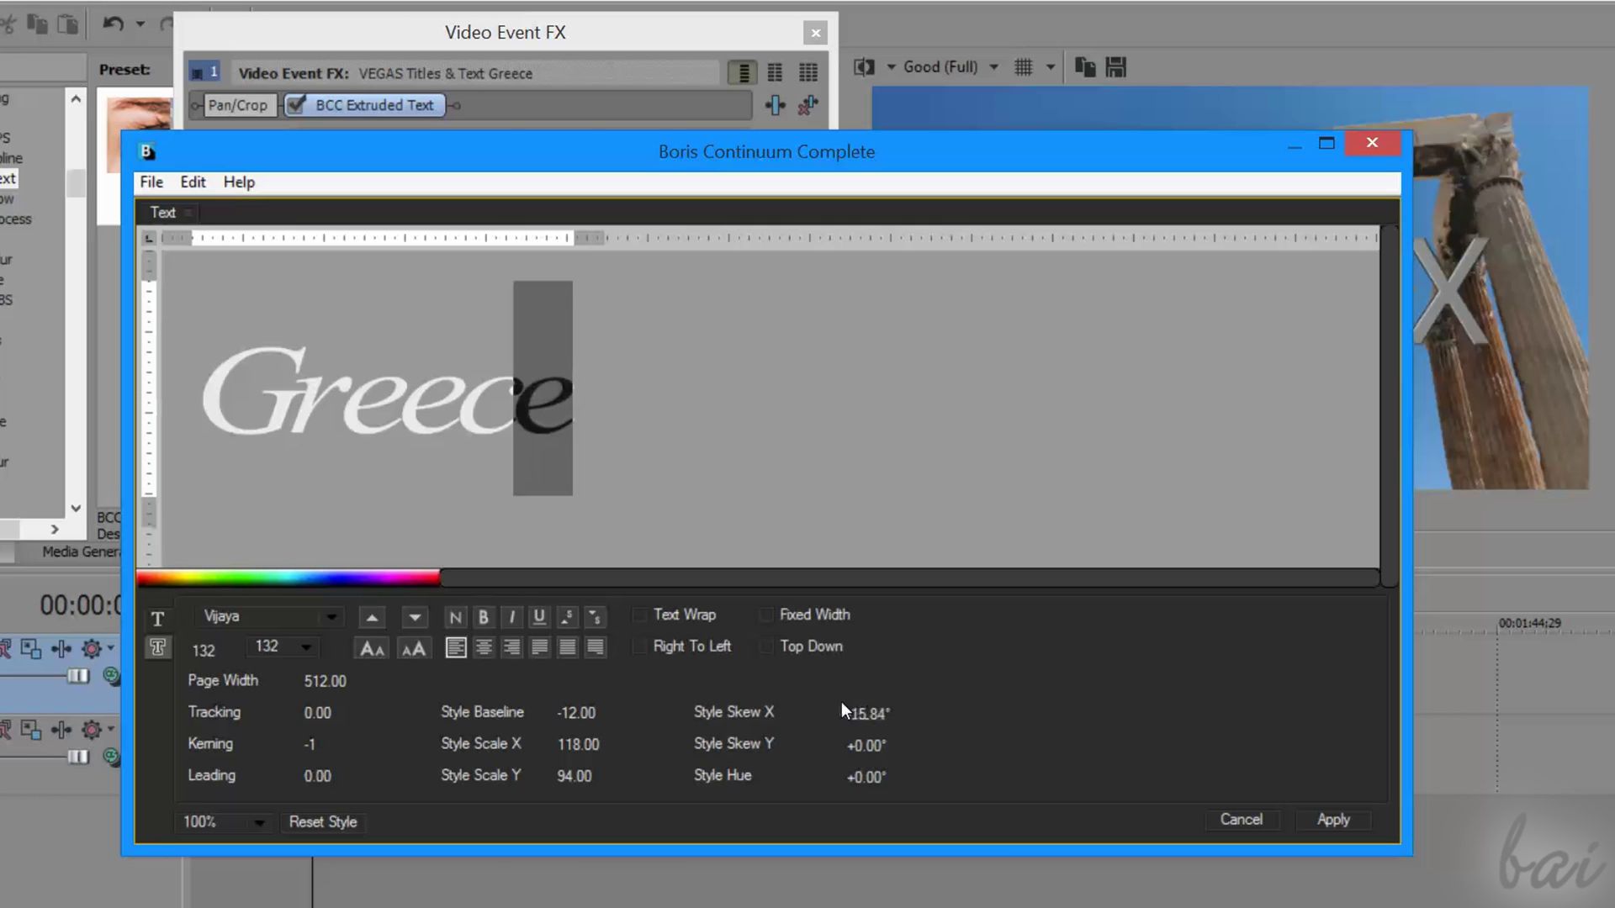
{"action": "left_click_drag", "start_coordinate": [841, 702], "coordinate": [858, 703]}
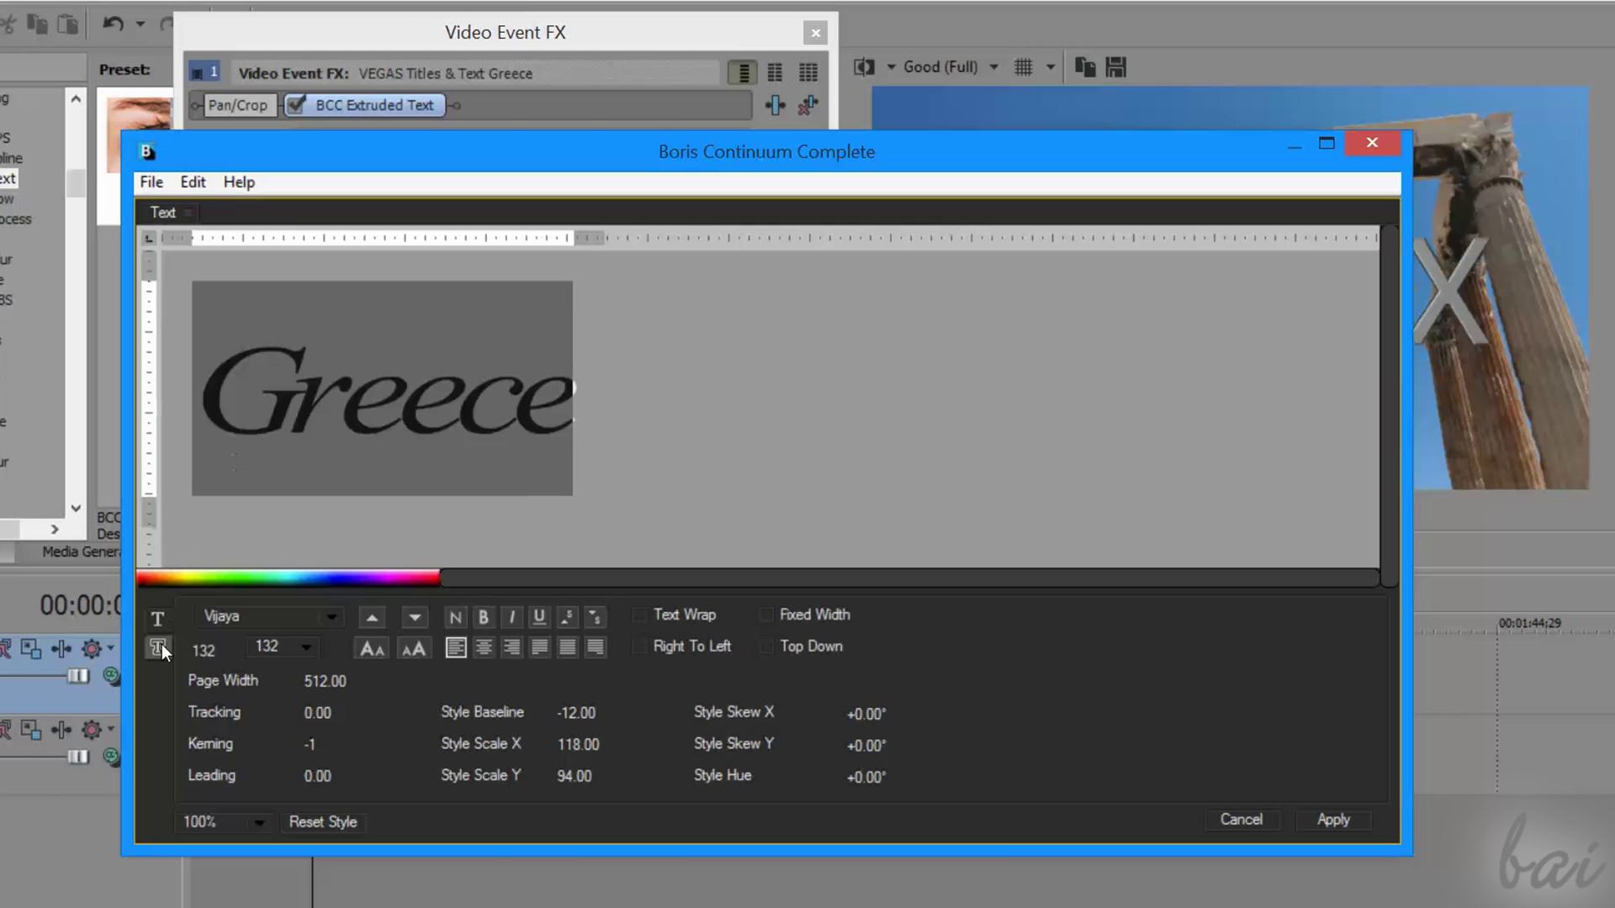
Try switching the fill and border styles of the whole Greece text on and off
{"action": "left_click", "coordinate": [159, 646]}
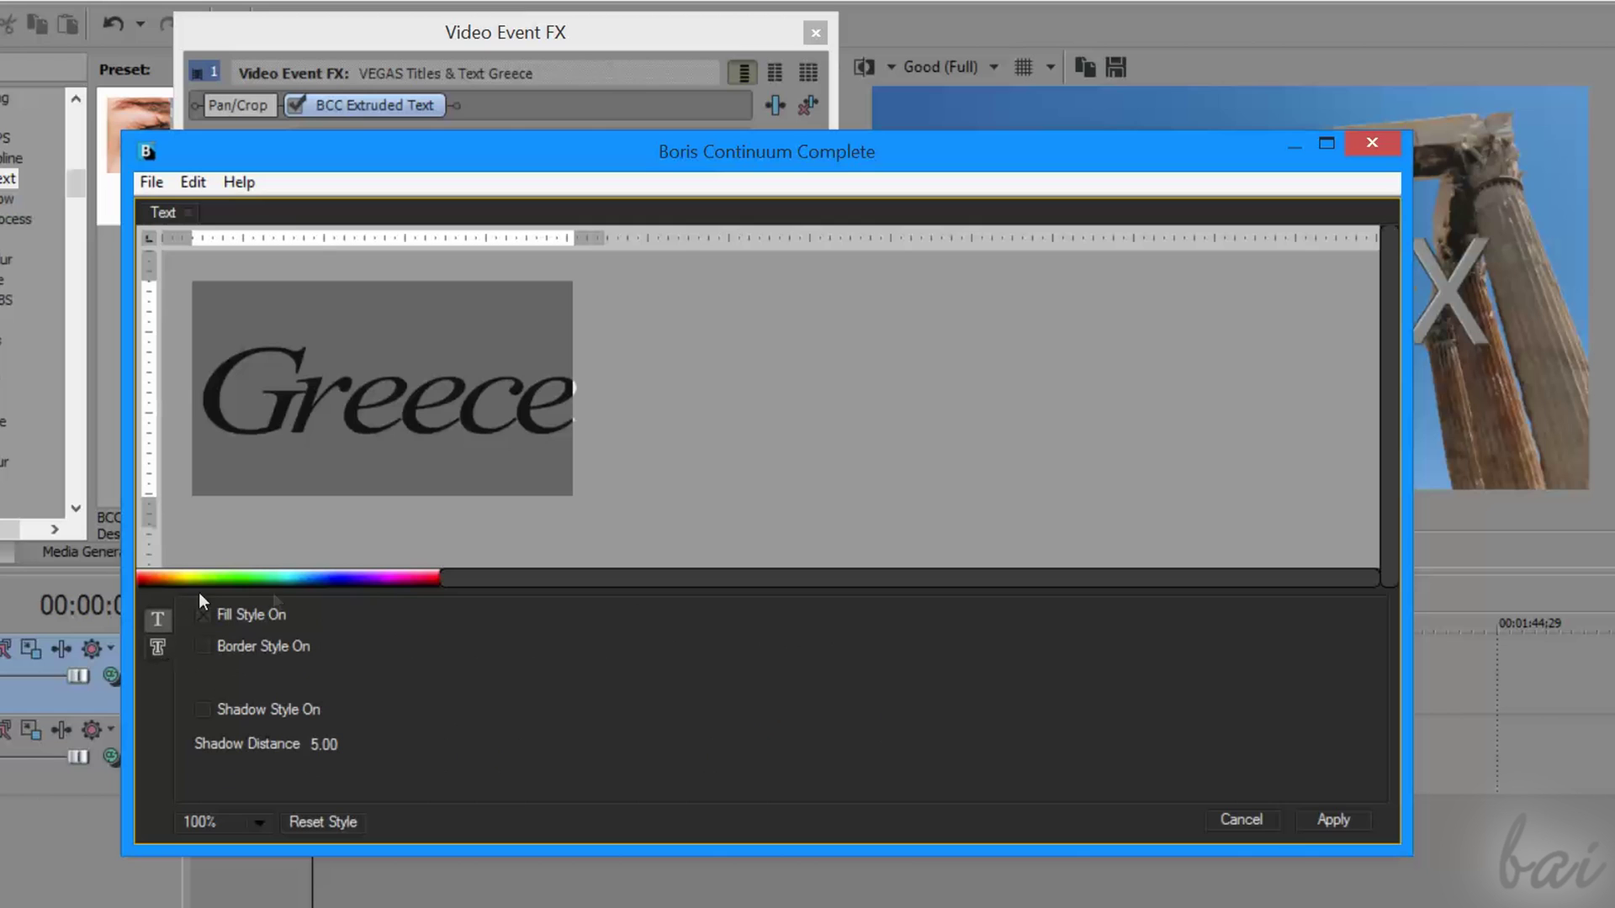
{"action": "left_click", "coordinate": [278, 616]}
{"action": "left_click", "coordinate": [274, 617]}
{"action": "left_click", "coordinate": [264, 646]}
{"action": "left_click", "coordinate": [264, 646]}
{"action": "left_click", "coordinate": [265, 646]}
{"action": "left_click", "coordinate": [265, 646]}
{"action": "left_click", "coordinate": [264, 646]}
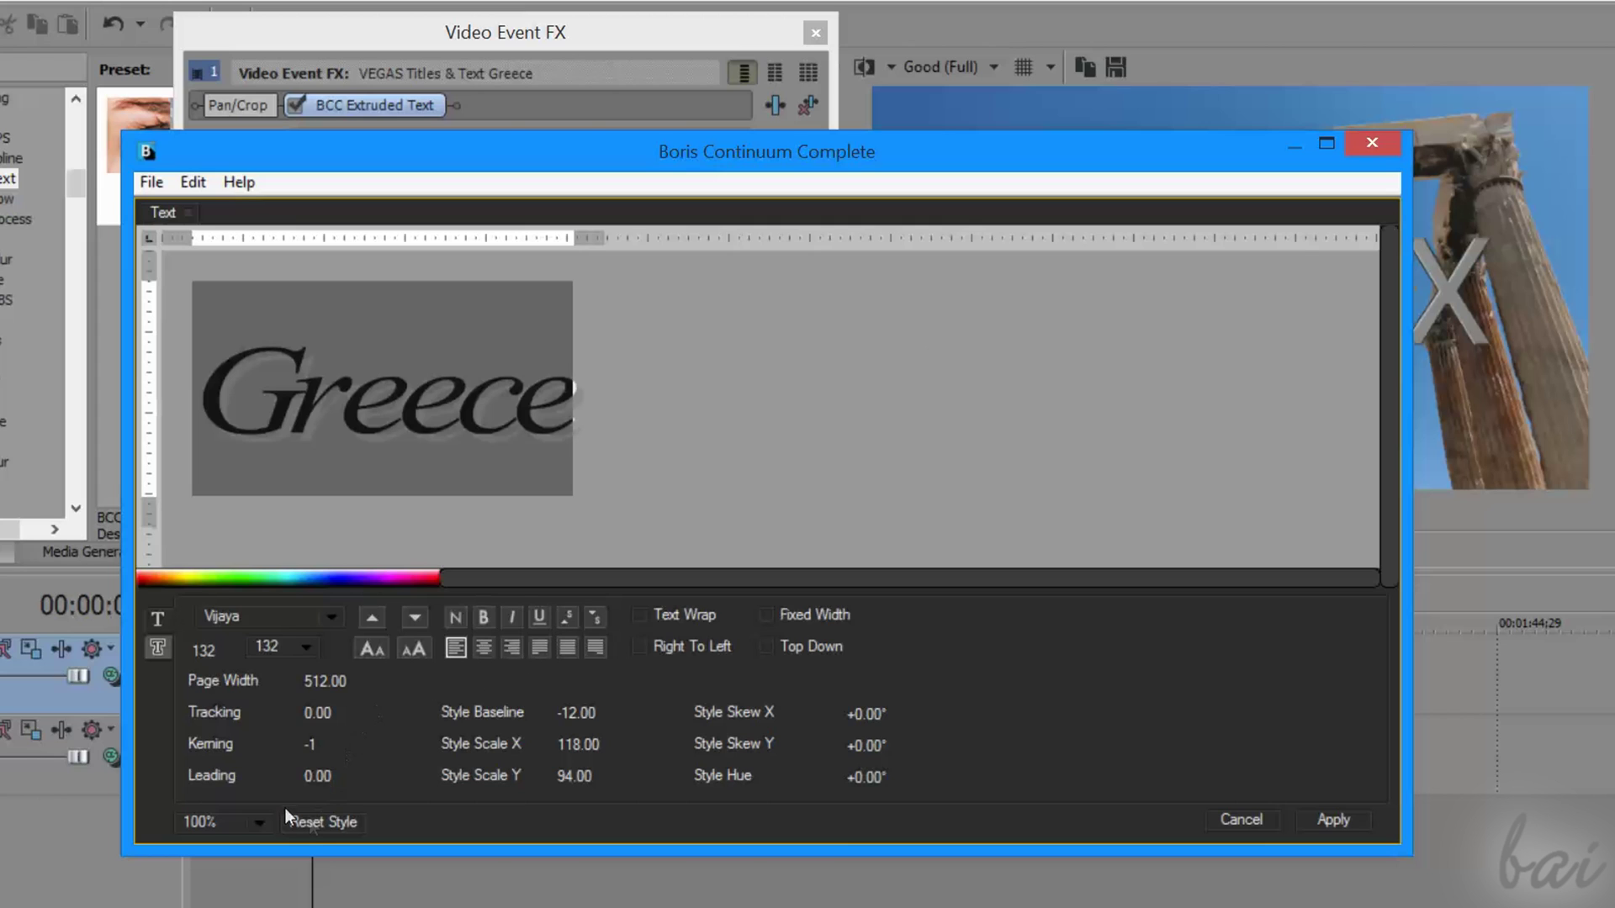
Reset the style of the Greece text and apply the text editor's content to the effect
{"action": "left_click", "coordinate": [309, 817]}
{"action": "left_click", "coordinate": [1340, 825]}
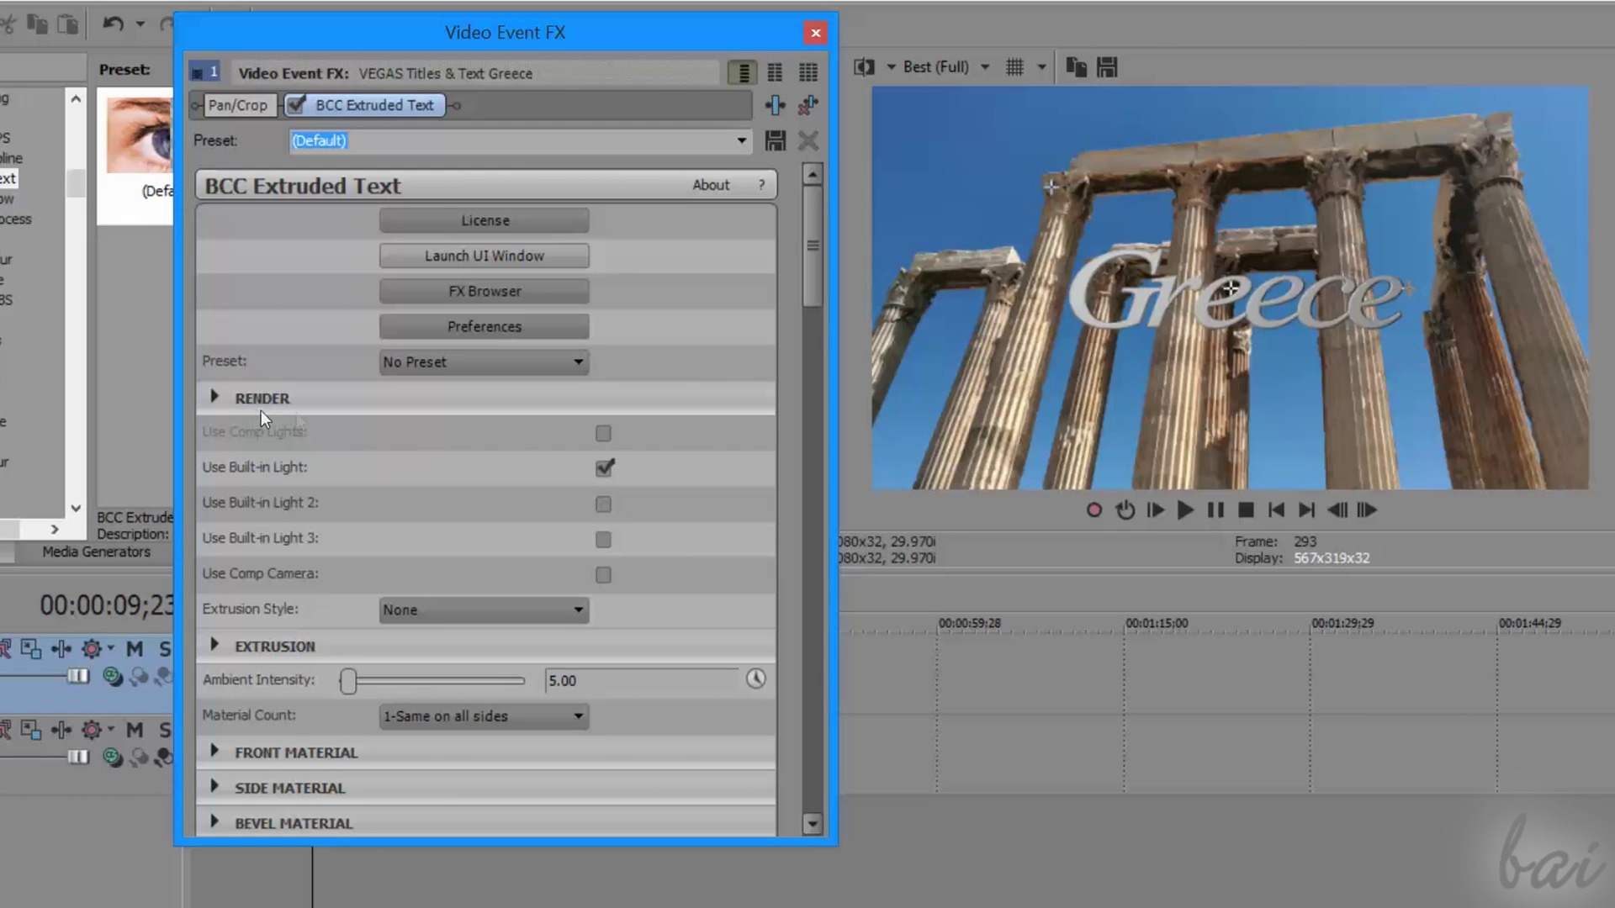
Try switching built-in lights 2, 3 and 1 on and off, and moving the light source across the title in the preview
{"action": "left_click", "coordinate": [606, 505]}
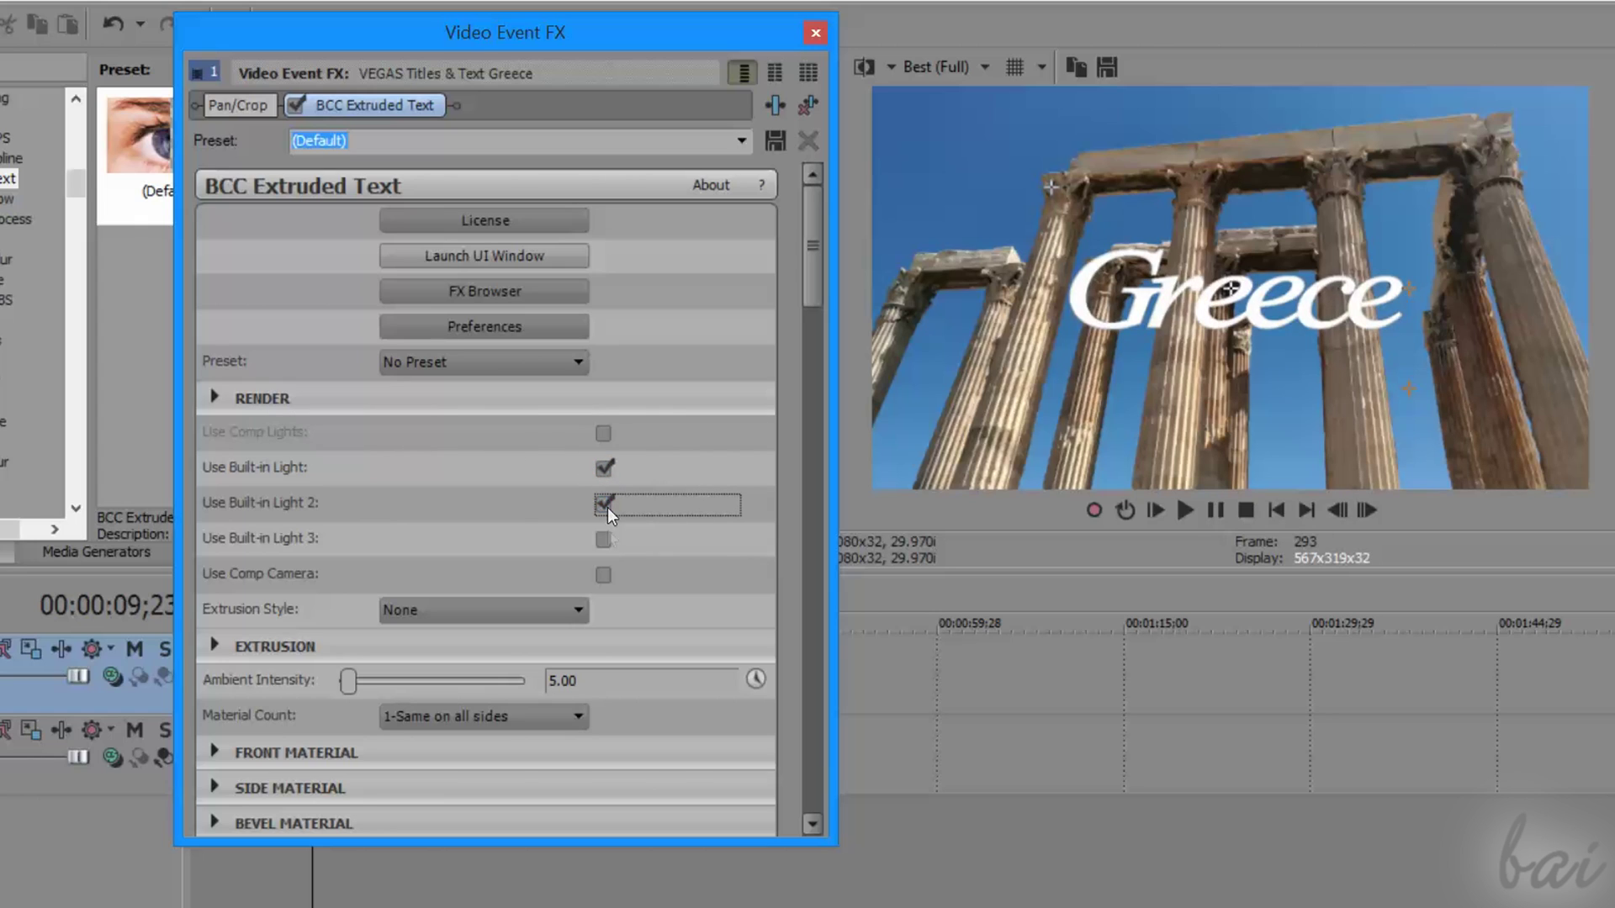
{"action": "left_click", "coordinate": [606, 506]}
{"action": "left_click", "coordinate": [606, 538]}
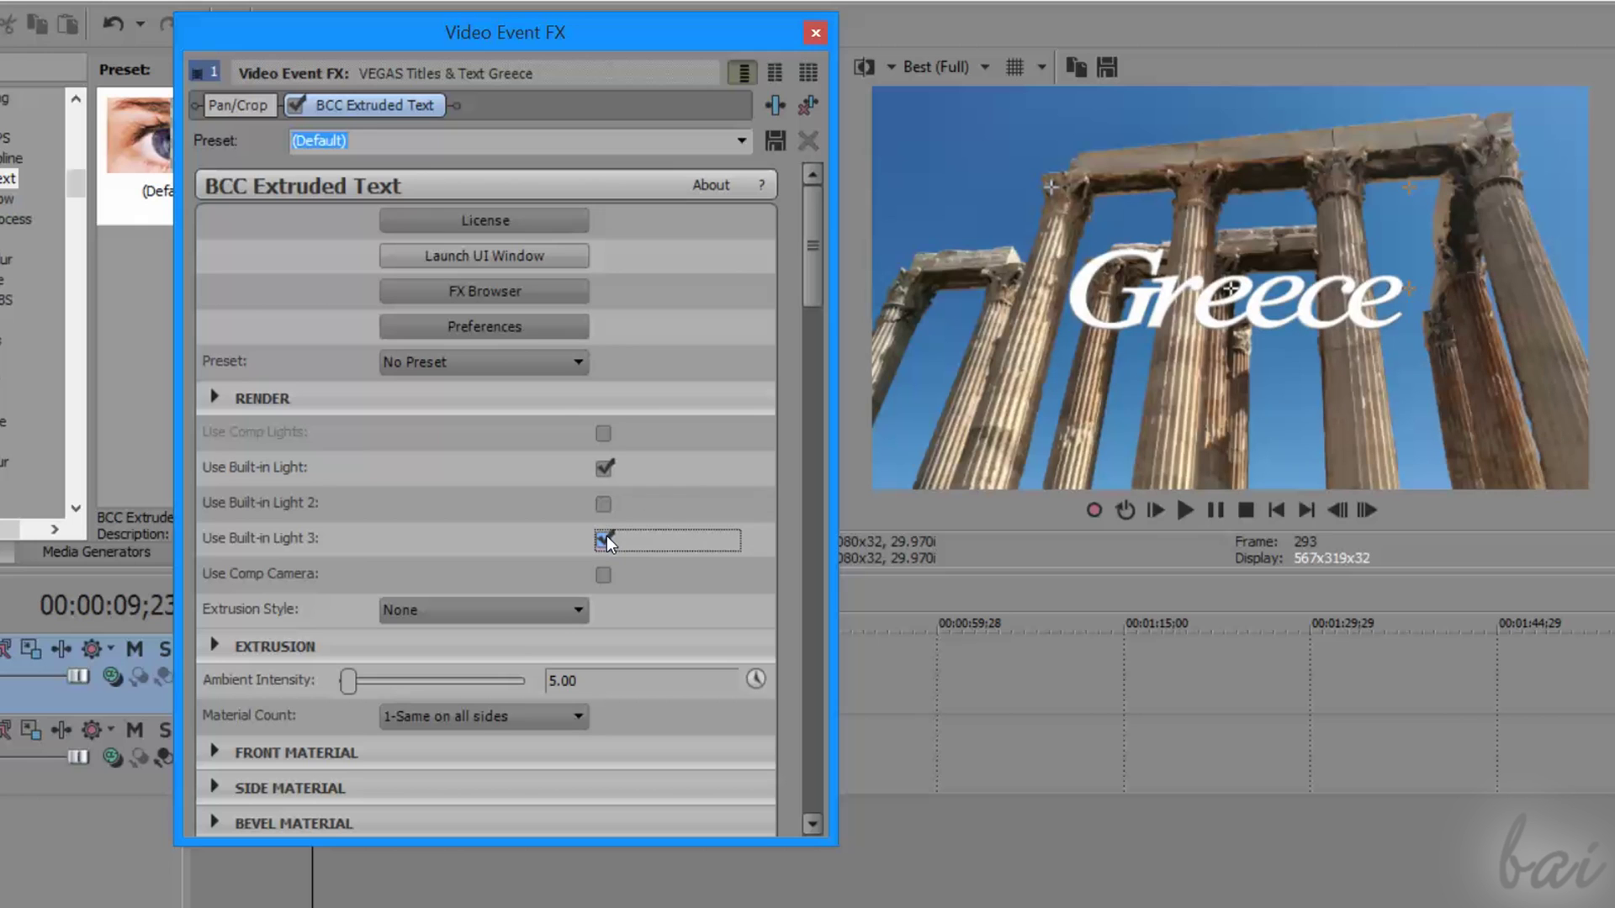
{"action": "left_click", "coordinate": [606, 538]}
{"action": "left_click", "coordinate": [606, 468]}
{"action": "left_click", "coordinate": [604, 468]}
{"action": "left_click", "coordinate": [604, 469]}
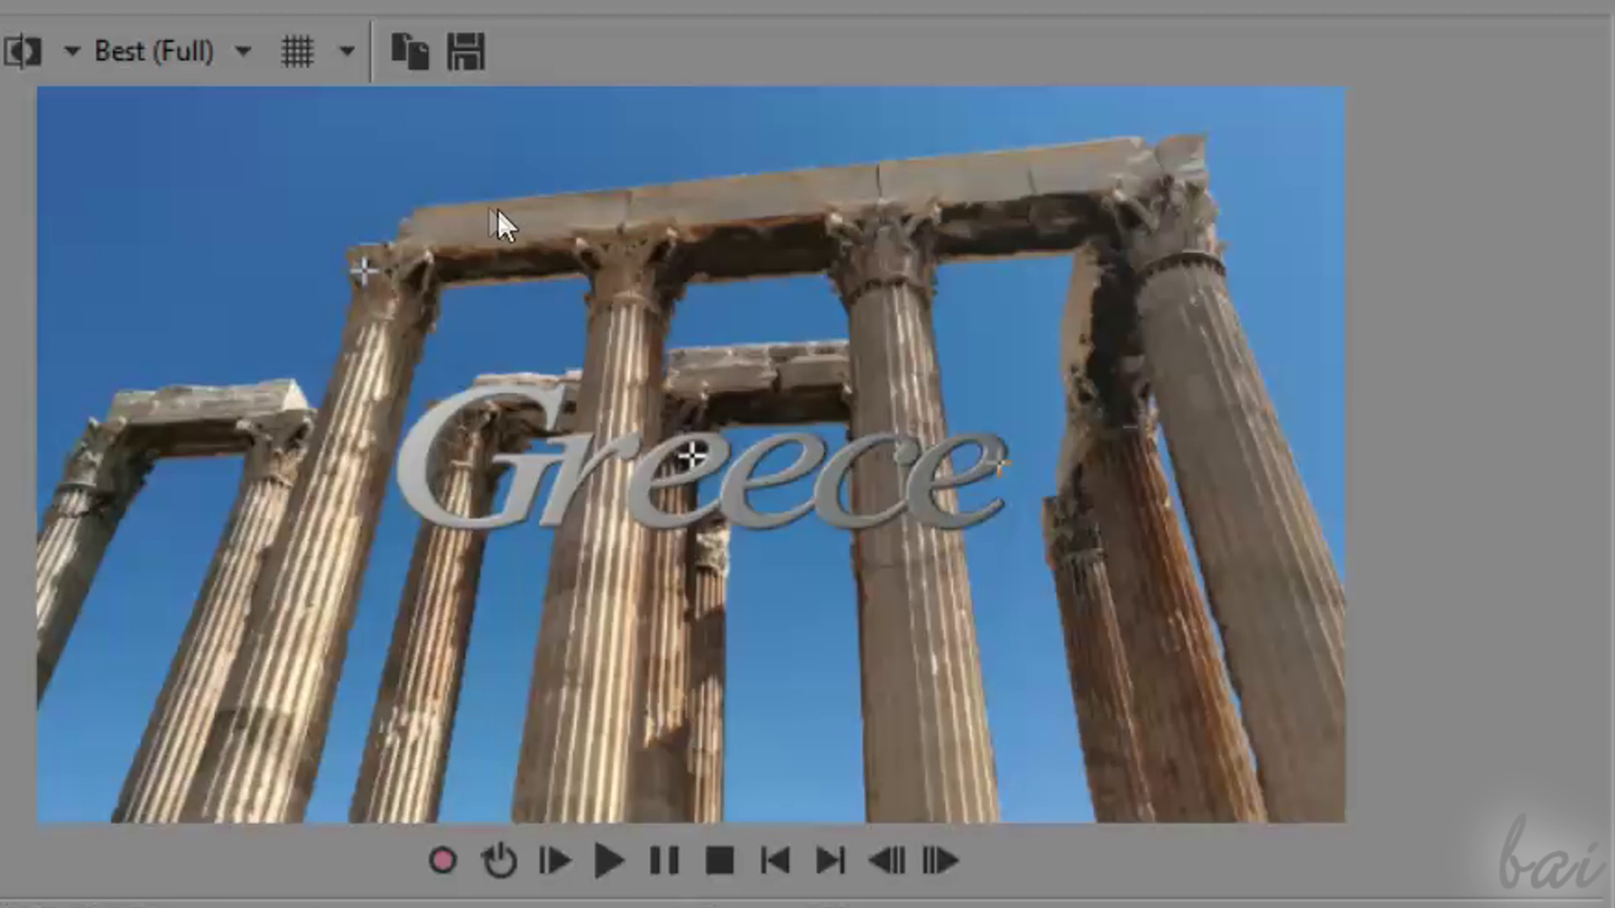
{"action": "left_click_drag", "start_coordinate": [407, 397], "coordinate": [1053, 528]}
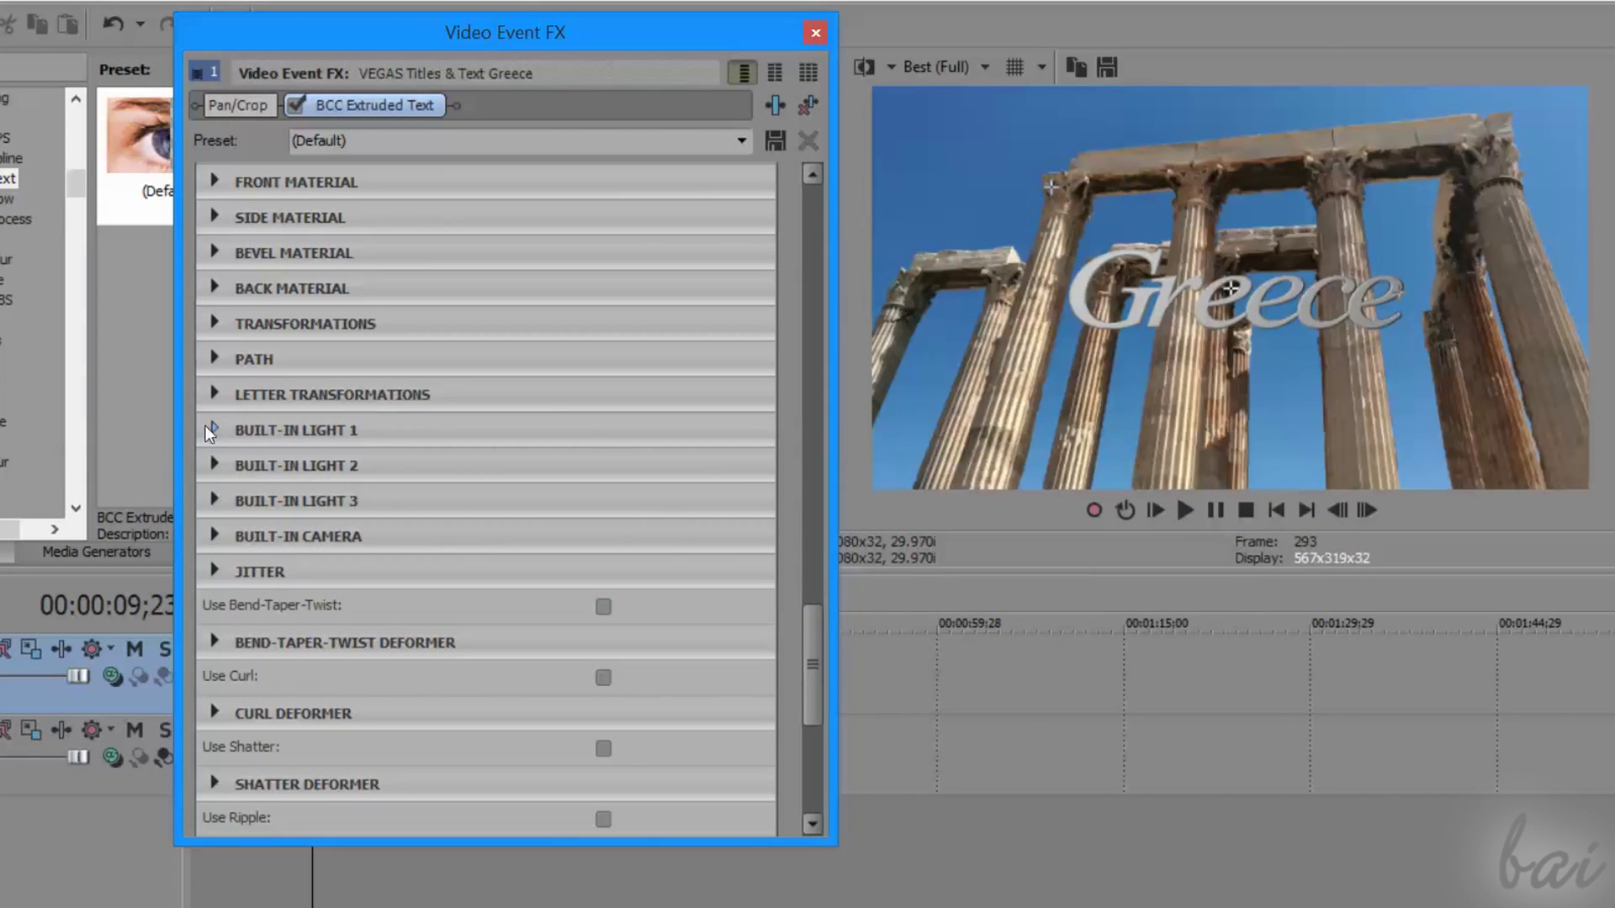
Expand the Built-in Light 1 settings and examine the available light types
{"action": "left_click", "coordinate": [211, 429]}
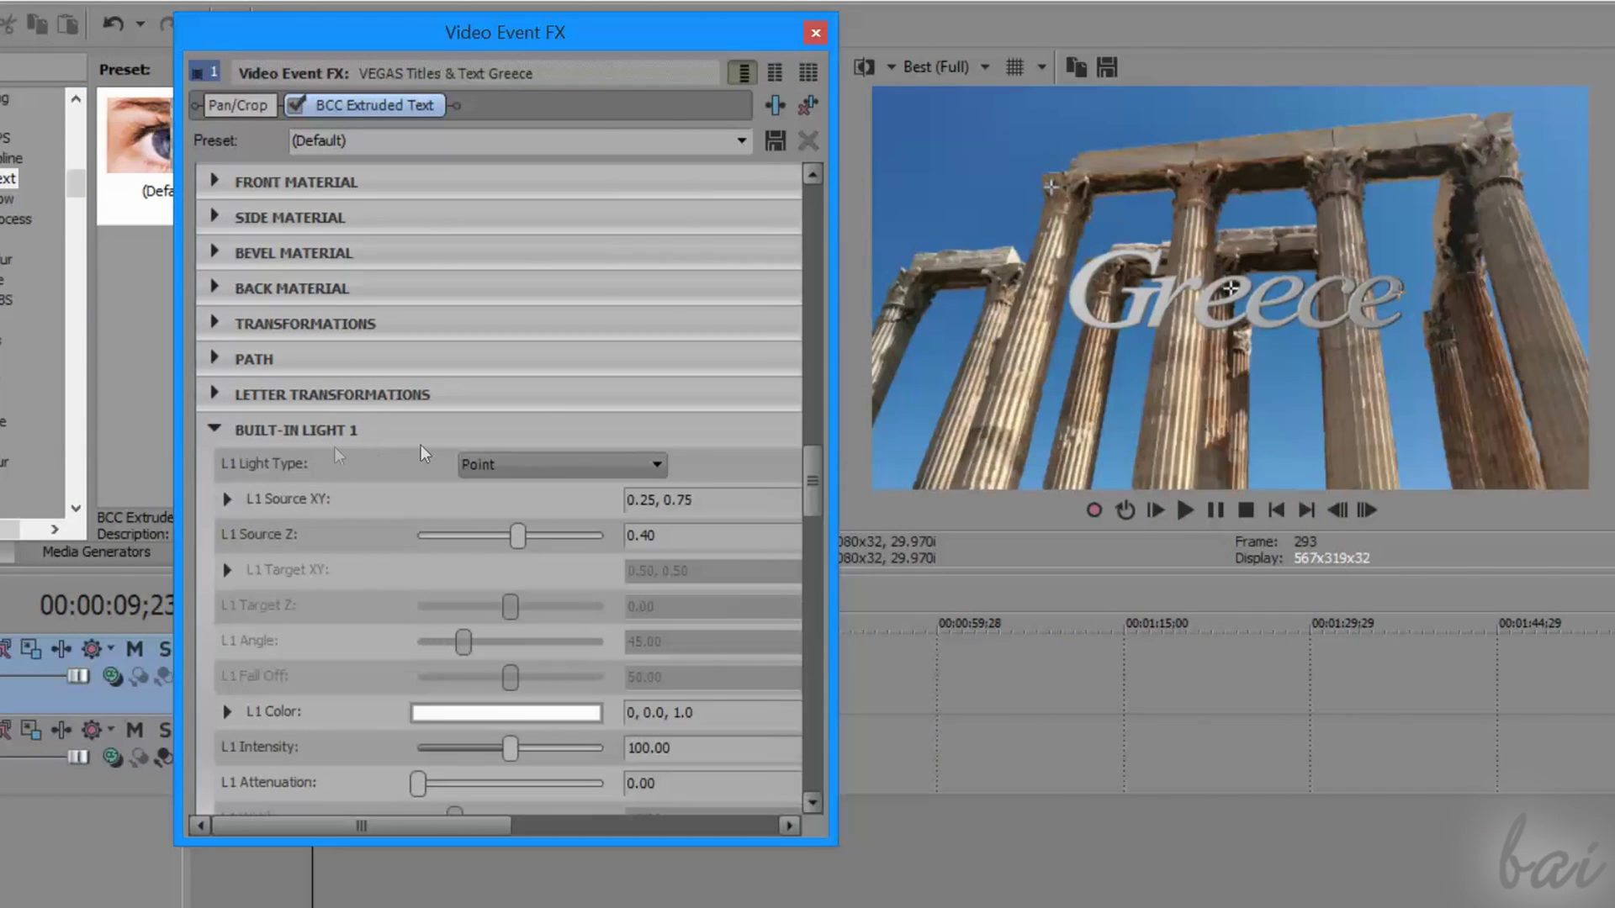
{"action": "left_click", "coordinate": [648, 468]}
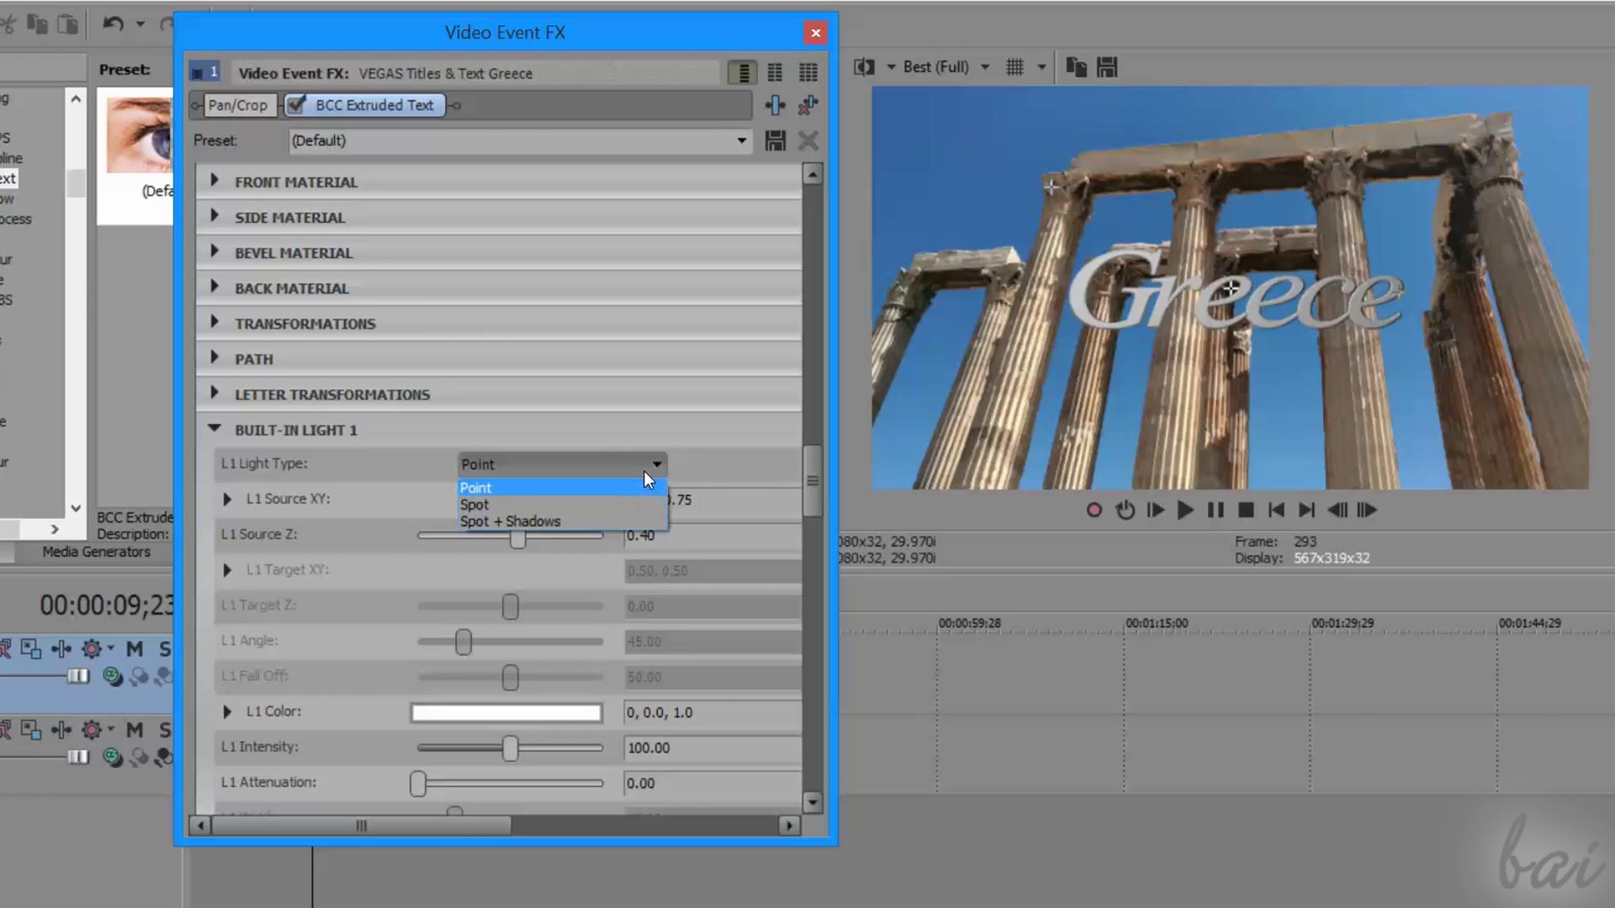
{"action": "left_click", "coordinate": [623, 503]}
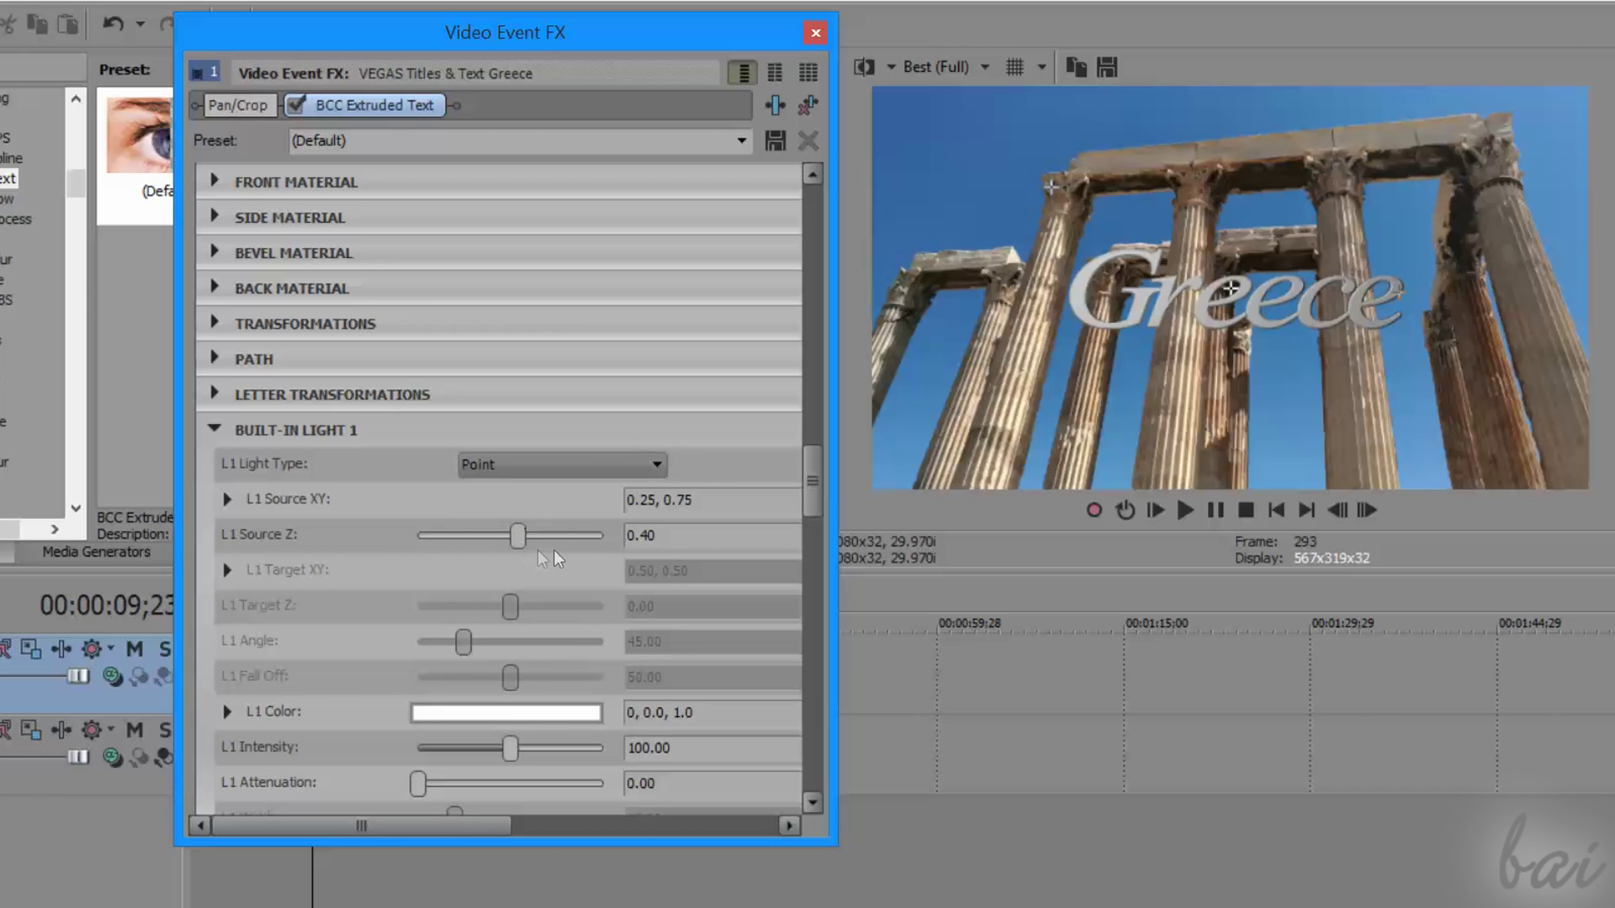
Set Built-in Light 1's source Z to 0.24 and try red and other colours for the light
{"action": "left_click_drag", "start_coordinate": [519, 536], "coordinate": [577, 546]}
{"action": "left_click_drag", "start_coordinate": [476, 551], "coordinate": [515, 547]}
{"action": "scroll", "coordinate": [510, 612], "scroll_direction": "down", "scroll_amount": 3}
{"action": "left_click", "coordinate": [511, 591]}
{"action": "left_click", "coordinate": [522, 660]}
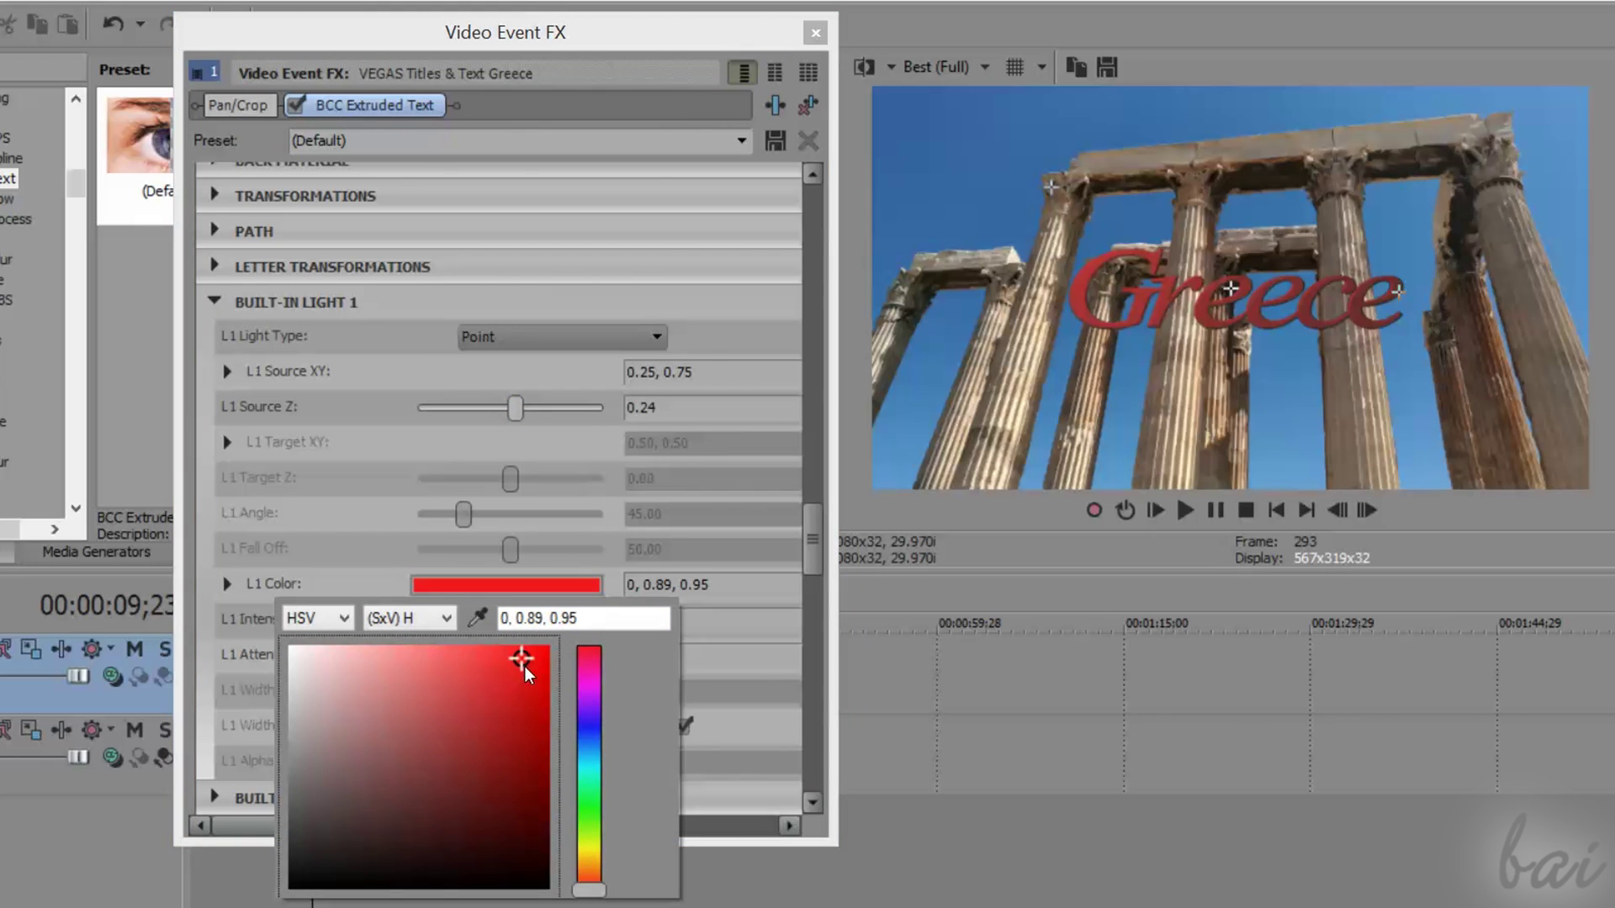
{"action": "left_click", "coordinate": [361, 678]}
{"action": "left_click", "coordinate": [462, 702]}
{"action": "left_click", "coordinate": [472, 770]}
{"action": "left_click", "coordinate": [588, 748]}
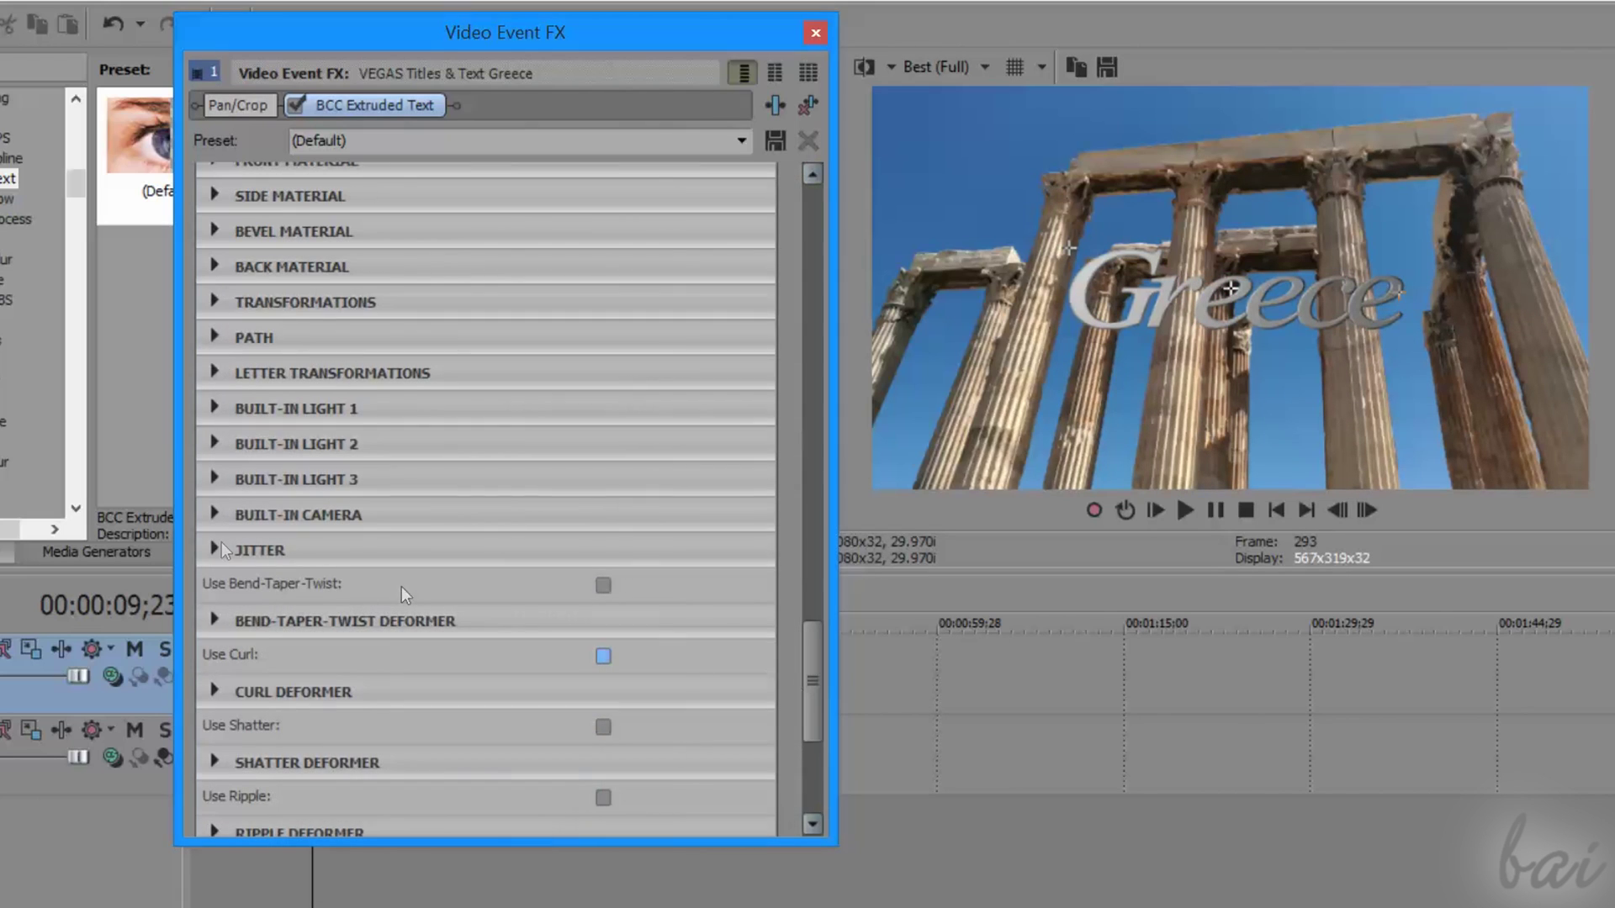
Set the built-in camera's zoom to 2.44 and shift the camera position slightly along Z
{"action": "left_click", "coordinate": [215, 514]}
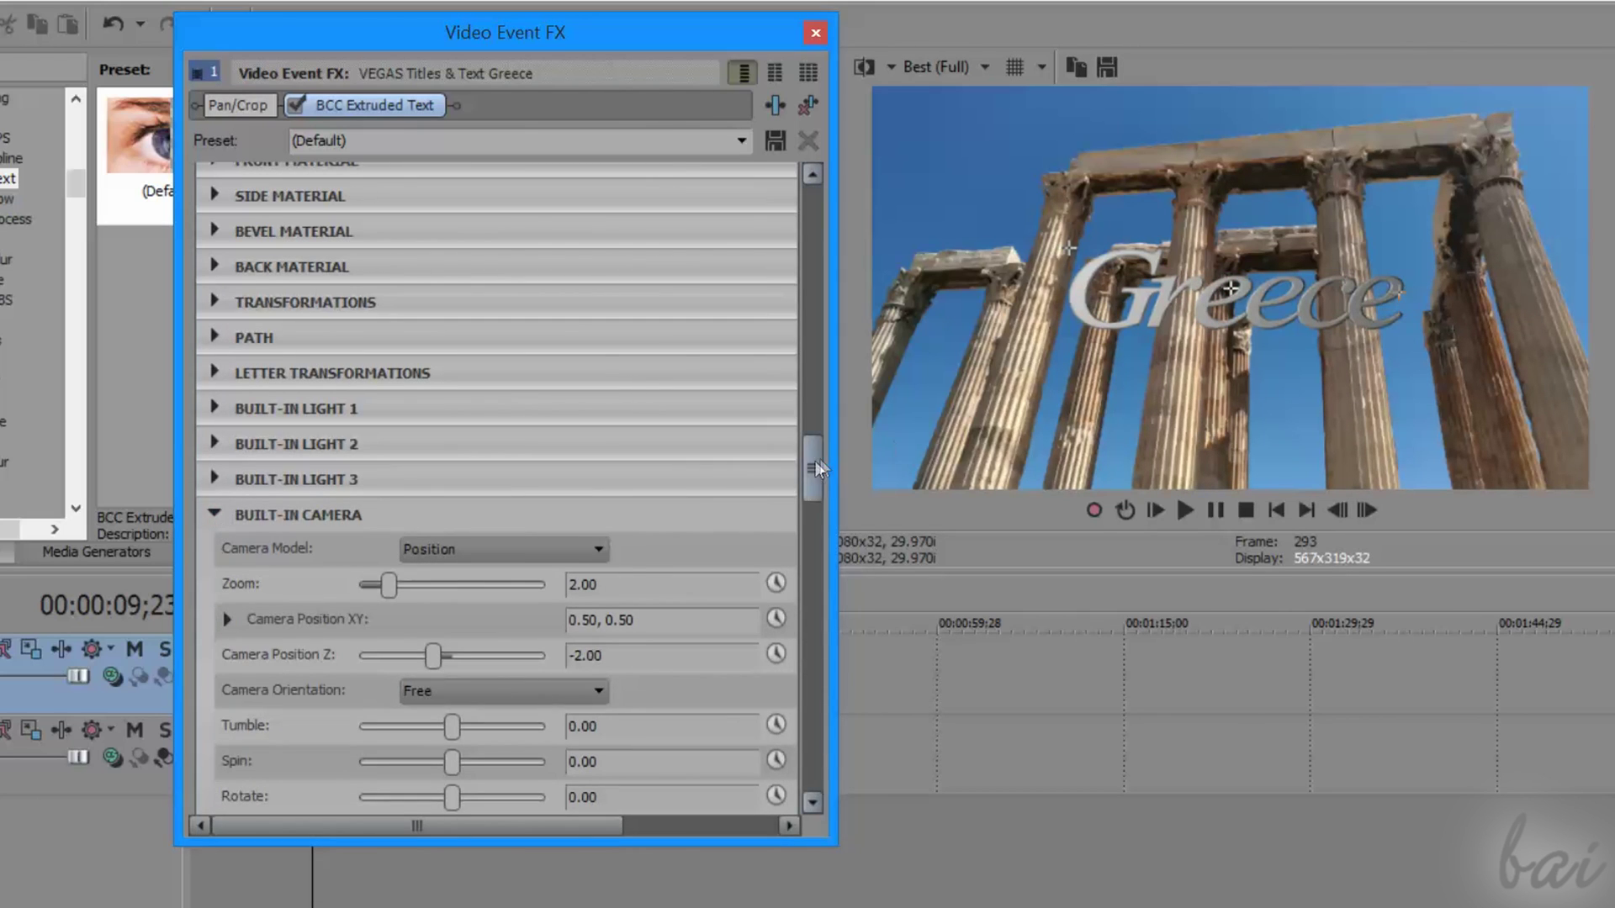
{"action": "left_click_drag", "start_coordinate": [815, 461], "coordinate": [816, 523]}
{"action": "left_click_drag", "start_coordinate": [389, 440], "coordinate": [396, 448]}
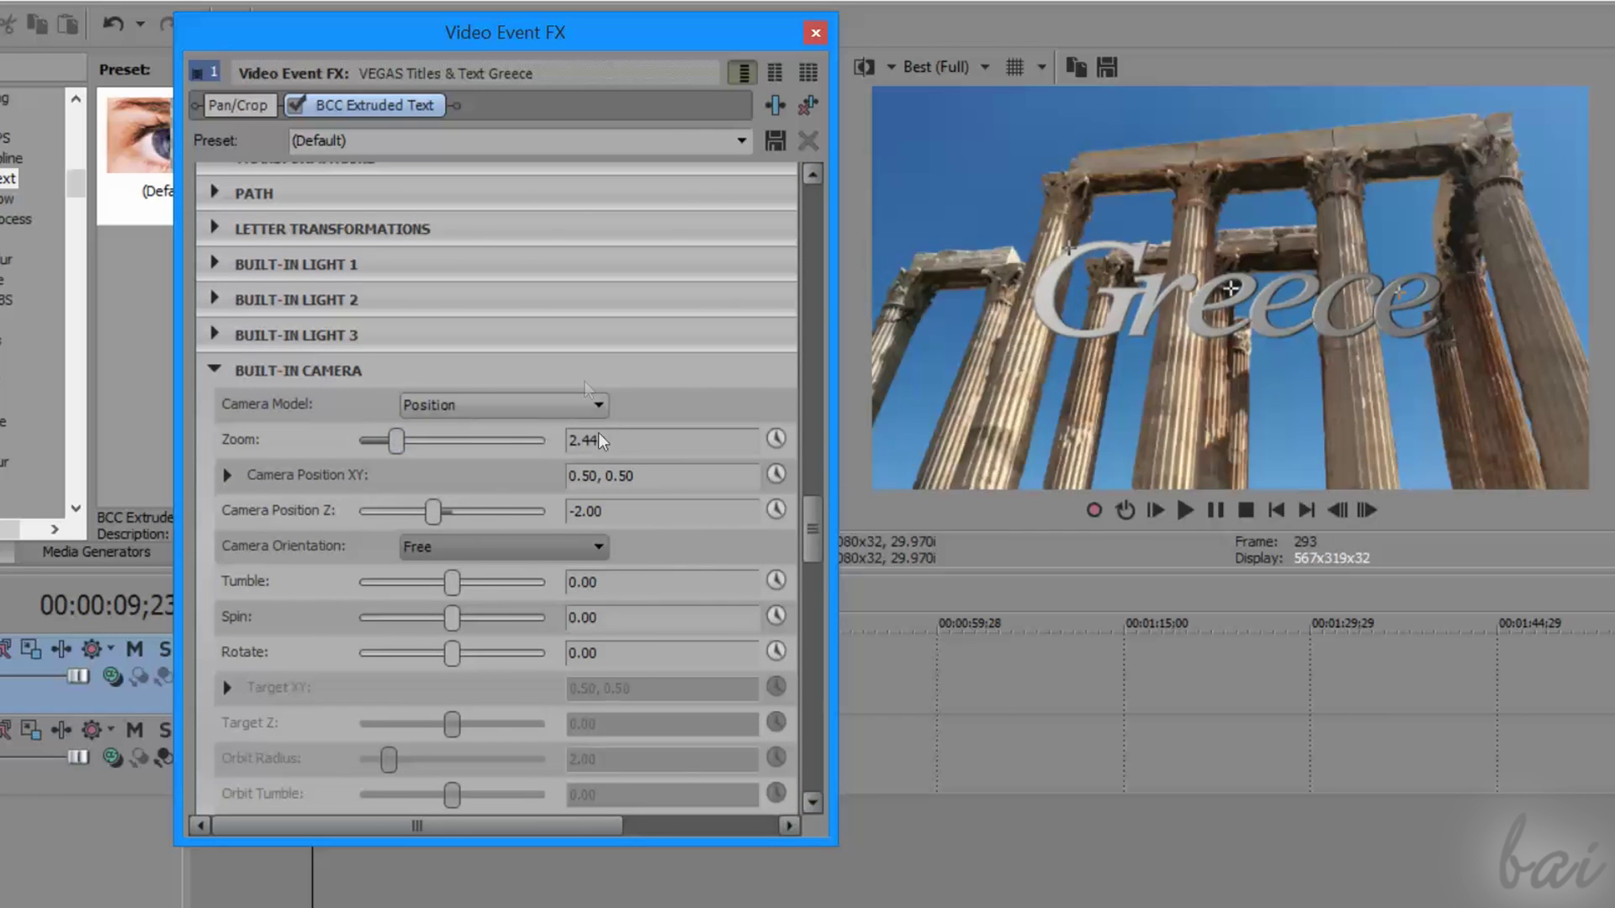
{"action": "left_click_drag", "start_coordinate": [434, 512], "coordinate": [444, 523]}
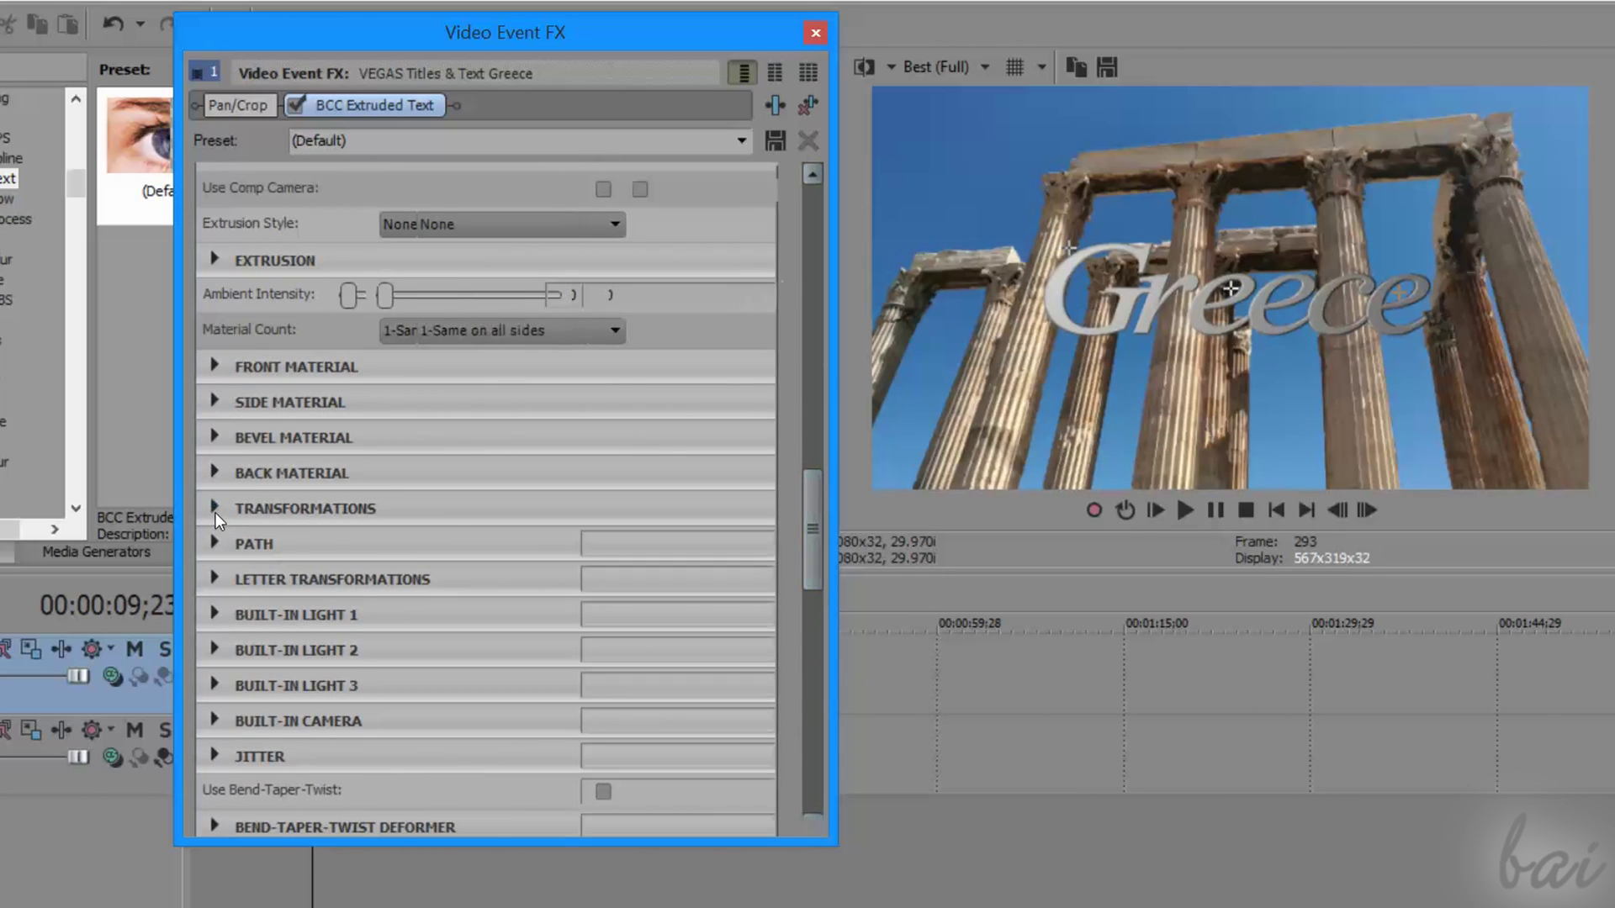
Orient the title at X -34.29, Y 9.00 and Z -2.00, and set its Scale Y to 89.80
{"action": "left_click", "coordinate": [214, 509]}
{"action": "left_click_drag", "start_coordinate": [821, 381], "coordinate": [824, 427]}
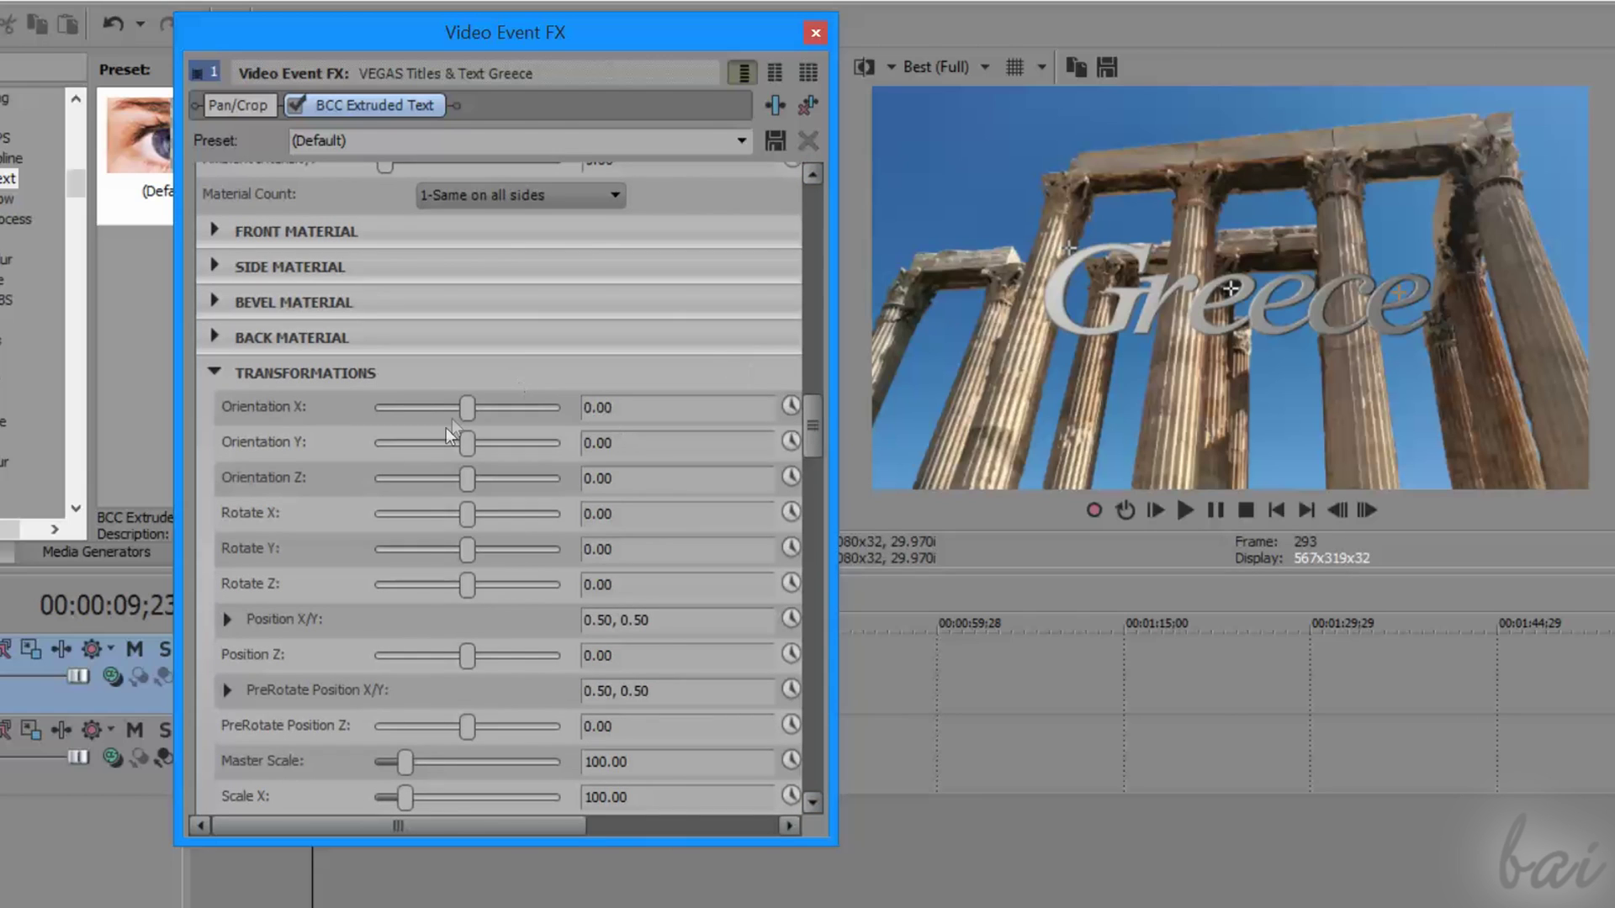
{"action": "left_click_drag", "start_coordinate": [465, 412], "coordinate": [472, 492]}
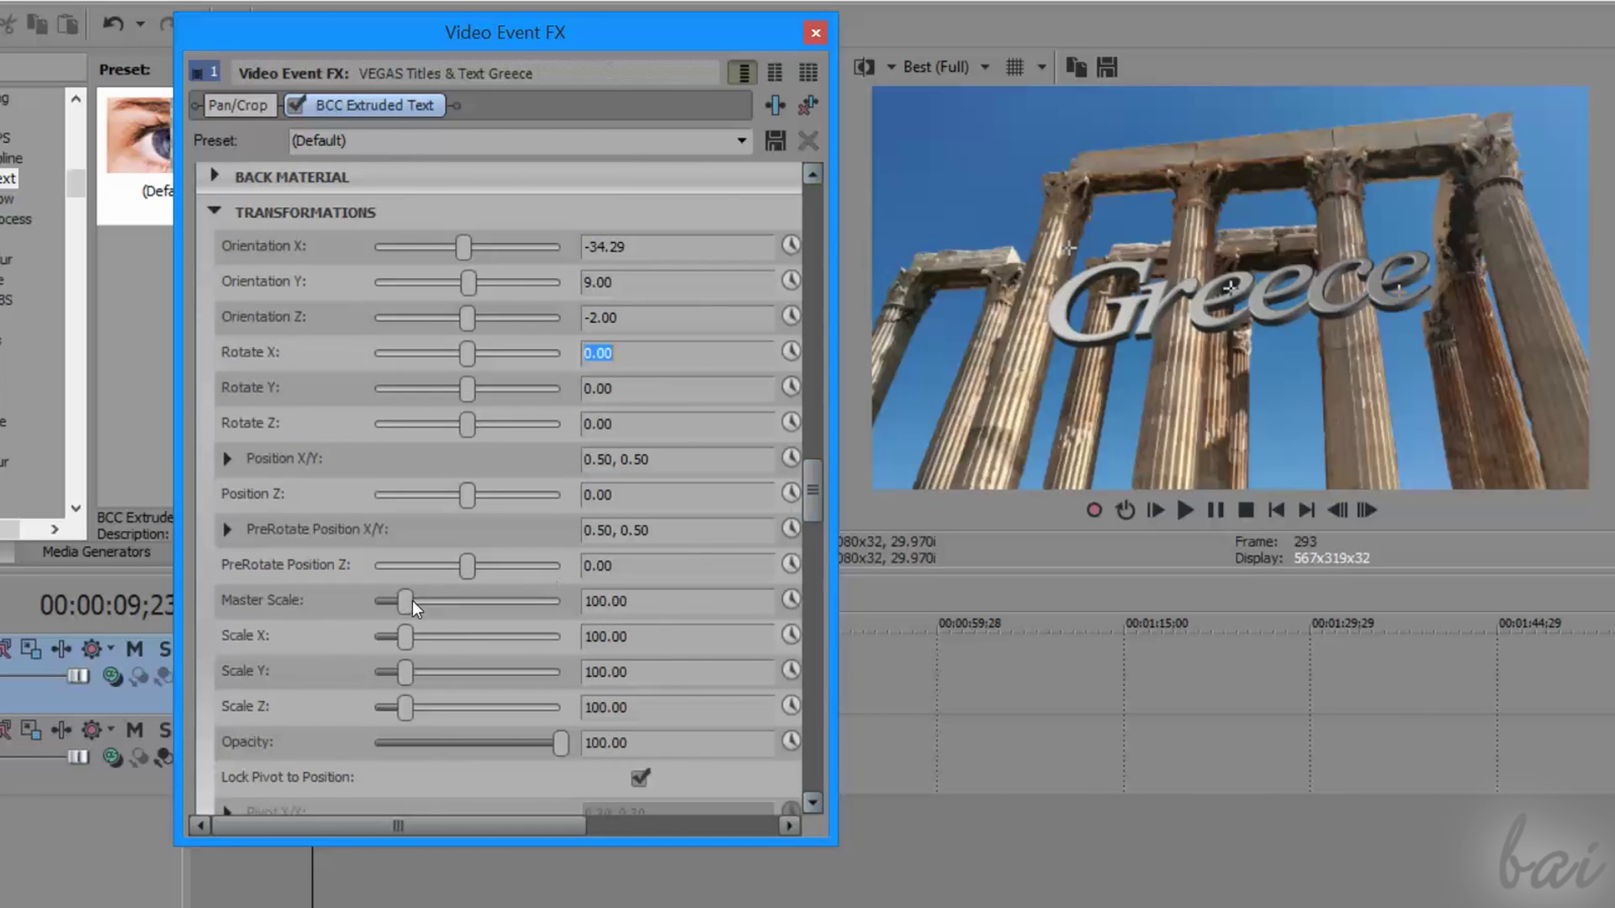
{"action": "left_click_drag", "start_coordinate": [407, 602], "coordinate": [457, 716]}
{"action": "double_click", "coordinate": [413, 598]}
{"action": "double_click", "coordinate": [426, 639]}
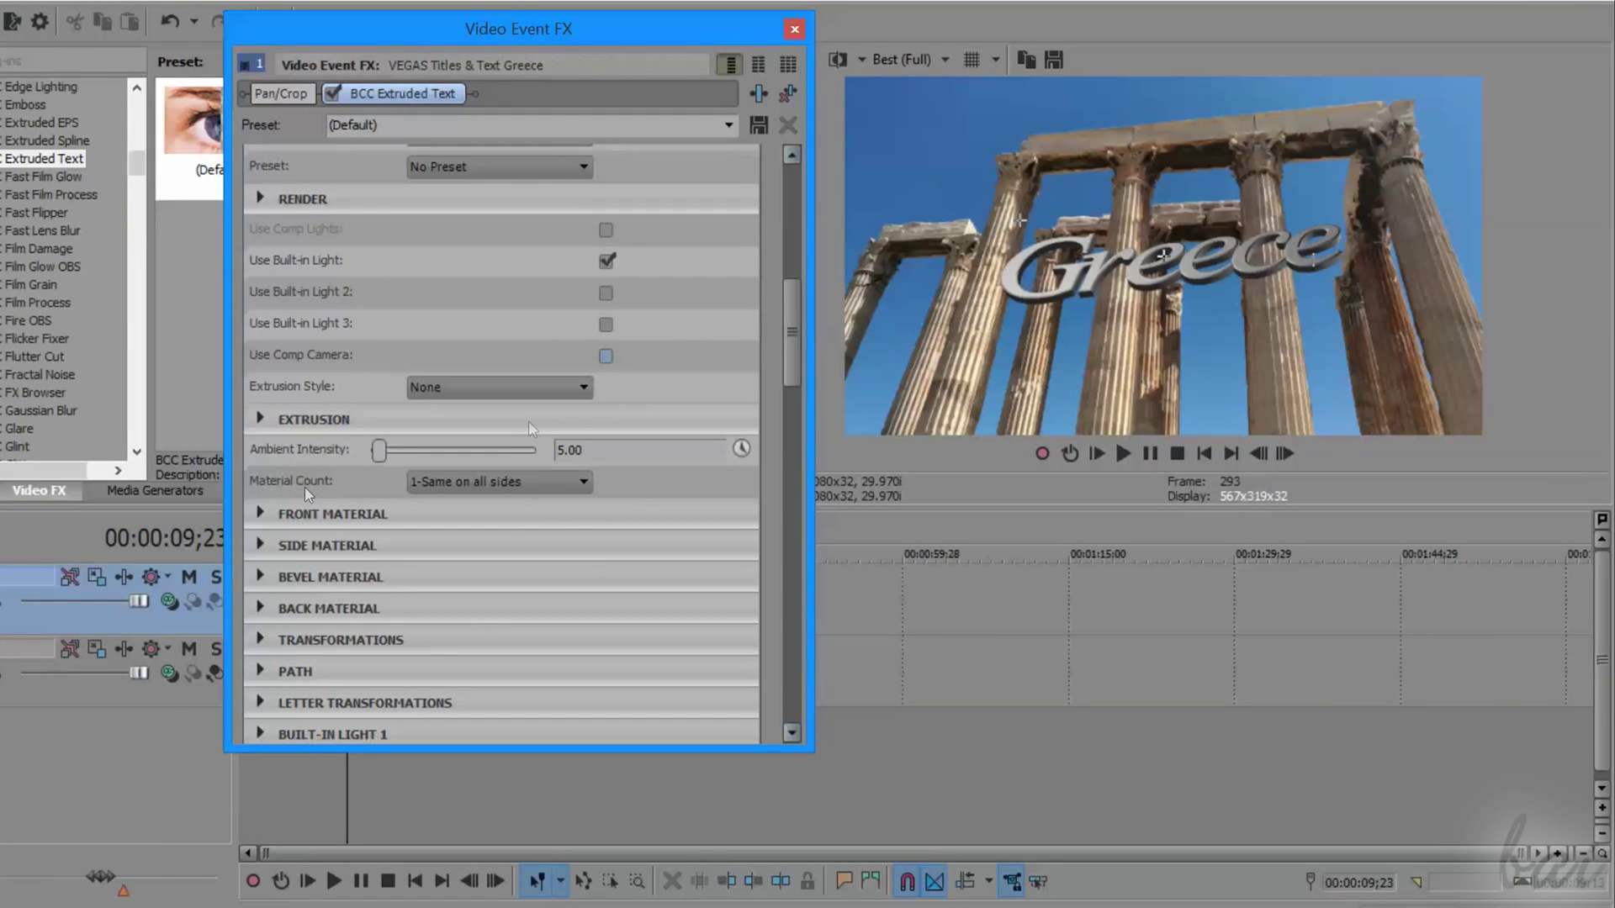
Set the extrusion depth to 3.81 with a Convex bevel of 0.48, and examine the side style options
{"action": "left_click", "coordinate": [260, 420]}
{"action": "scroll", "coordinate": [463, 328], "scroll_direction": "down", "scroll_amount": 3}
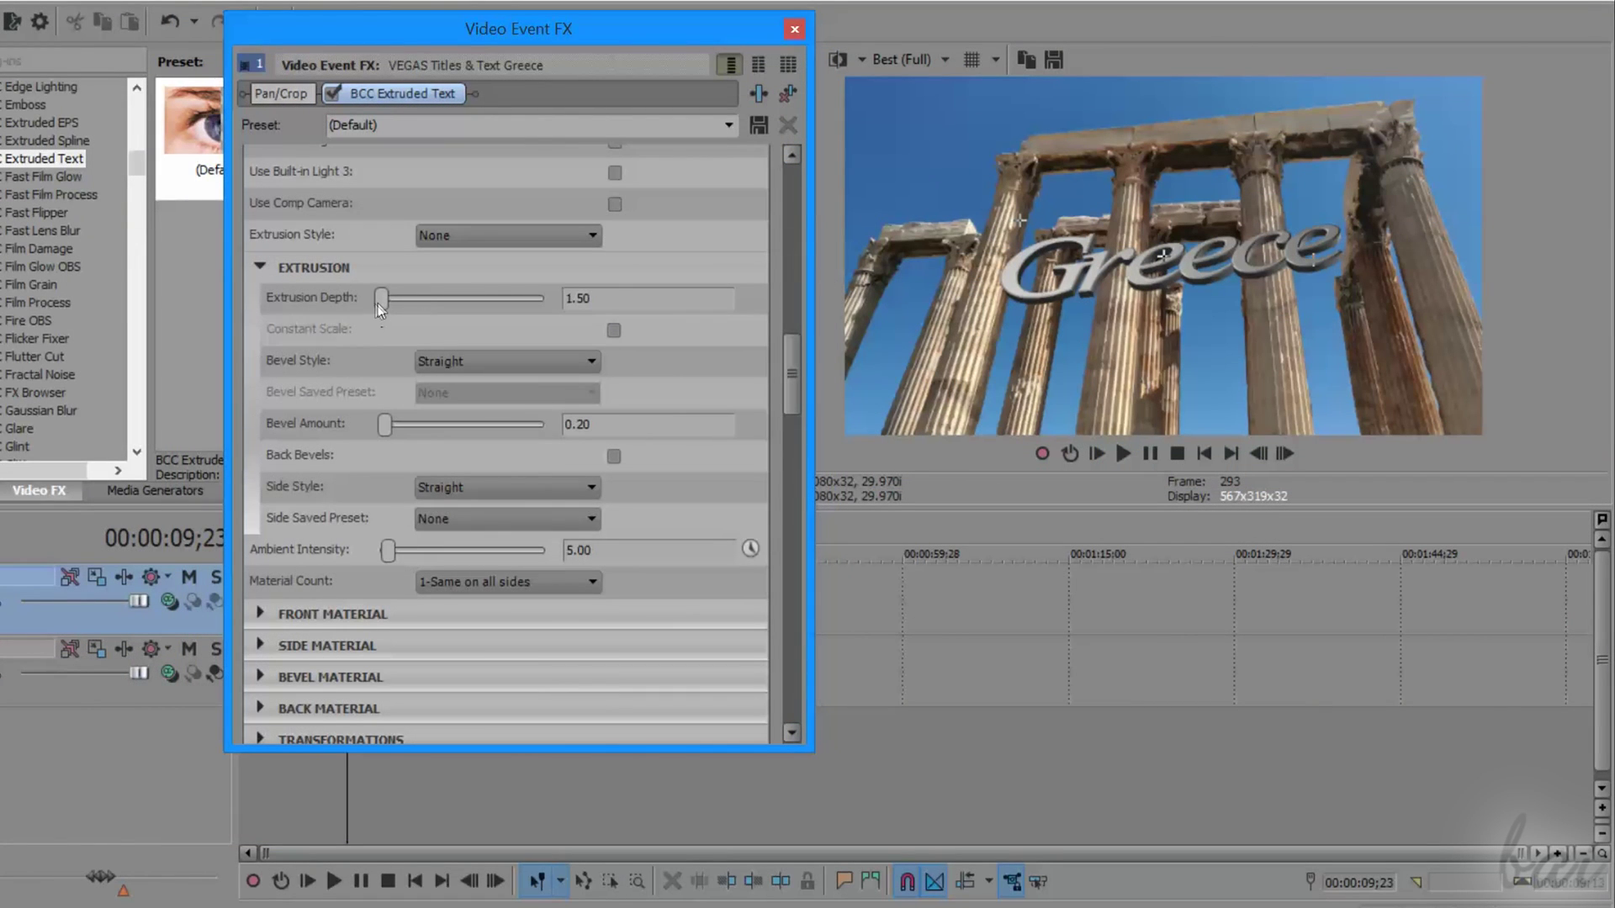
{"action": "left_click_drag", "start_coordinate": [384, 305], "coordinate": [392, 304]}
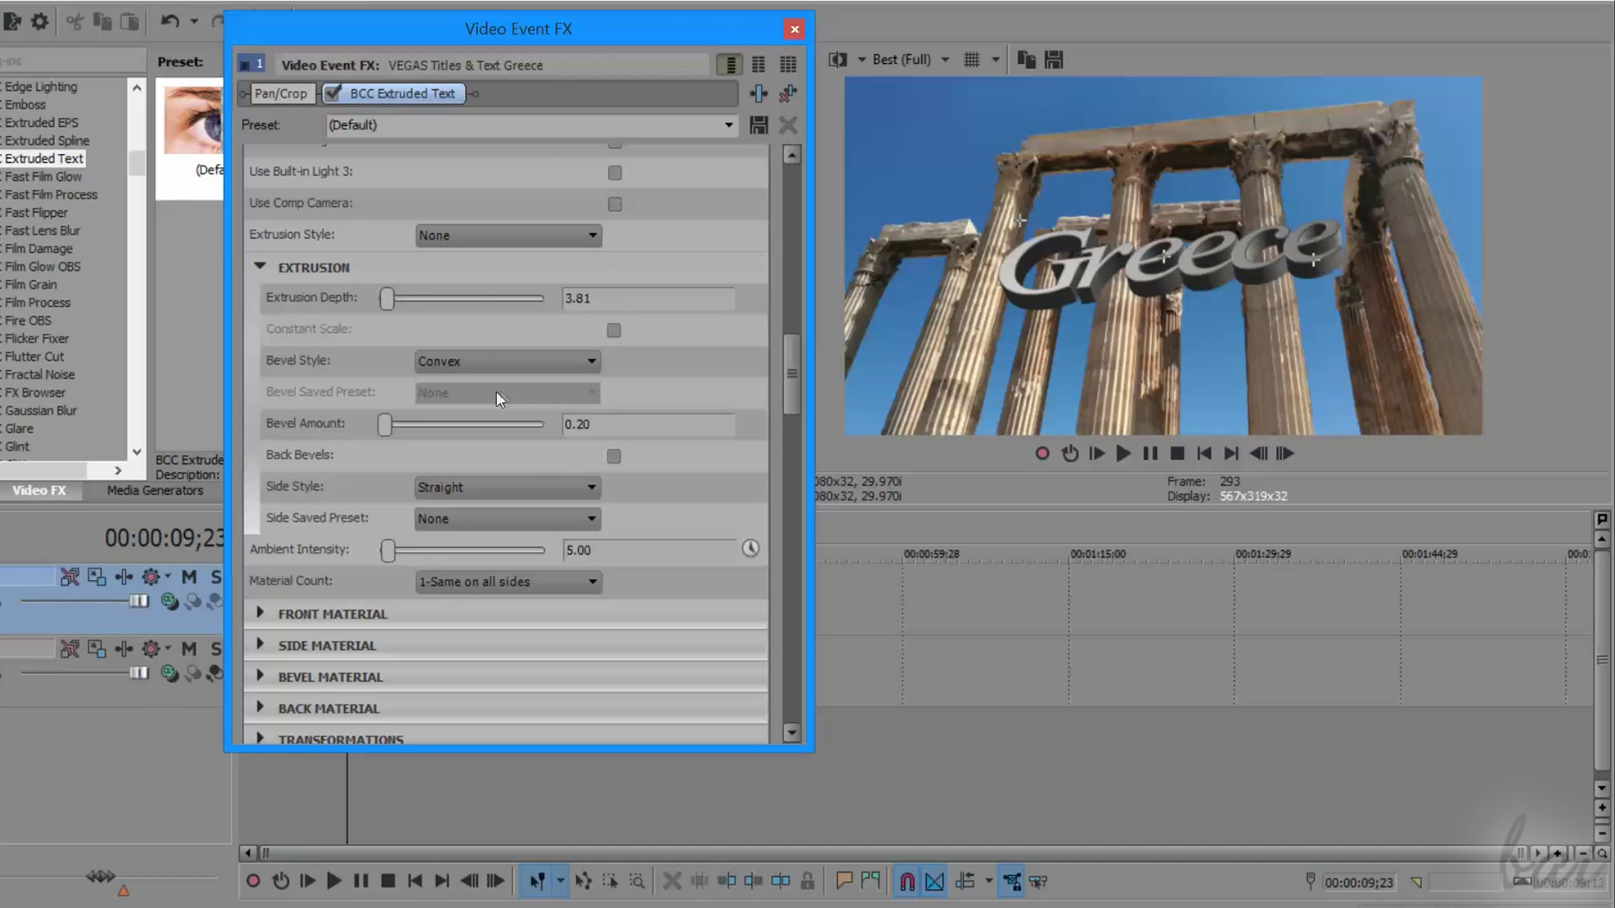
{"action": "left_click_drag", "start_coordinate": [384, 424], "coordinate": [398, 429]}
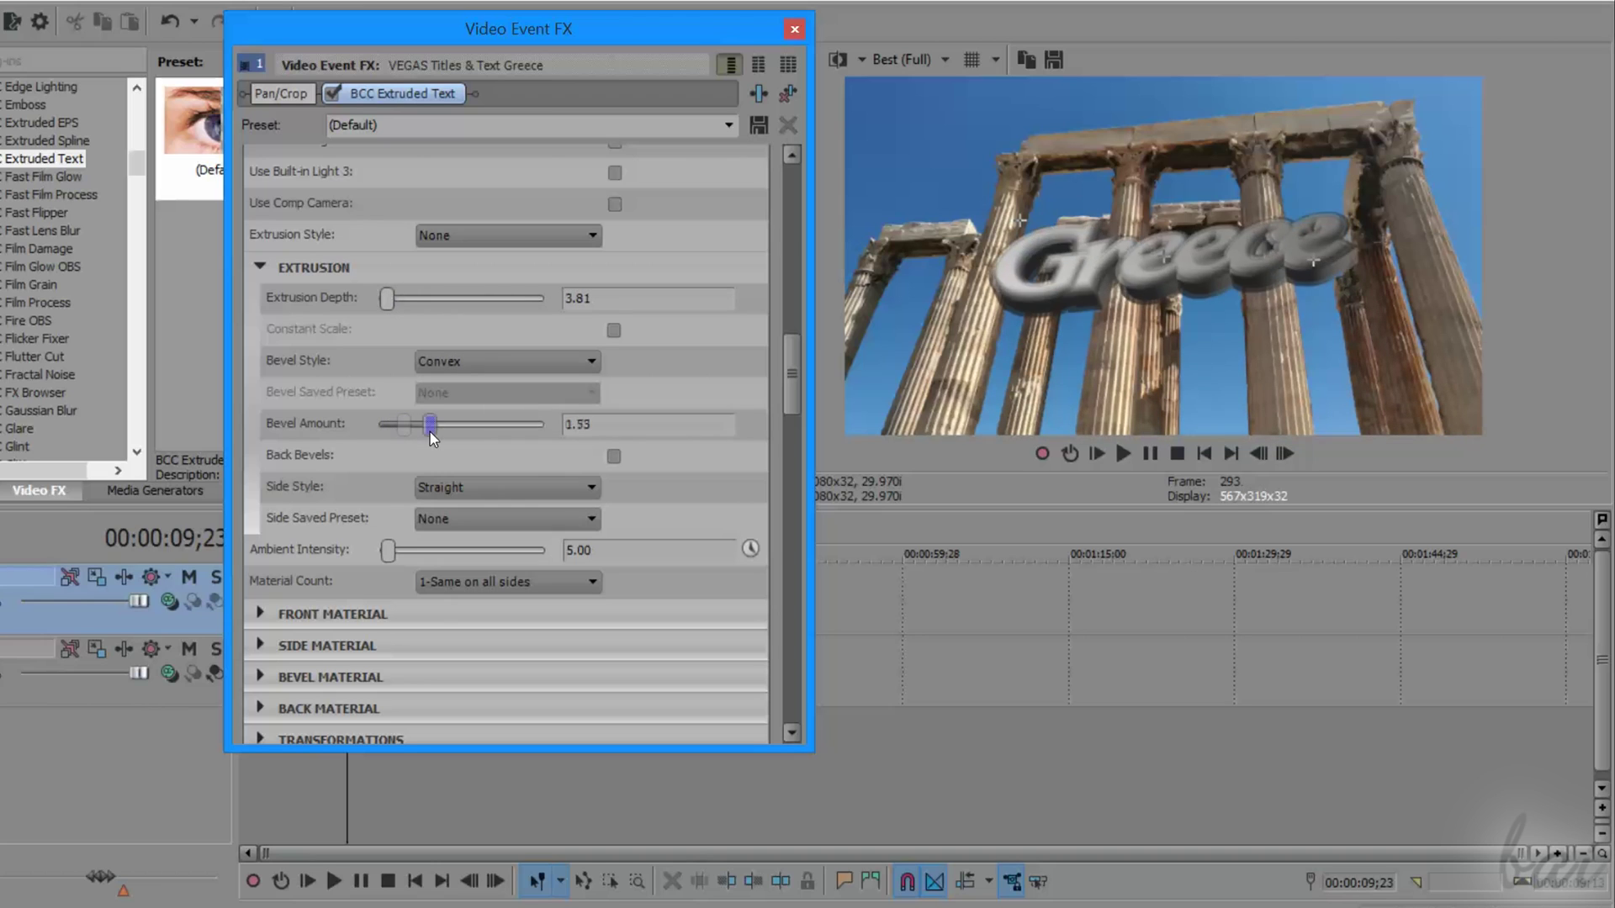
{"action": "left_click", "coordinate": [499, 484]}
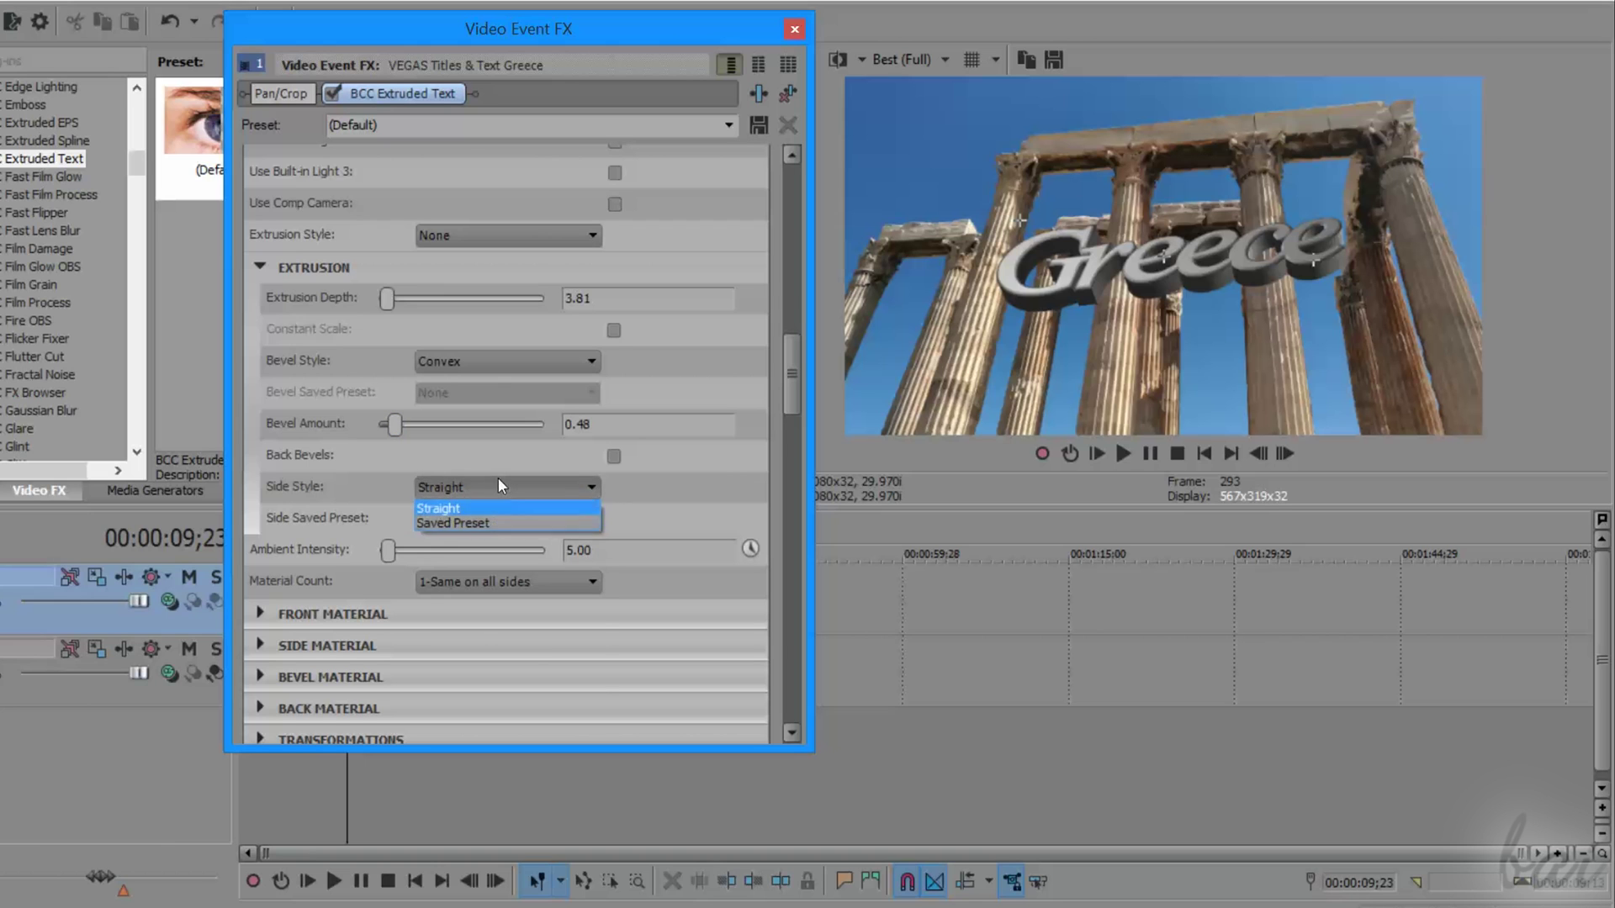
{"action": "left_click", "coordinate": [508, 483]}
{"action": "left_click", "coordinate": [503, 522]}
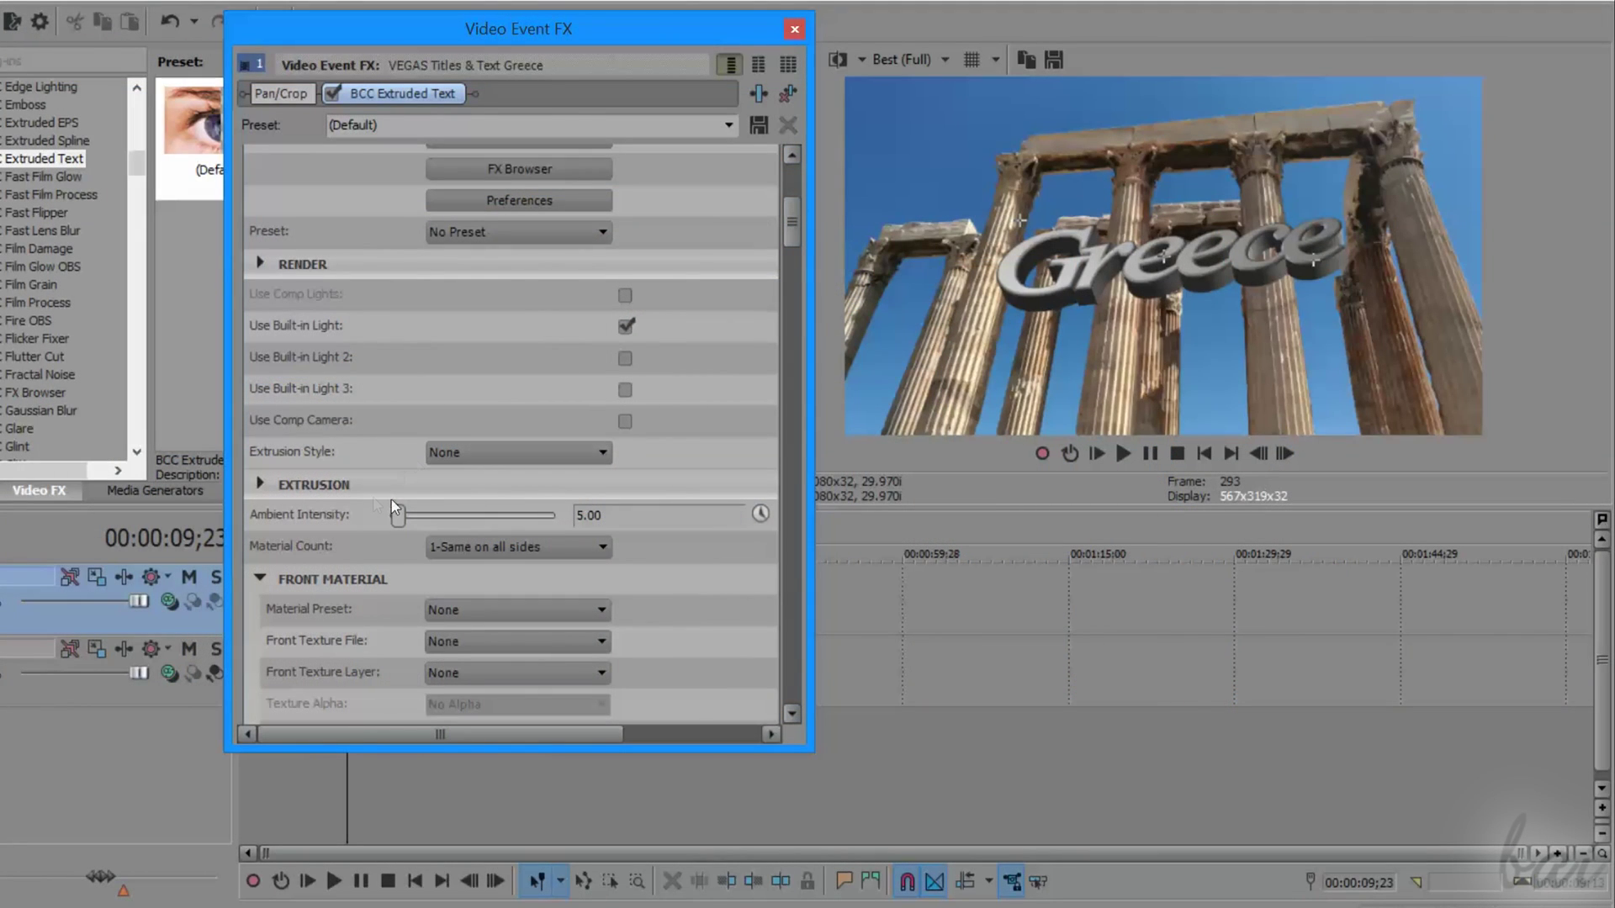
Raise the ambient intensity to 13.61 and set the material count to 3-Front/Back Bevel Side
{"action": "left_click", "coordinate": [483, 548]}
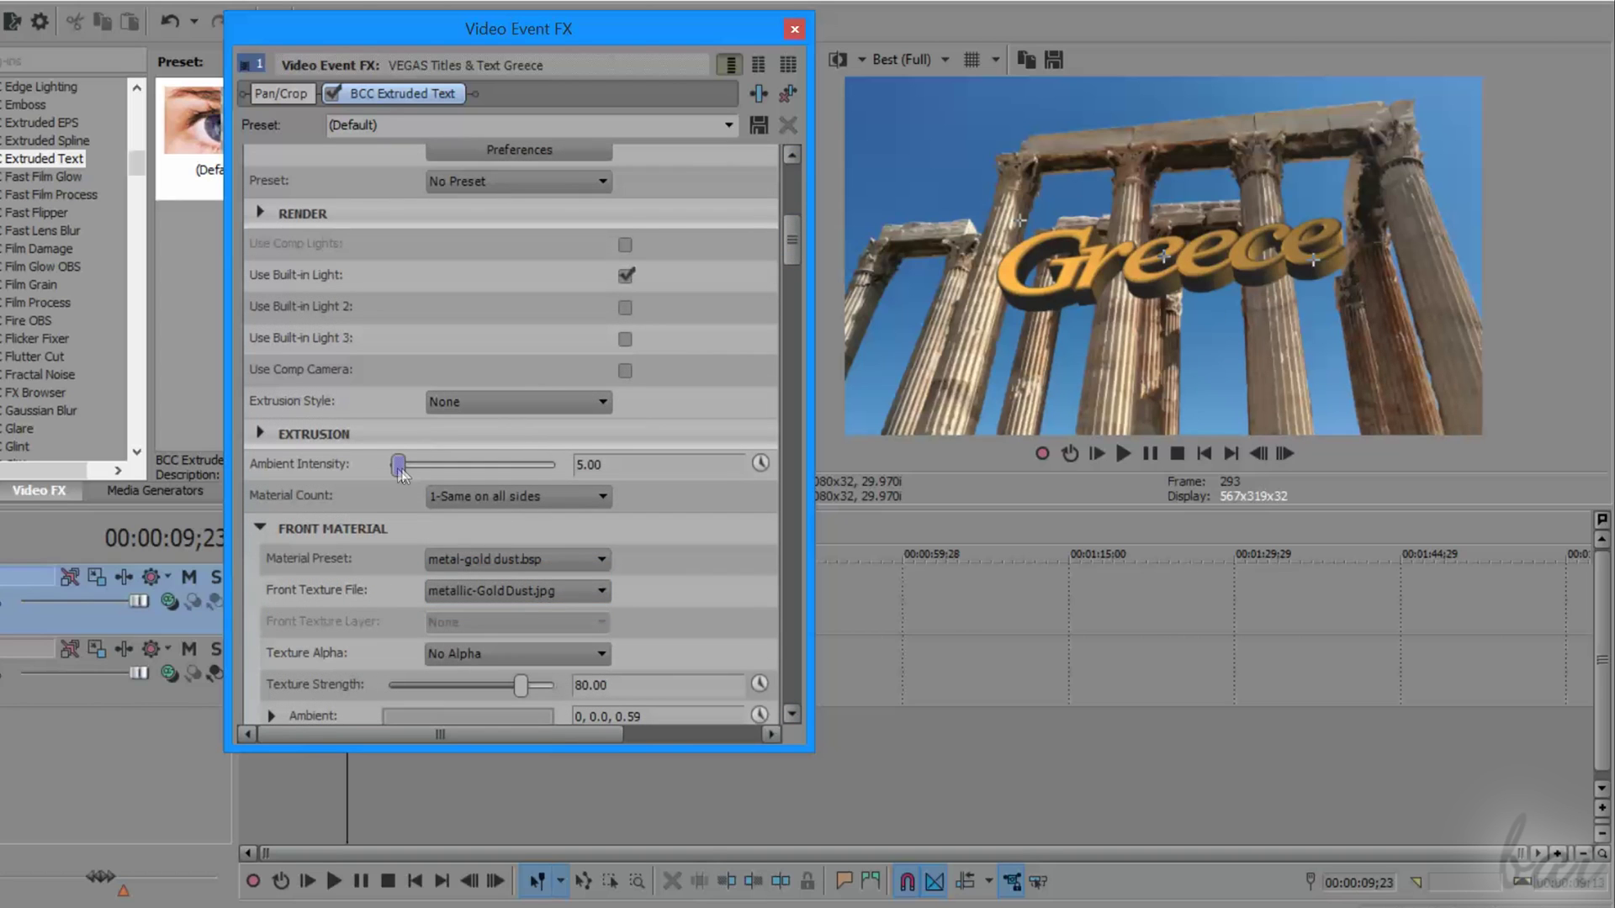
{"action": "mouse_move", "coordinate": [398, 465]}
{"action": "left_mouse_down"}
{"action": "mouse_move", "coordinate": [473, 465]}
{"action": "mouse_move", "coordinate": [407, 471]}
{"action": "left_mouse_up"}
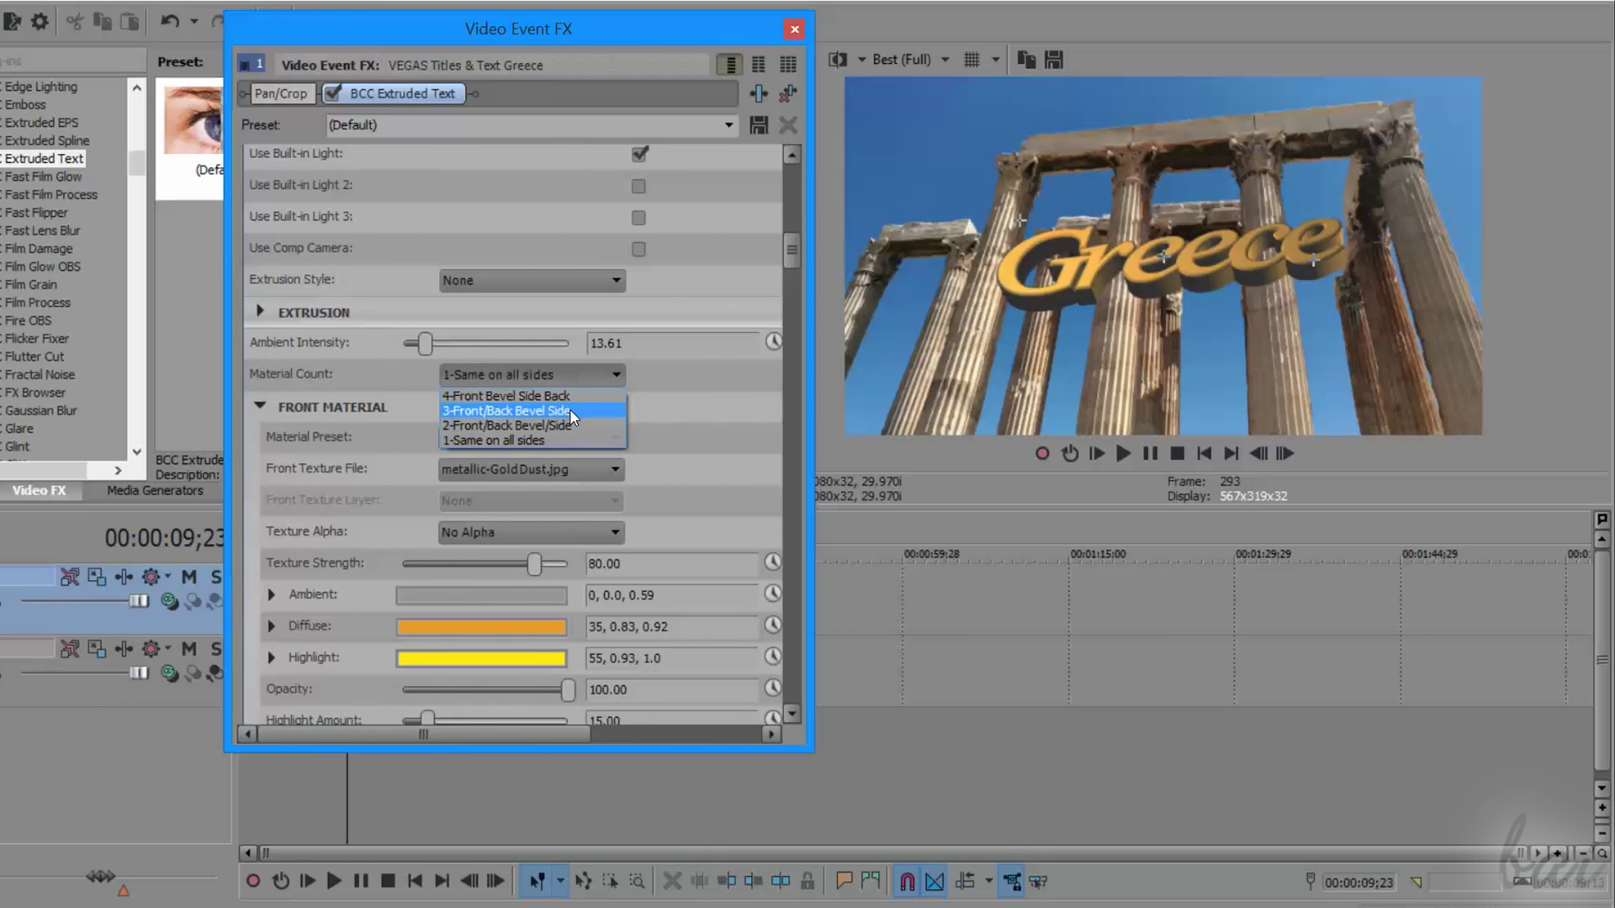
{"action": "left_click", "coordinate": [570, 412]}
{"action": "left_click", "coordinate": [262, 404]}
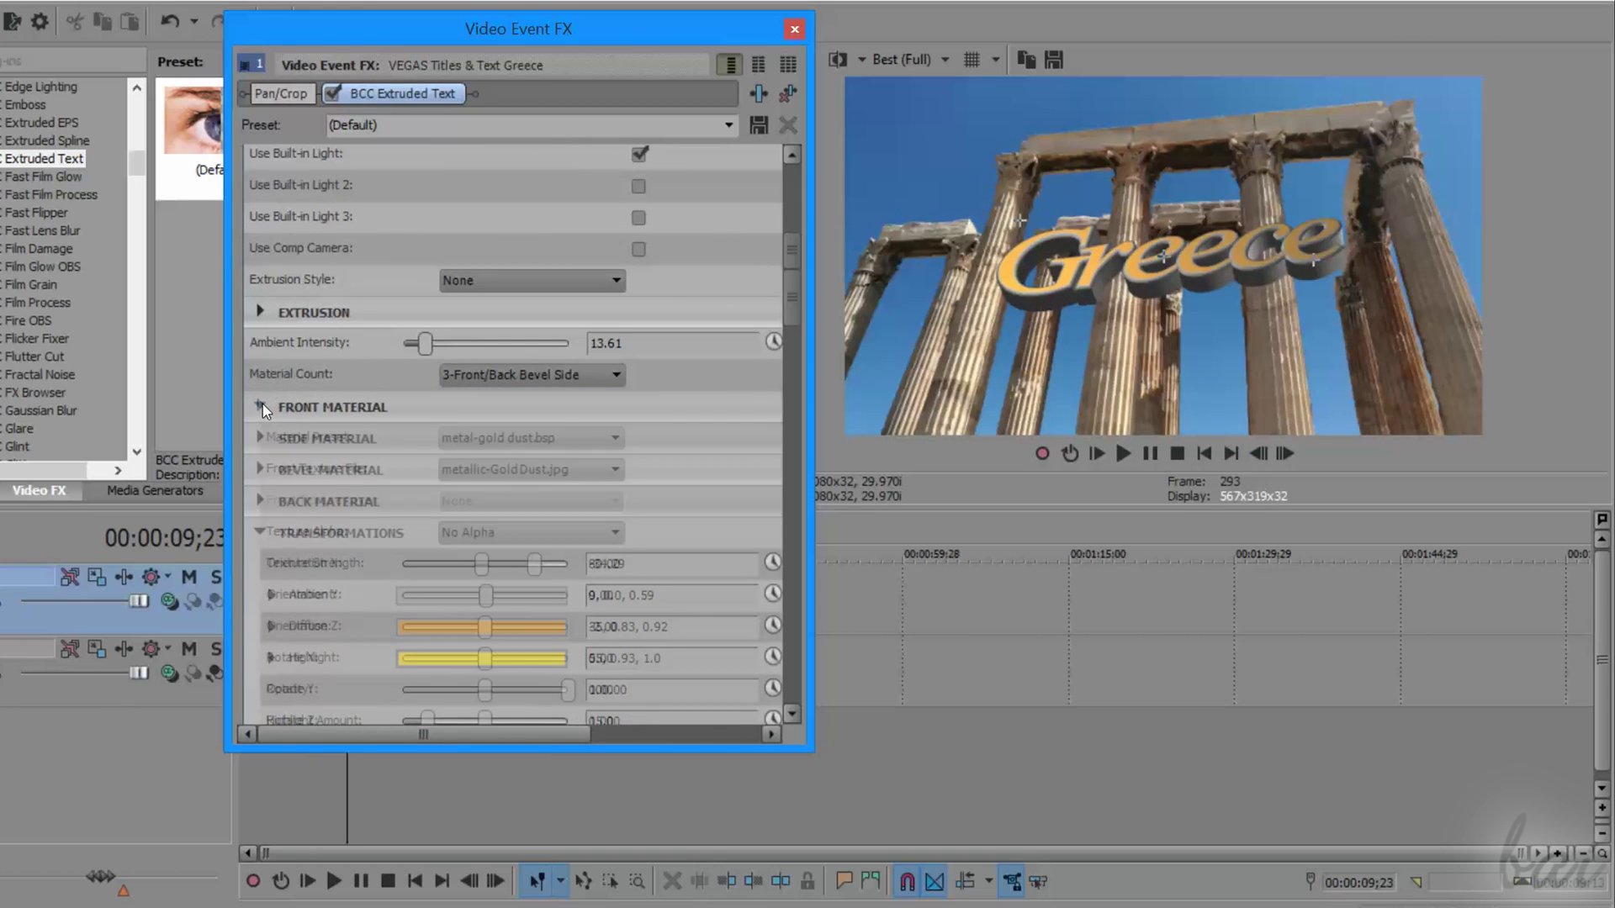
Apply the color-blue plastic.bsp preset to the side material and try turning the title with Orientation Y
{"action": "left_click", "coordinate": [261, 438]}
{"action": "left_click", "coordinate": [508, 407]}
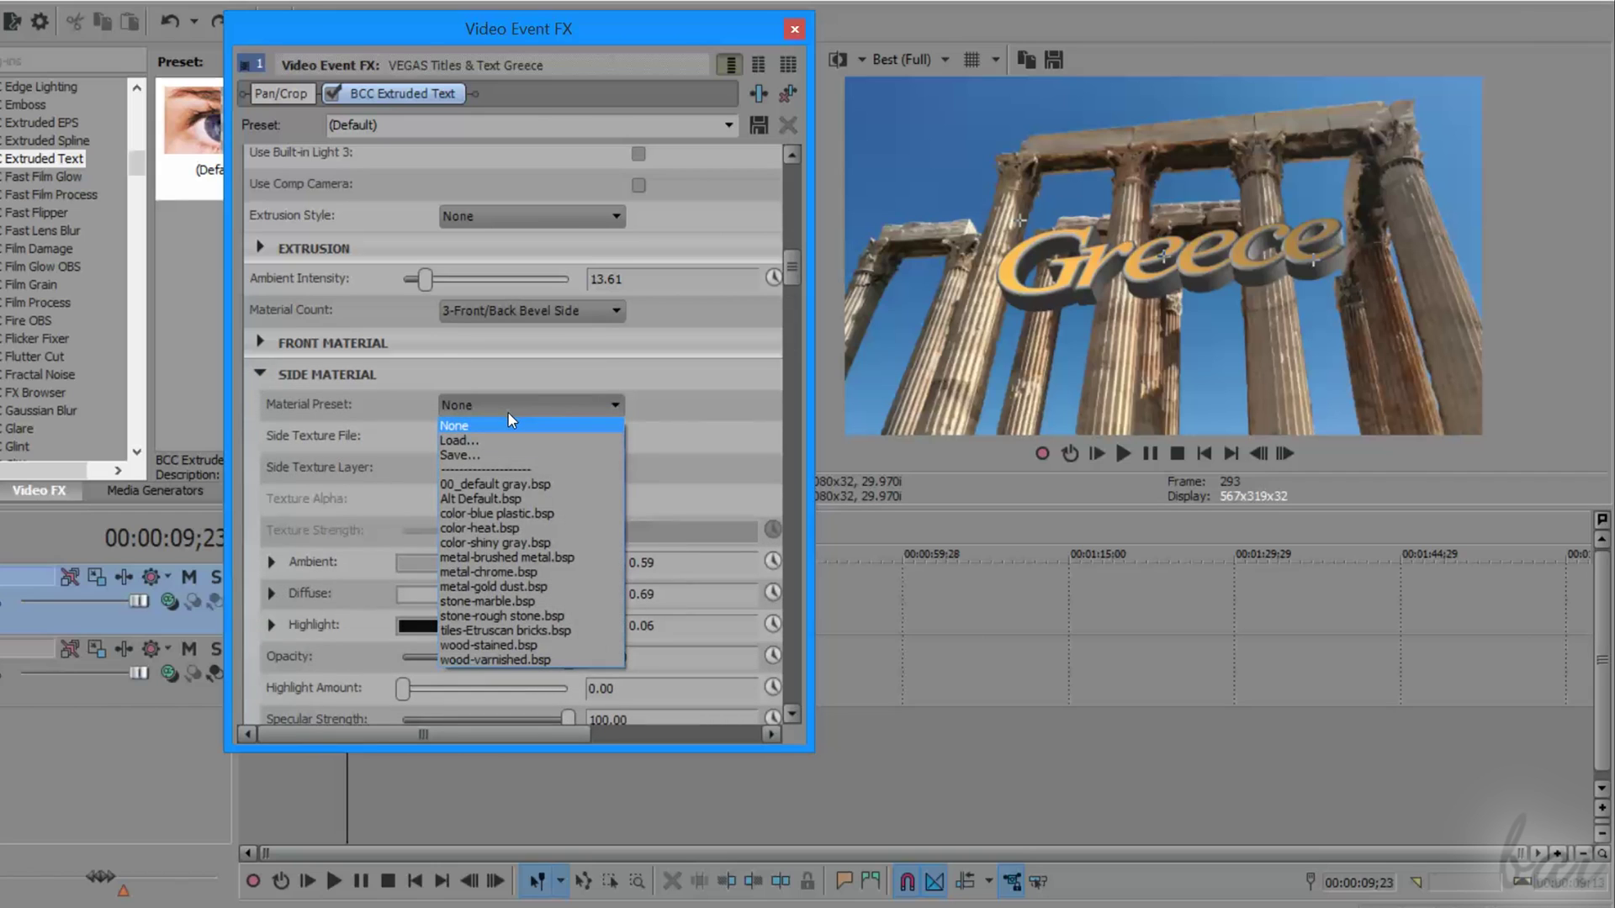
{"action": "left_click", "coordinate": [523, 511]}
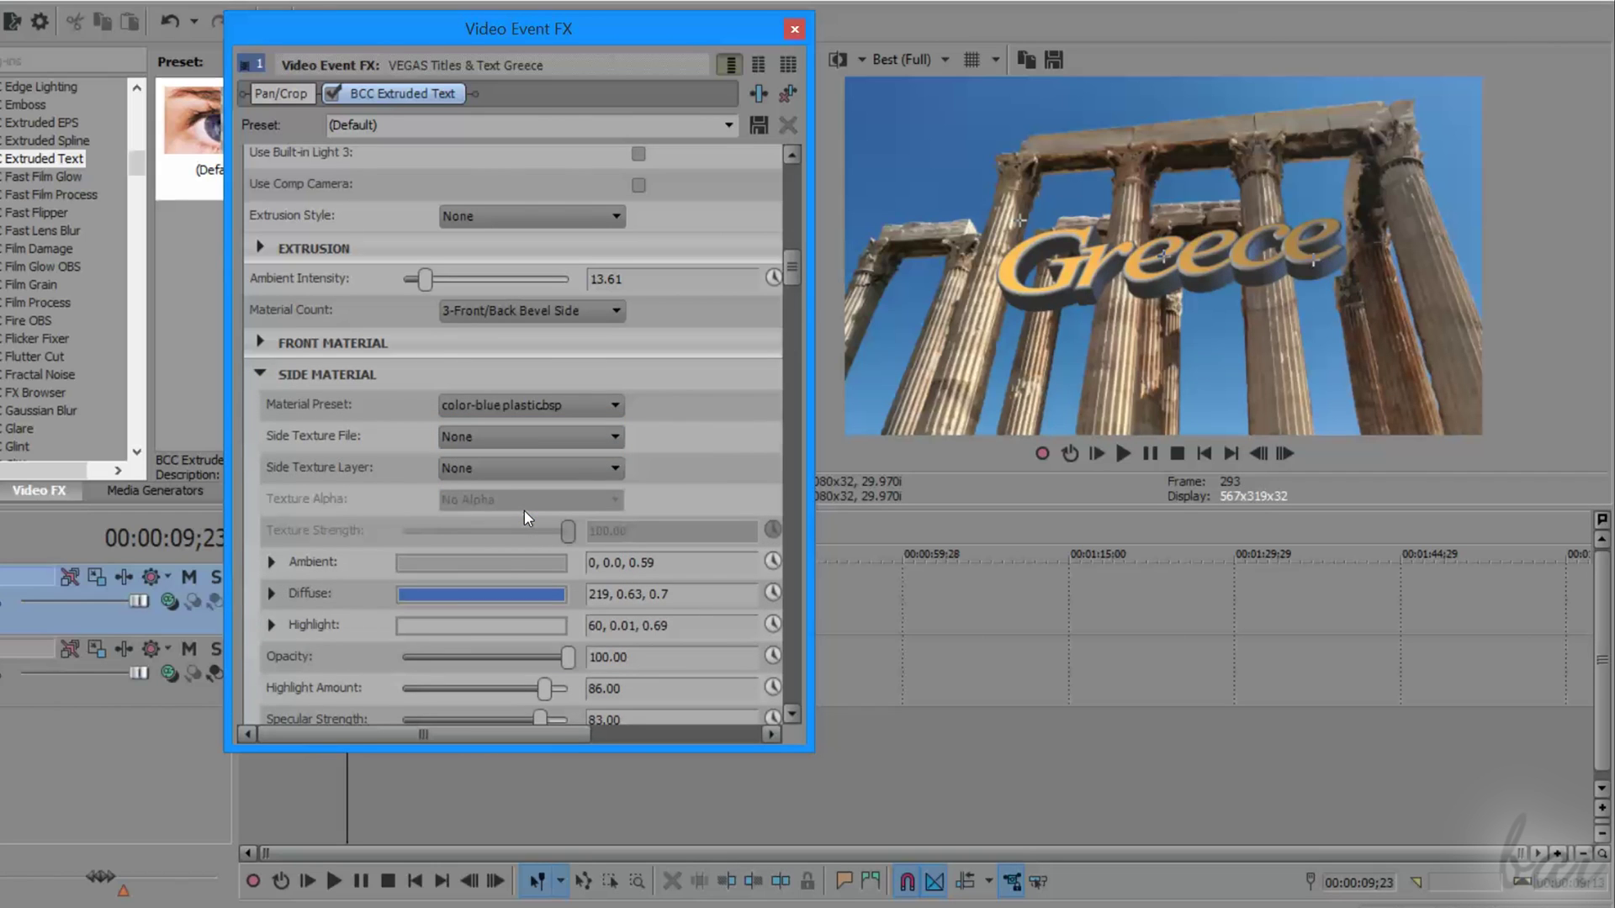
{"action": "scroll", "coordinate": [508, 558], "scroll_direction": "down", "scroll_amount": 10}
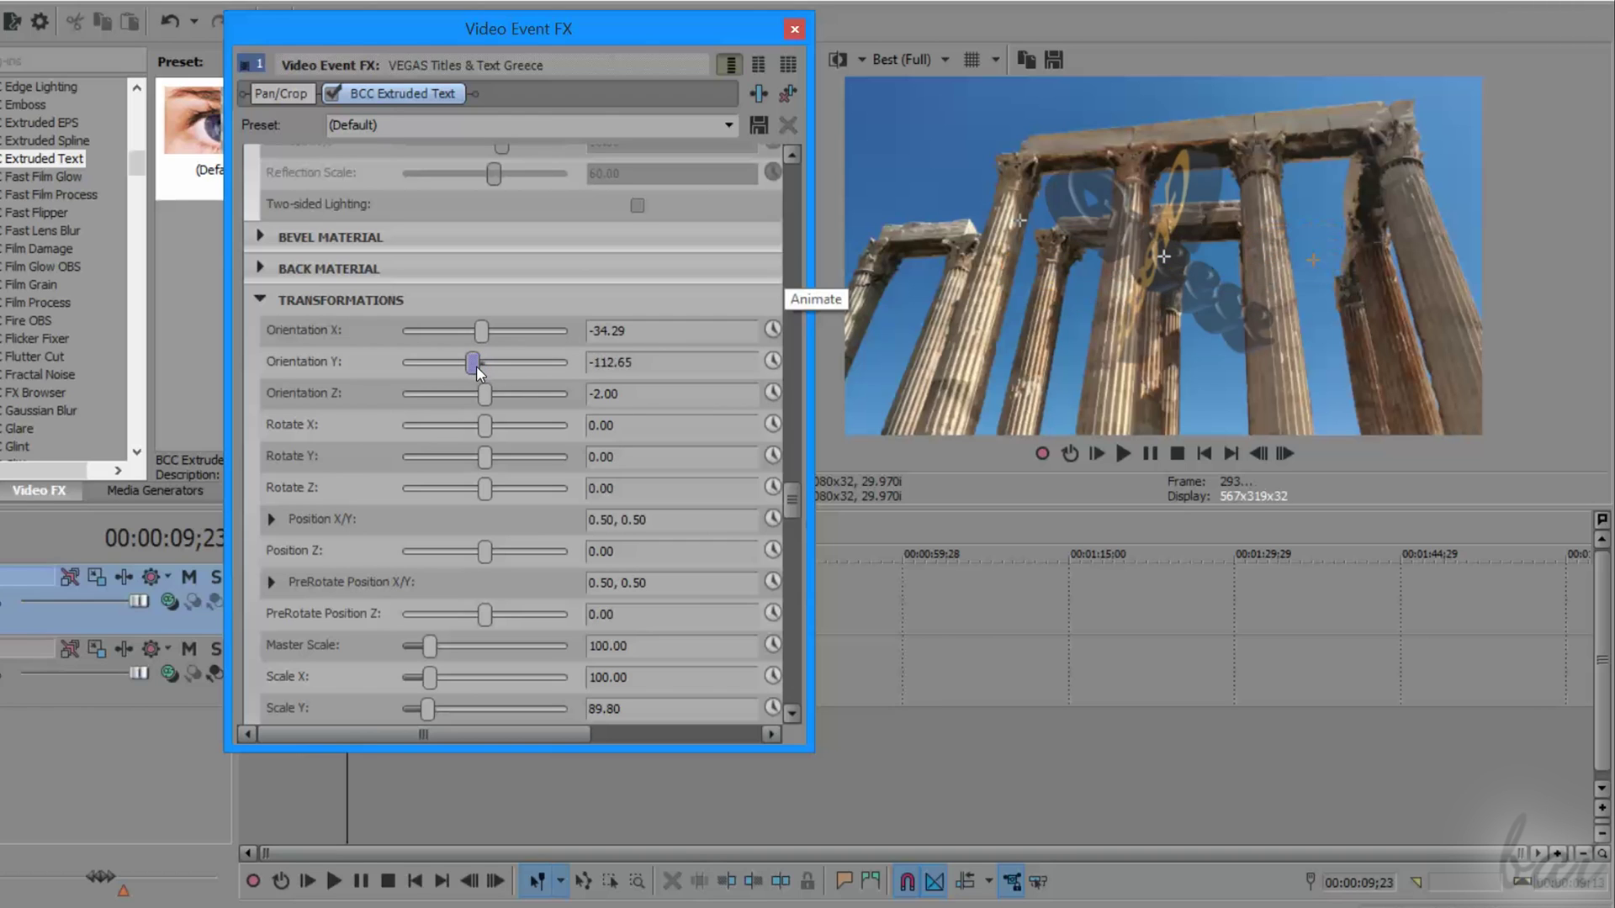
{"action": "mouse_move", "coordinate": [481, 369]}
{"action": "left_mouse_down"}
{"action": "mouse_move", "coordinate": [505, 372]}
{"action": "mouse_move", "coordinate": [483, 372]}
{"action": "left_mouse_up"}
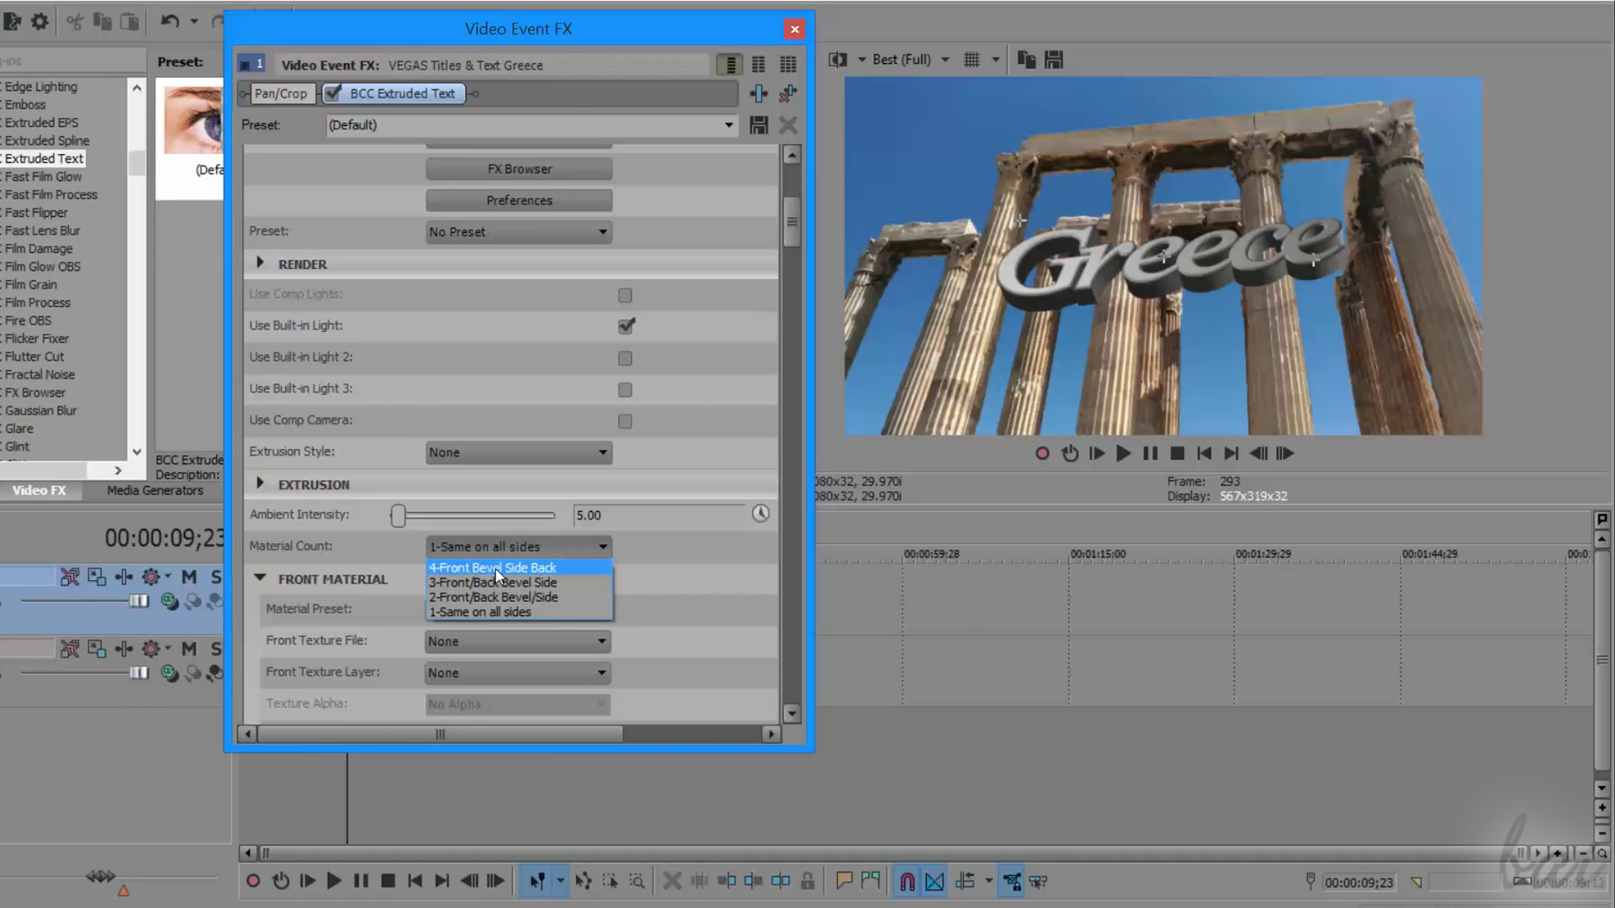
Choose 3-Front/Back Bevel Side as the material count and color-blue plastic.bsp as the side material preset
{"action": "left_click", "coordinate": [504, 582]}
{"action": "left_click", "coordinate": [1094, 184]}
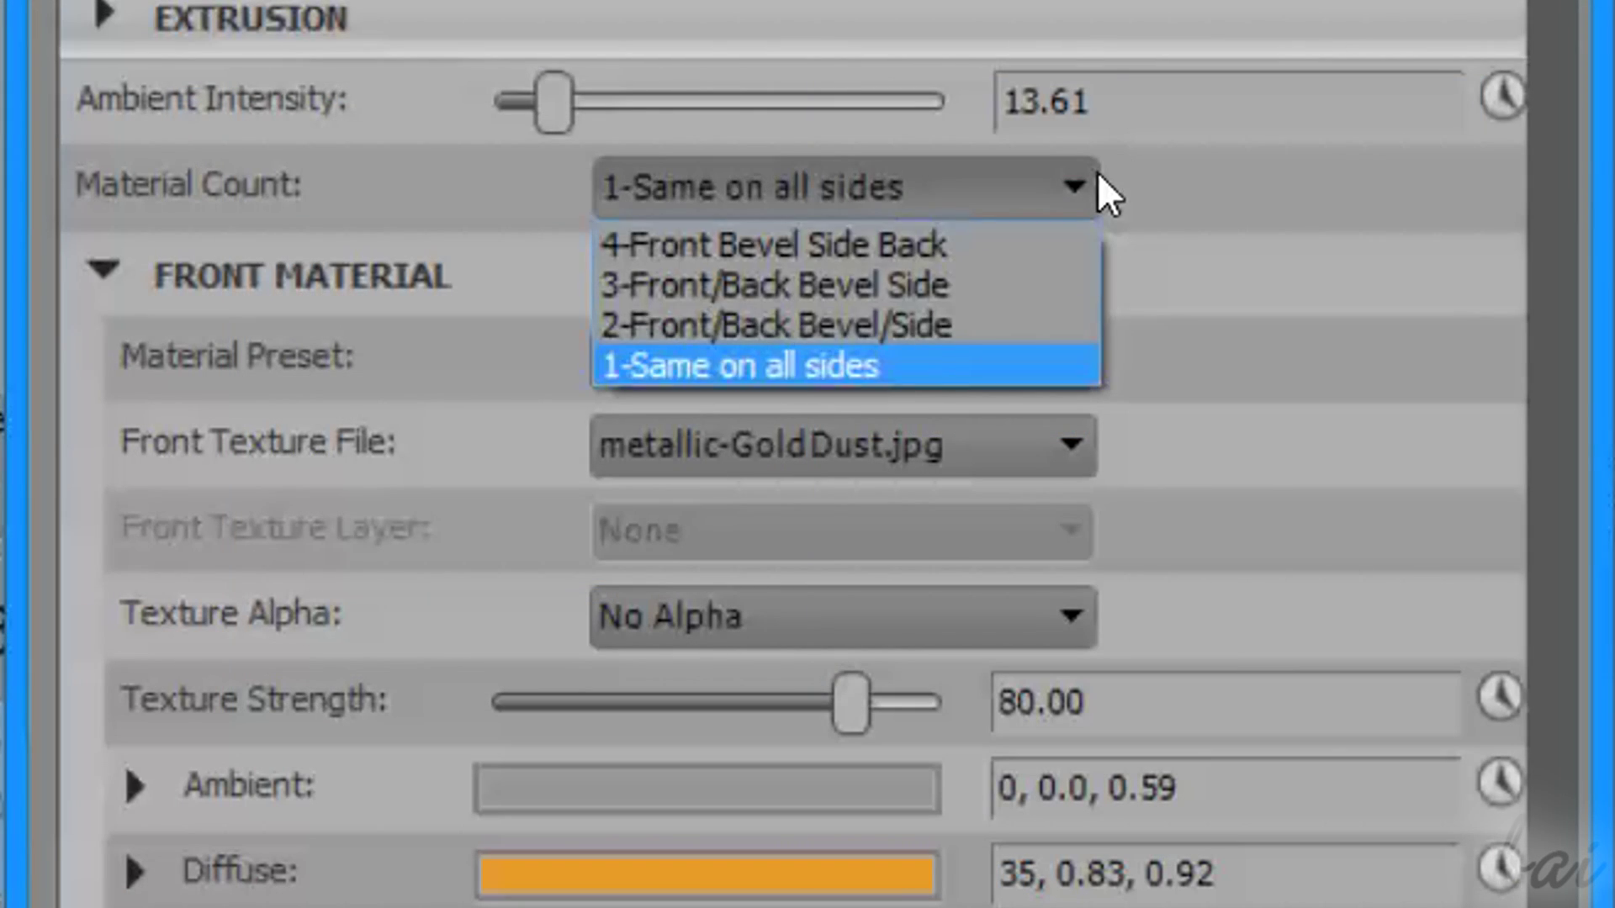
{"action": "left_click", "coordinate": [947, 286]}
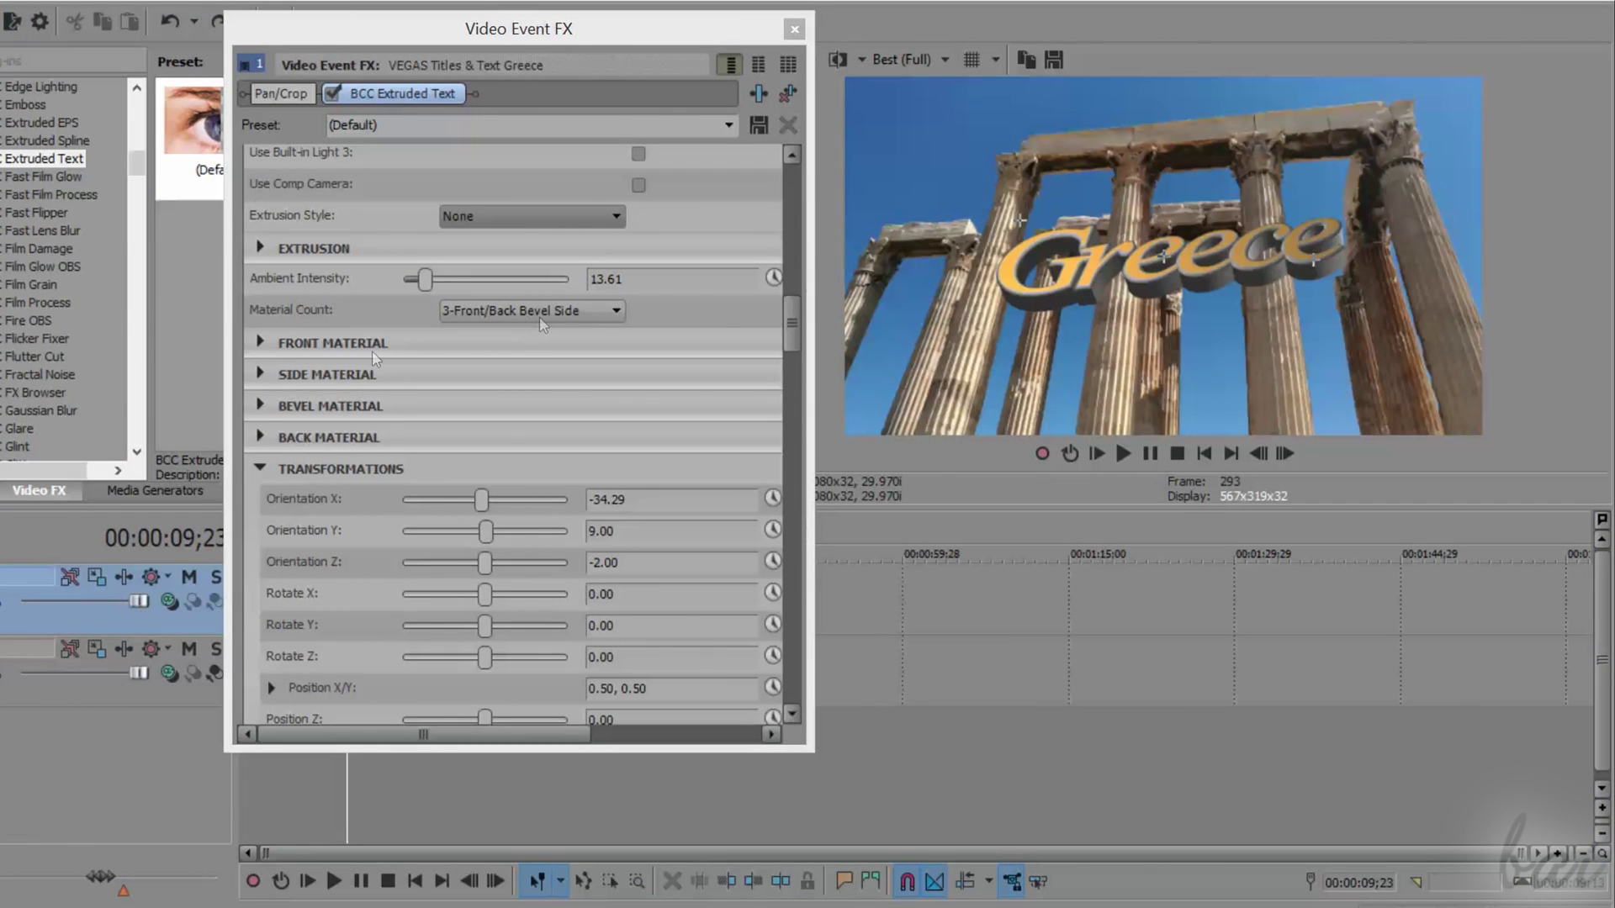
{"action": "left_click", "coordinate": [260, 375]}
{"action": "left_click", "coordinate": [510, 405]}
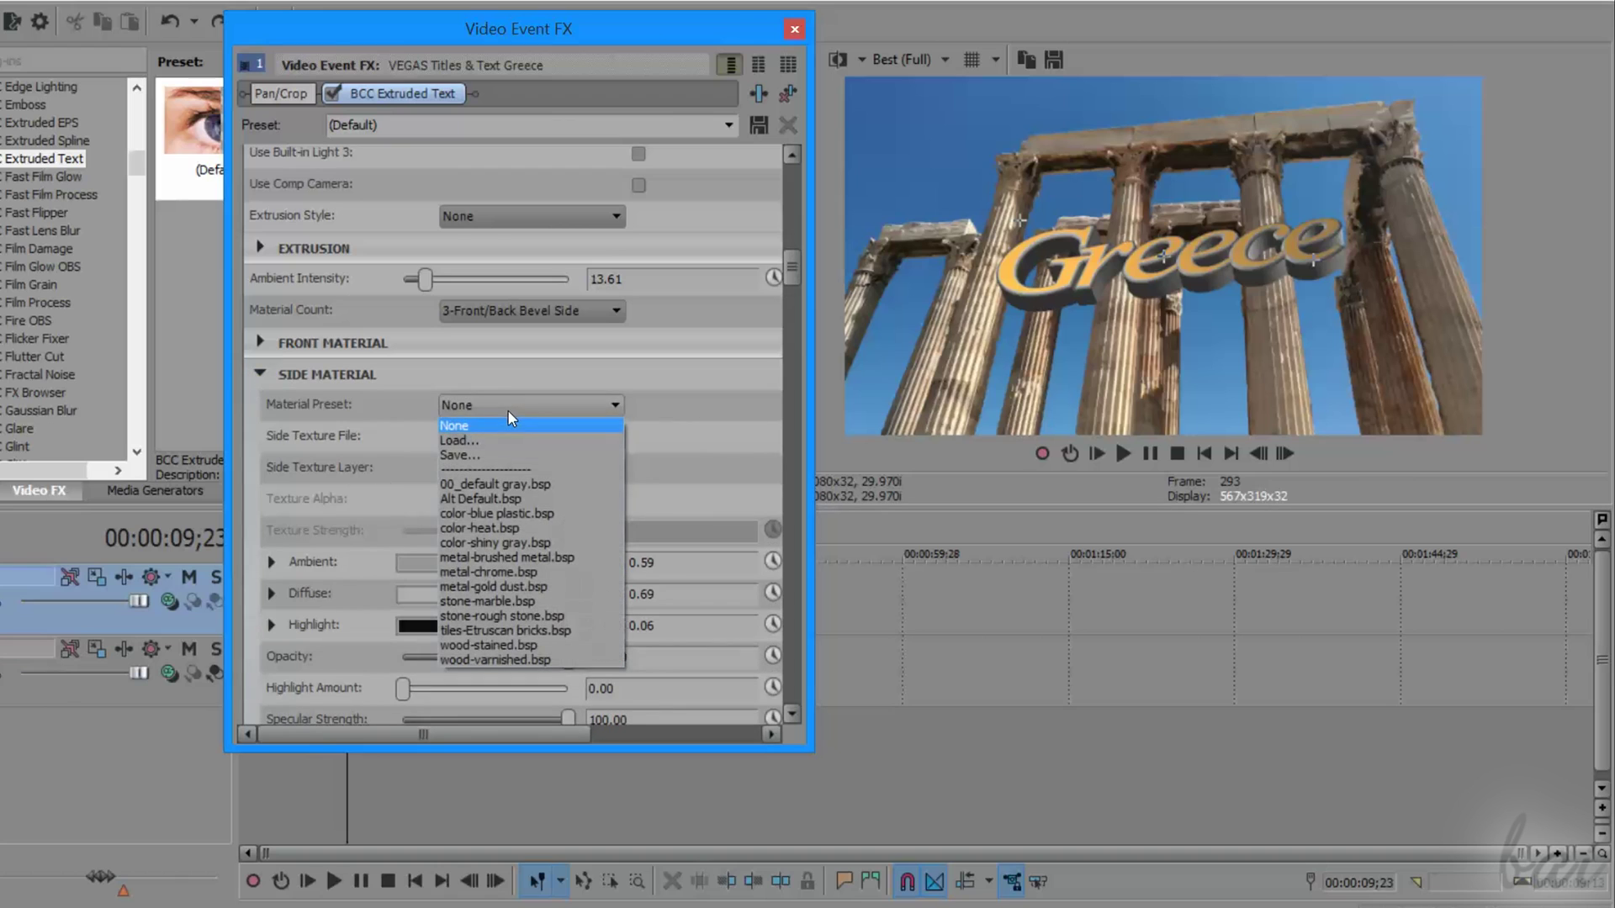
{"action": "left_click", "coordinate": [525, 513]}
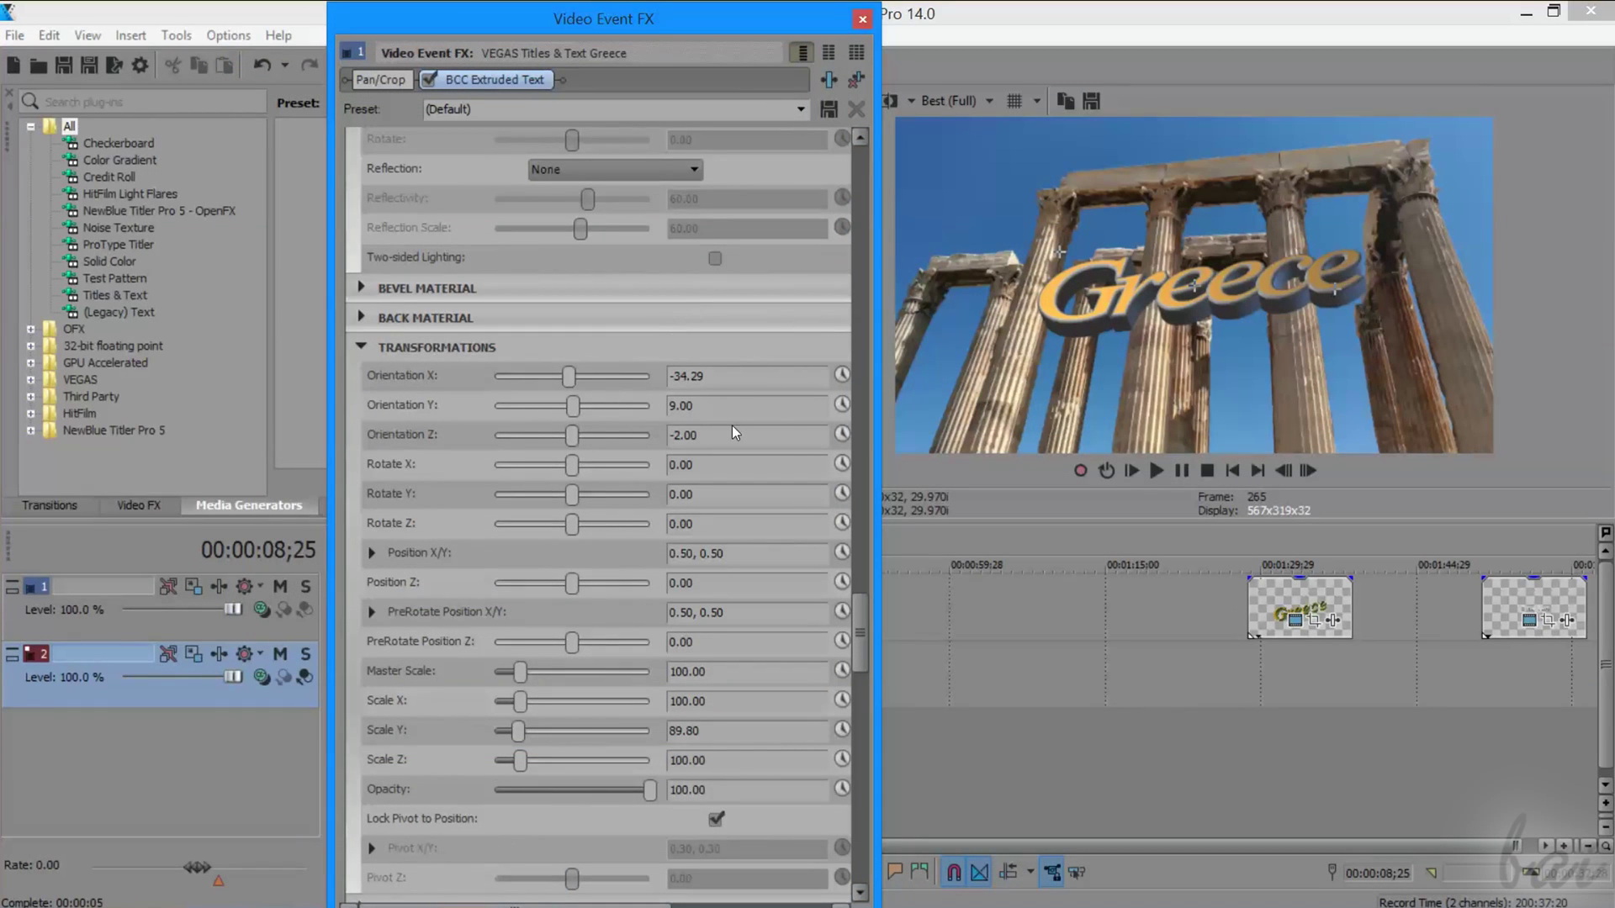
Animate Orientation Z so the title rotates to a higher value at the end of the effect's timeline
{"action": "left_click", "coordinate": [842, 435]}
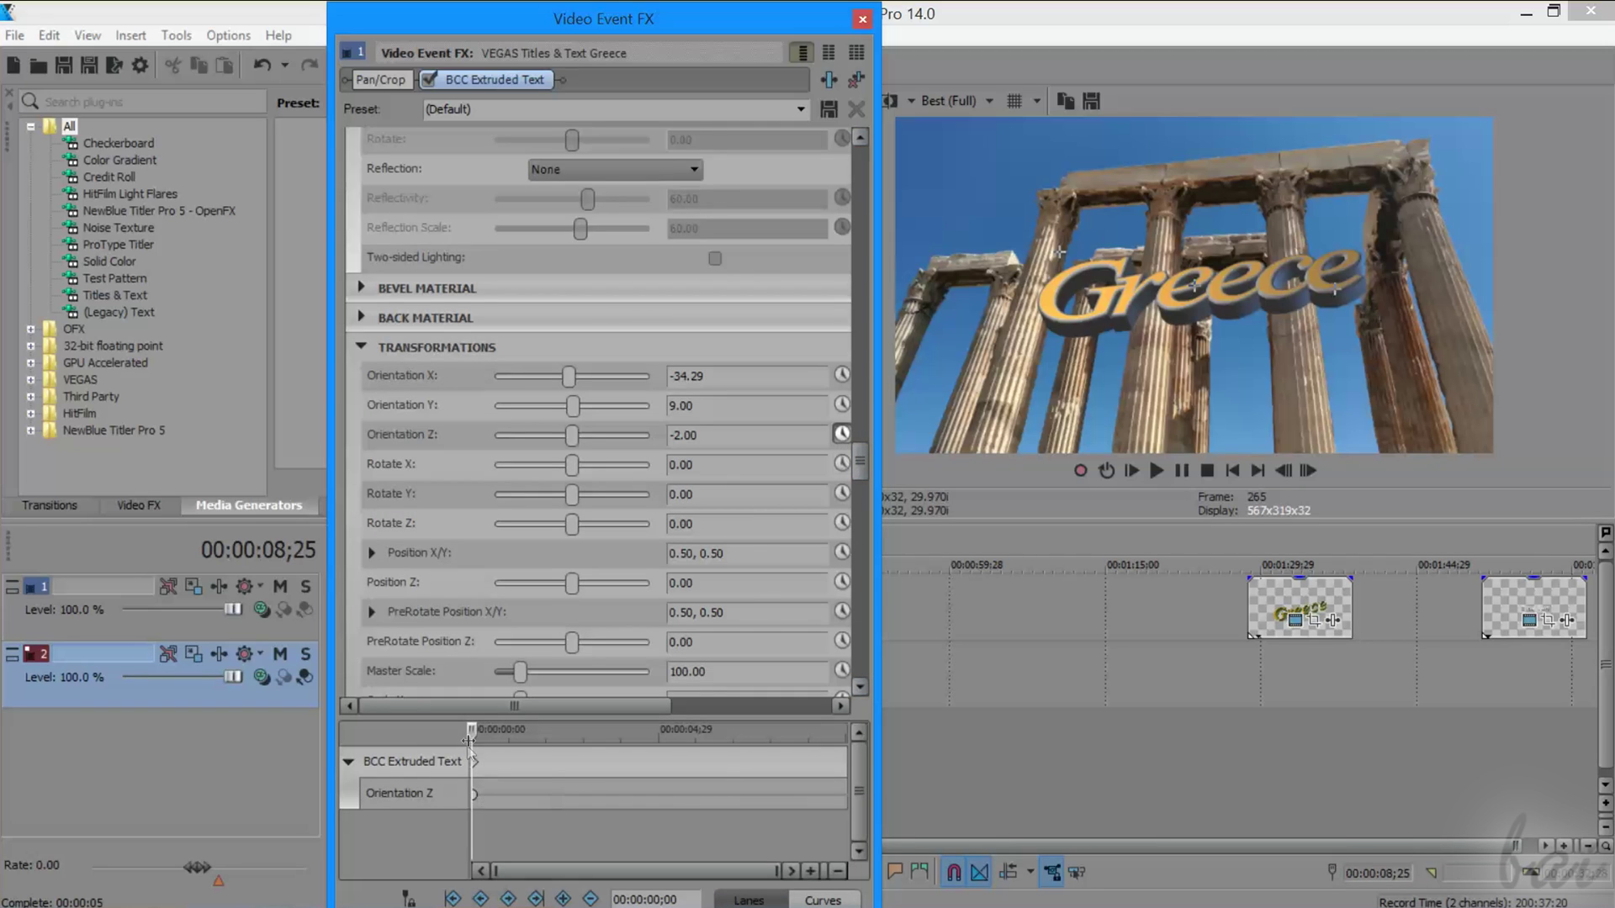
{"action": "left_click_drag", "start_coordinate": [469, 740], "coordinate": [850, 730]}
{"action": "scroll", "coordinate": [573, 340], "scroll_direction": "down", "scroll_amount": 2}
{"action": "left_click_drag", "start_coordinate": [573, 341], "coordinate": [611, 350]}
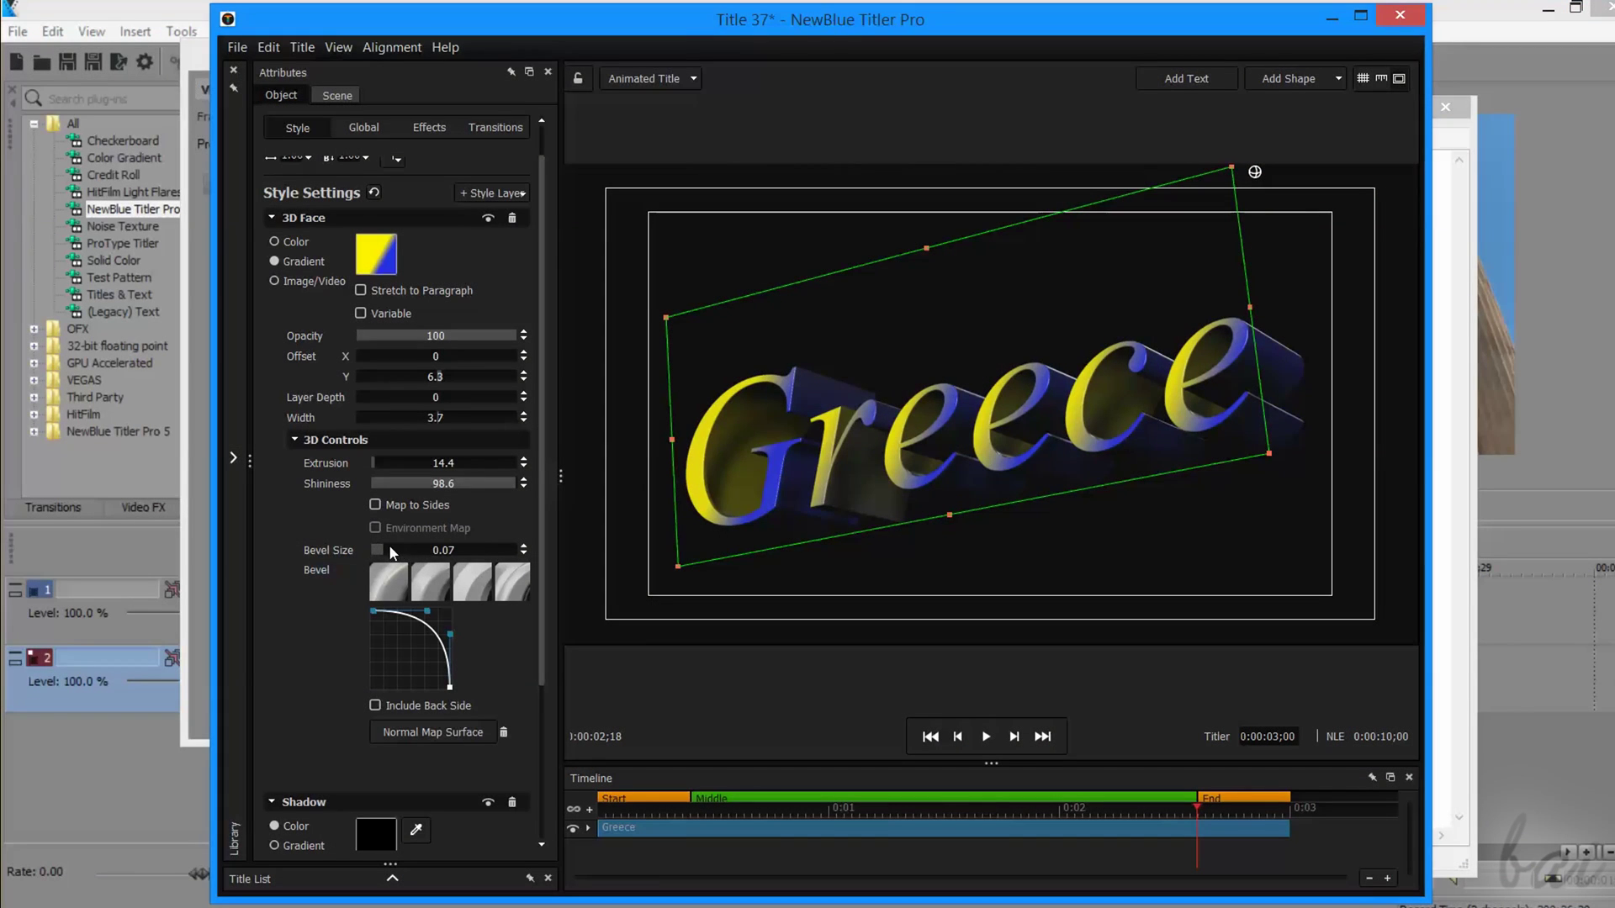
Add a NewBlue Titler Pro 5 - OpenFX title to track 1 above the start of the second clip
{"action": "mouse_move", "coordinate": [391, 553]}
{"action": "left_mouse_down"}
{"action": "mouse_move", "coordinate": [478, 544]}
{"action": "mouse_move", "coordinate": [410, 542]}
{"action": "left_mouse_up"}
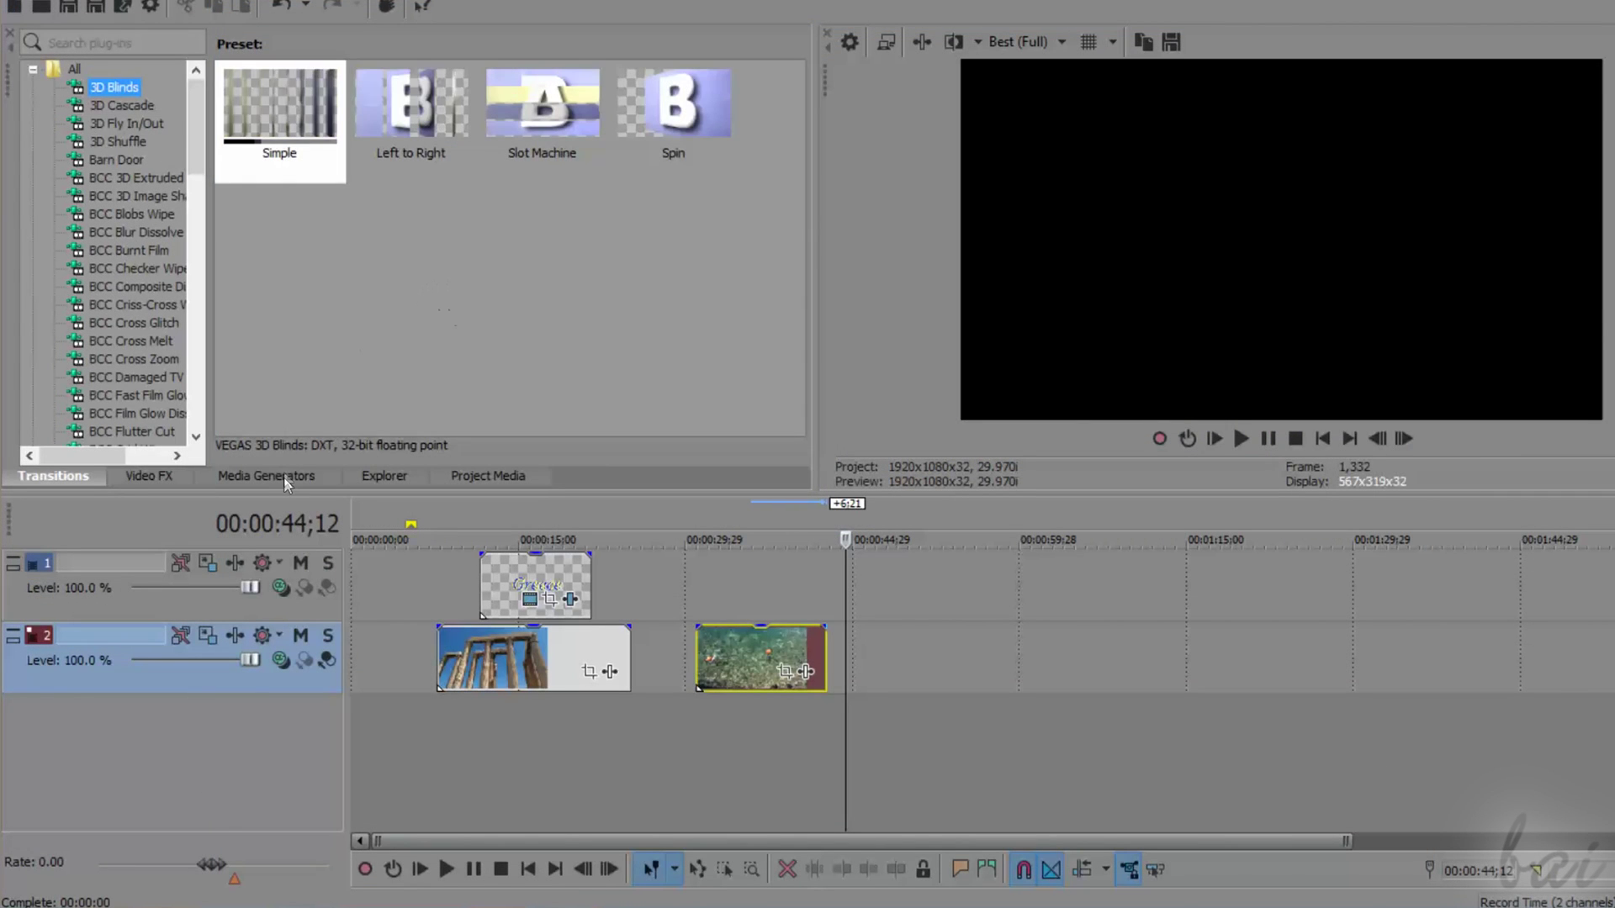
{"action": "left_click", "coordinate": [285, 477]}
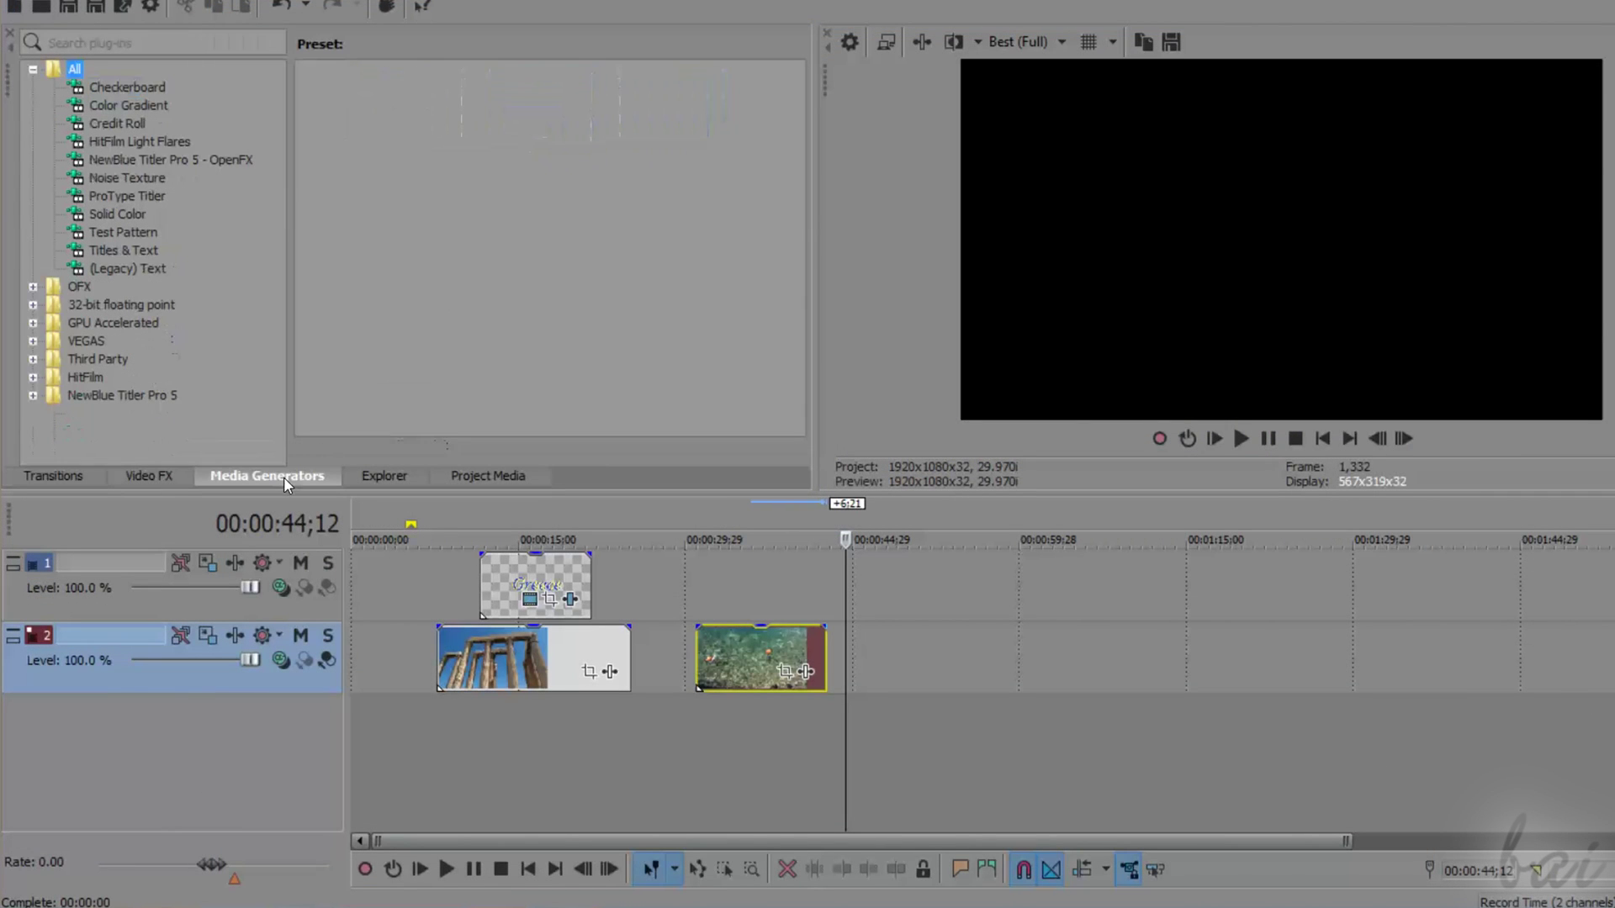
{"action": "left_click", "coordinate": [171, 159]}
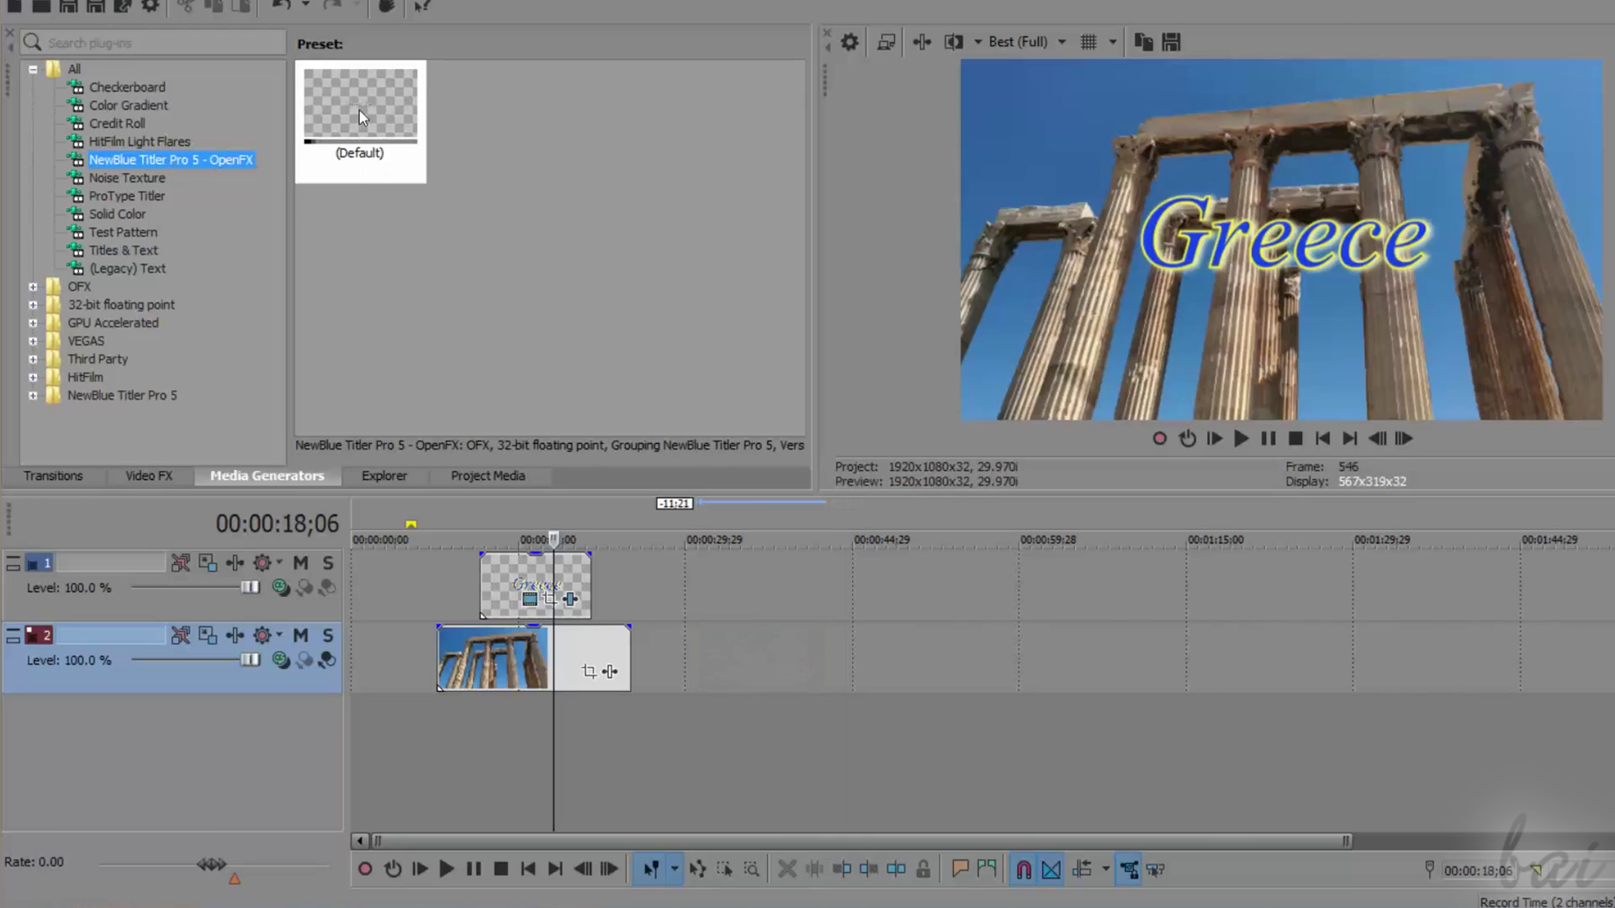
{"action": "left_click_drag", "start_coordinate": [361, 110], "coordinate": [688, 579]}
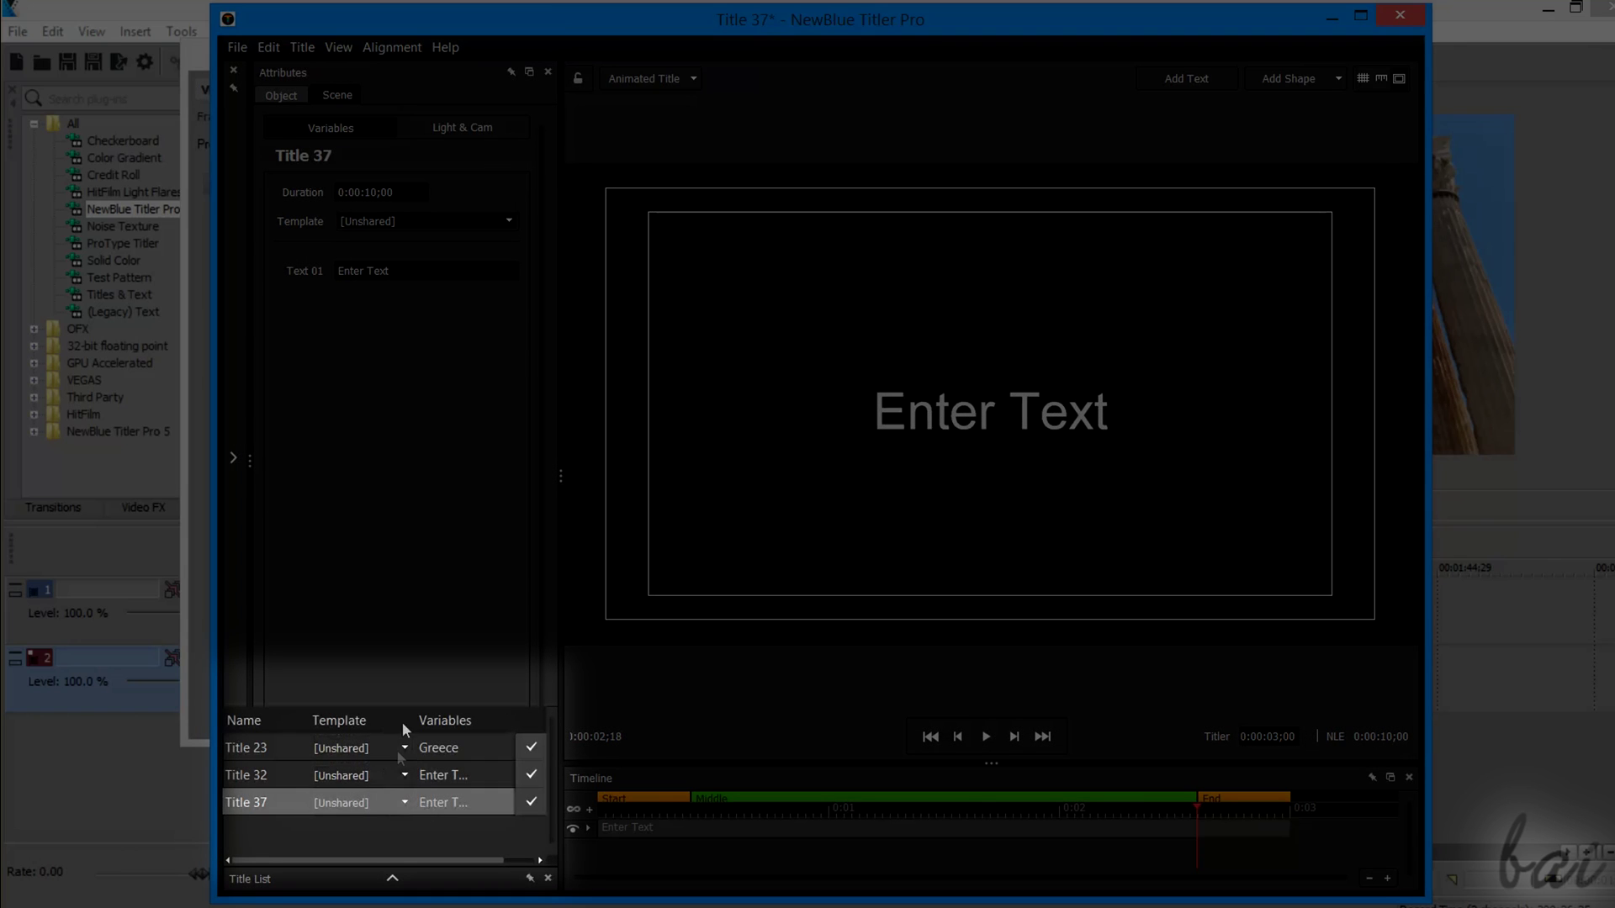
Collapse the title list, replace the placeholder text with Greece and centre it in the frame
{"action": "left_click", "coordinate": [392, 880]}
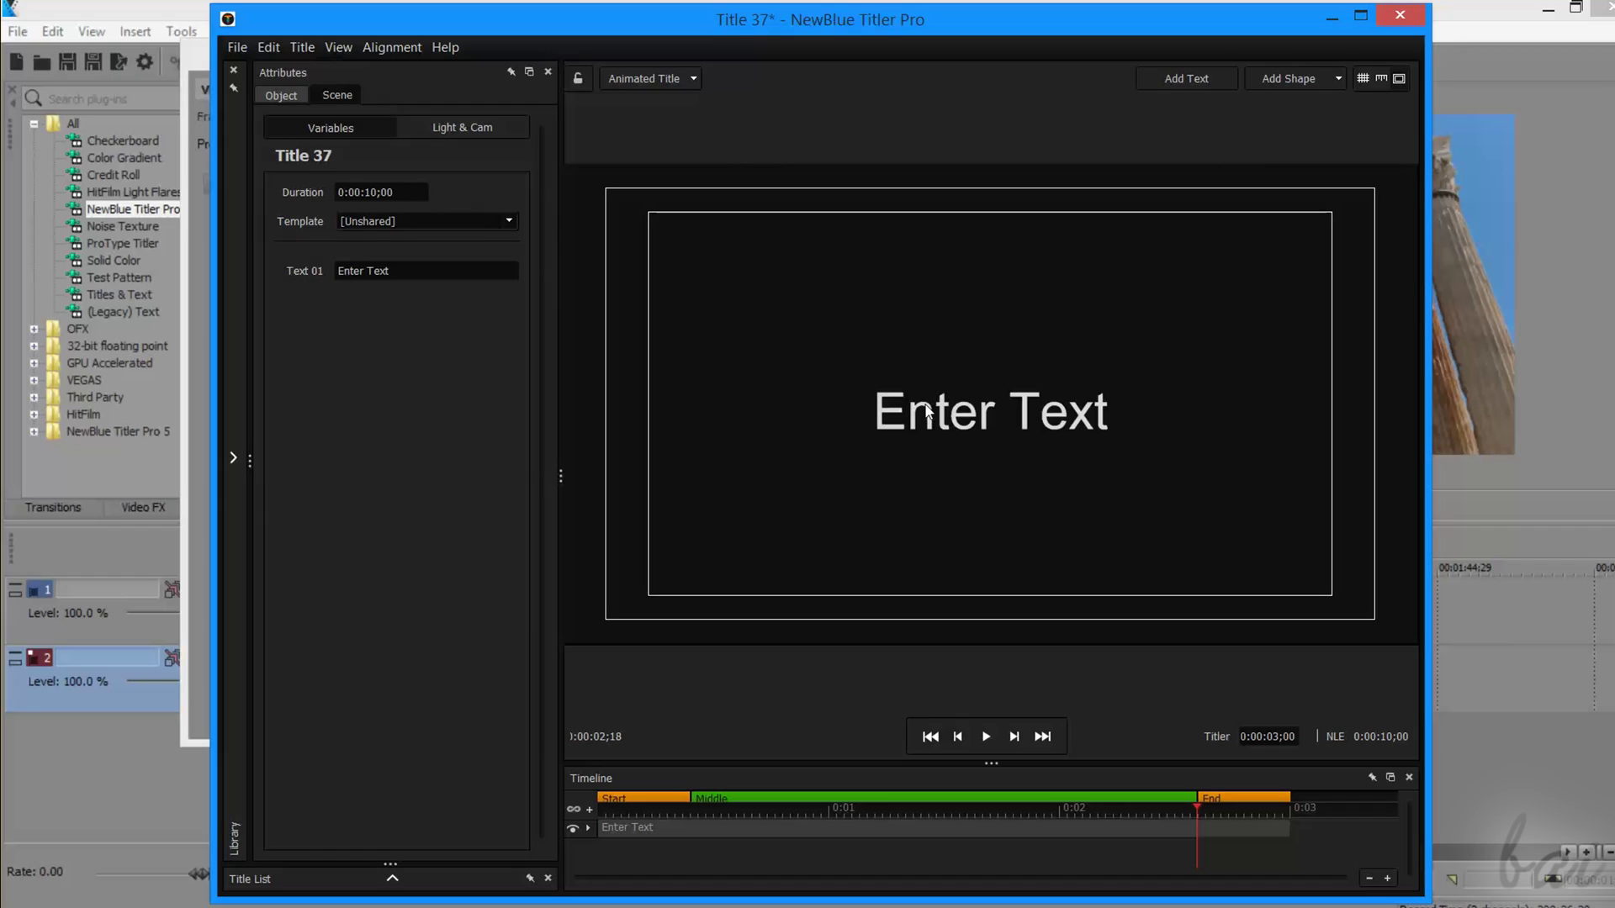
{"action": "left_click", "coordinate": [898, 411]}
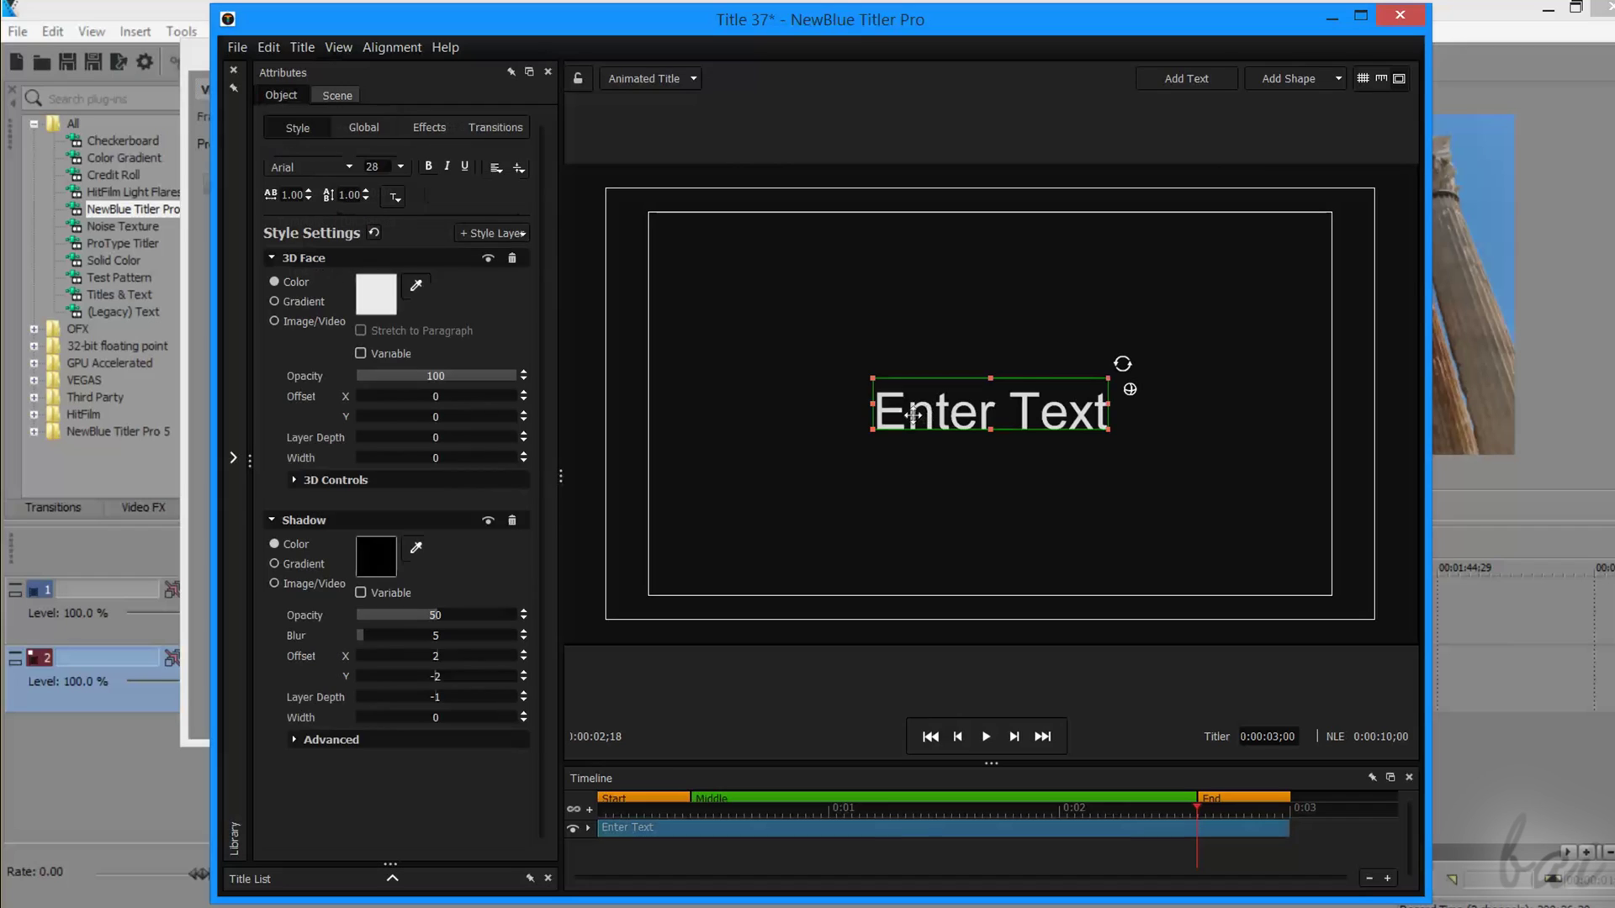
{"action": "double_click", "coordinate": [899, 411]}
{"action": "type", "text": "Greece"}
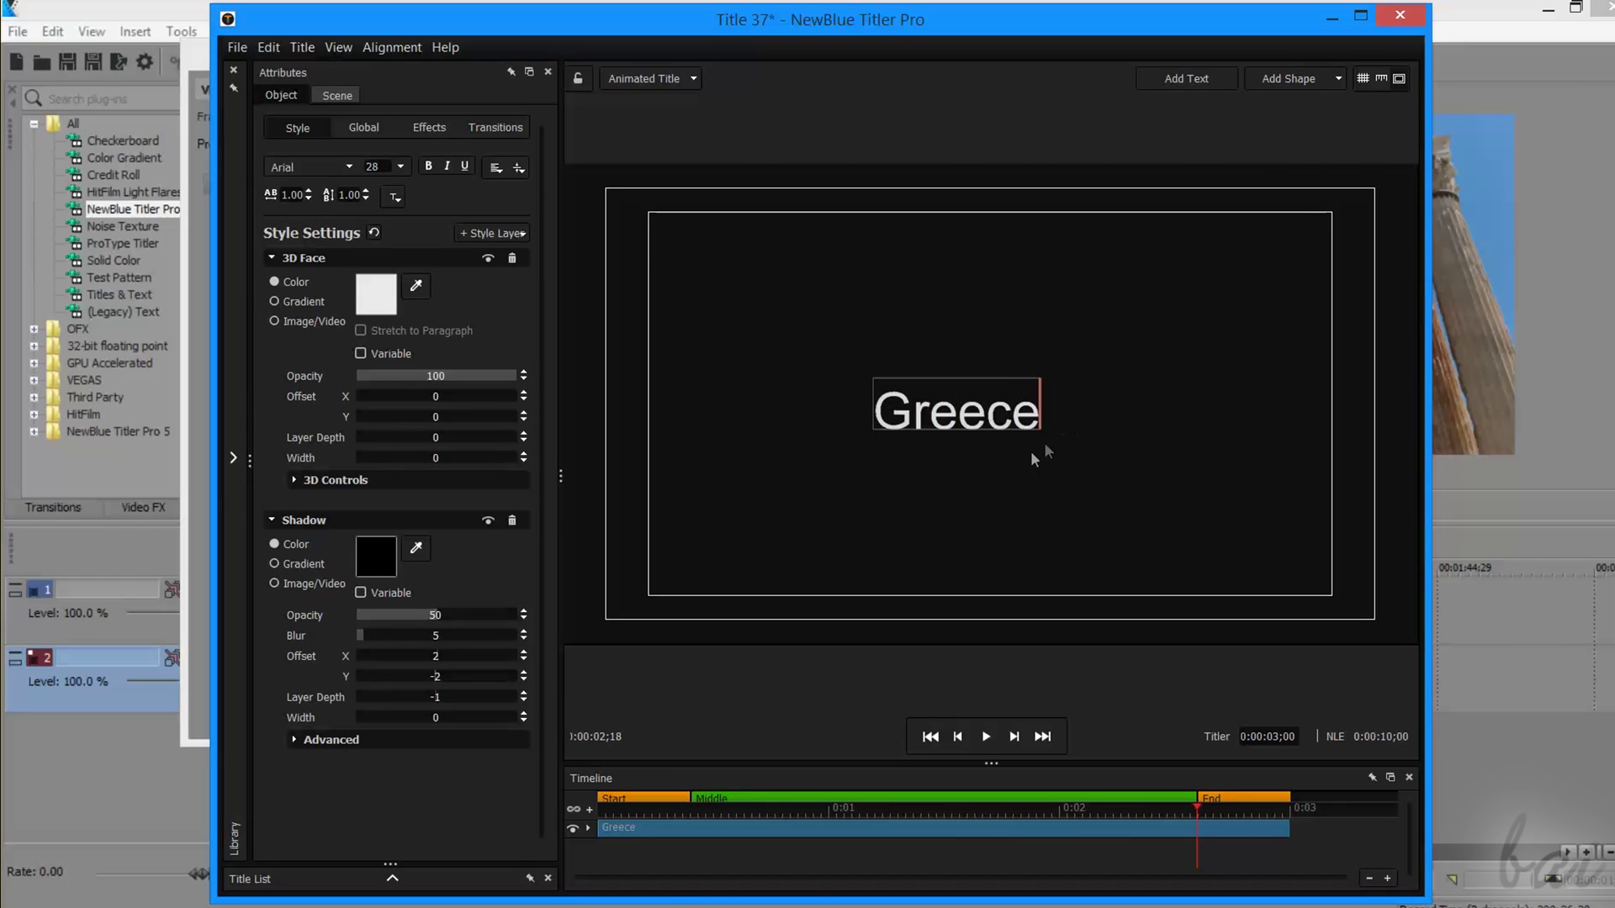
{"action": "key", "text": "Escape"}
{"action": "left_click_drag", "start_coordinate": [983, 407], "coordinate": [1044, 403]}
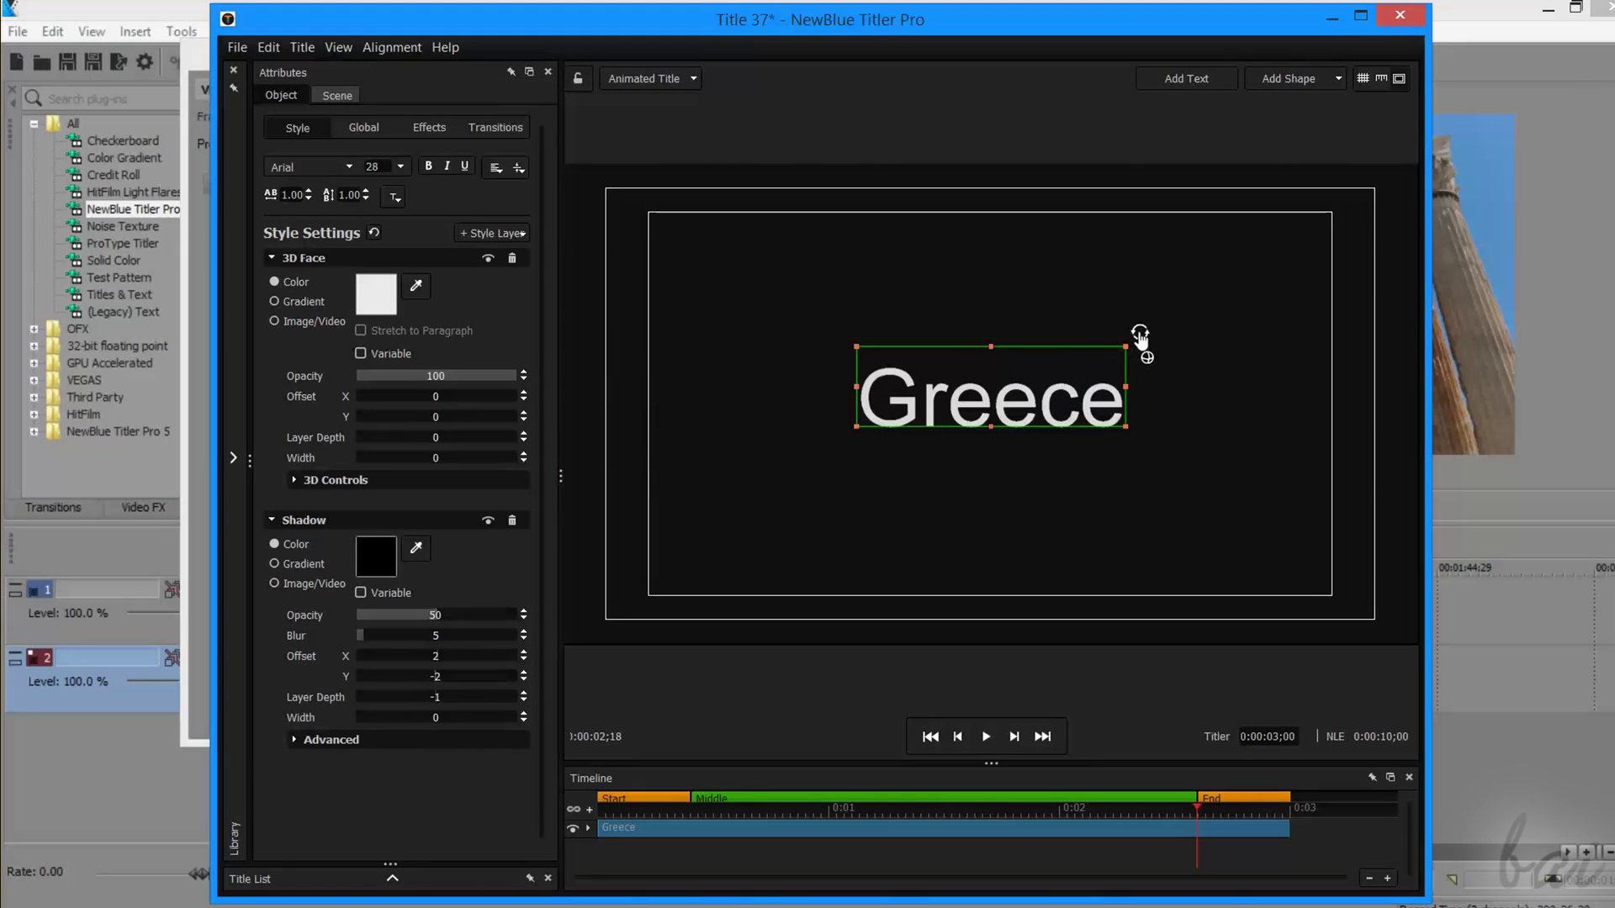
Rotate the Greece text counterclockwise, tilt it in 3D and enlarge it to span most of the frame
{"action": "left_click_drag", "start_coordinate": [1110, 318], "coordinate": [961, 242]}
{"action": "left_click_drag", "start_coordinate": [1061, 296], "coordinate": [1131, 331]}
{"action": "left_click", "coordinate": [1144, 347]}
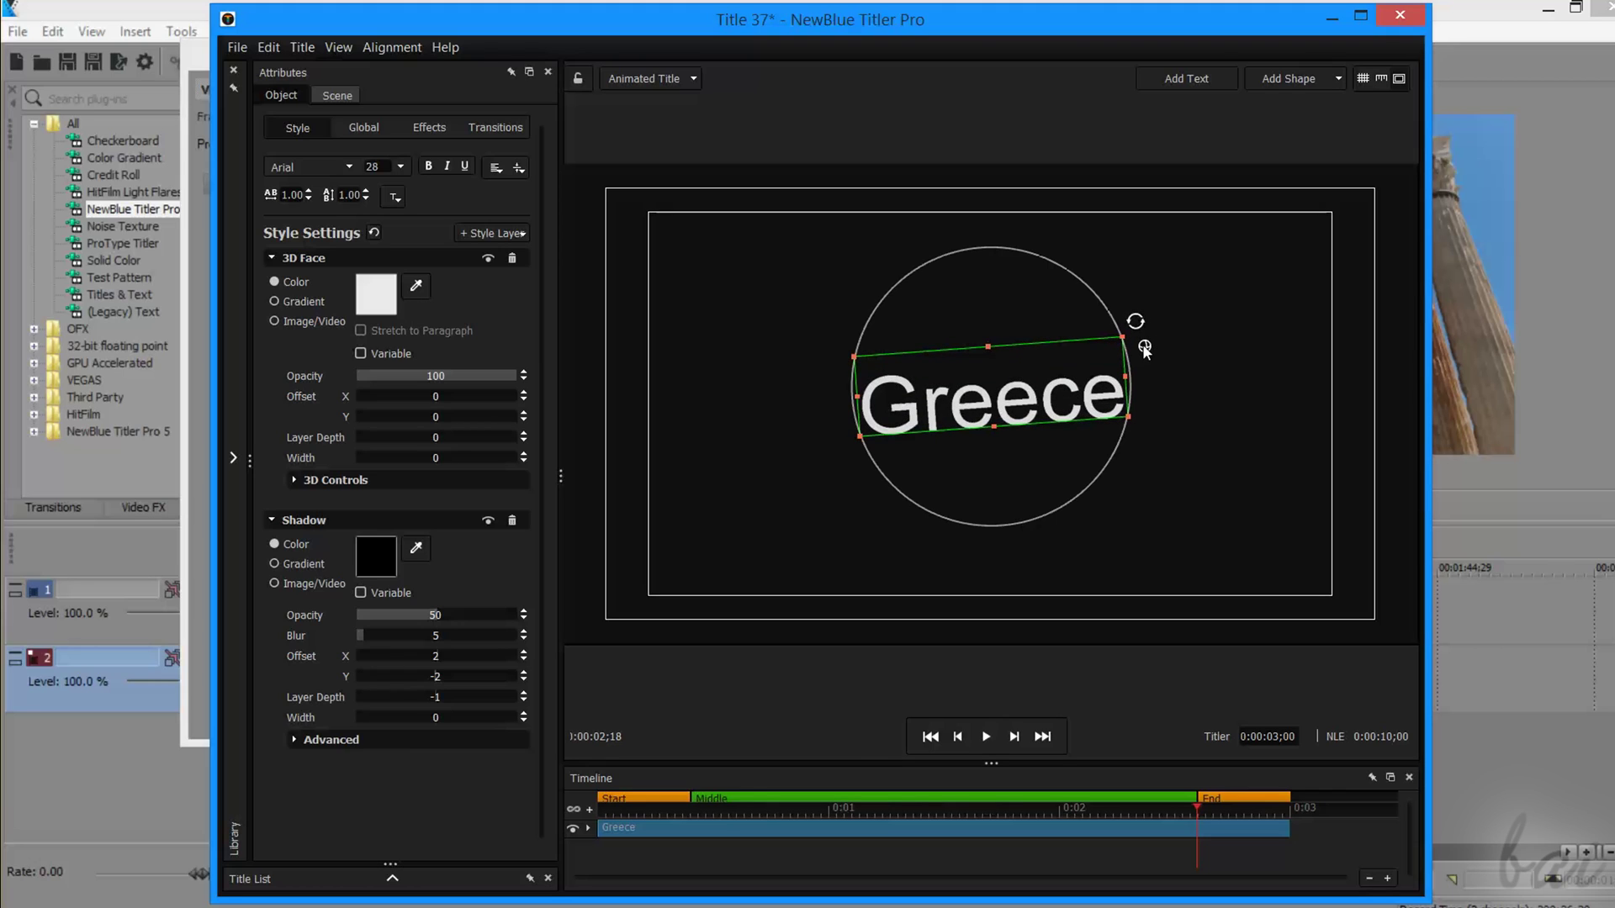
{"action": "left_click_drag", "start_coordinate": [1129, 371], "coordinate": [1074, 347]}
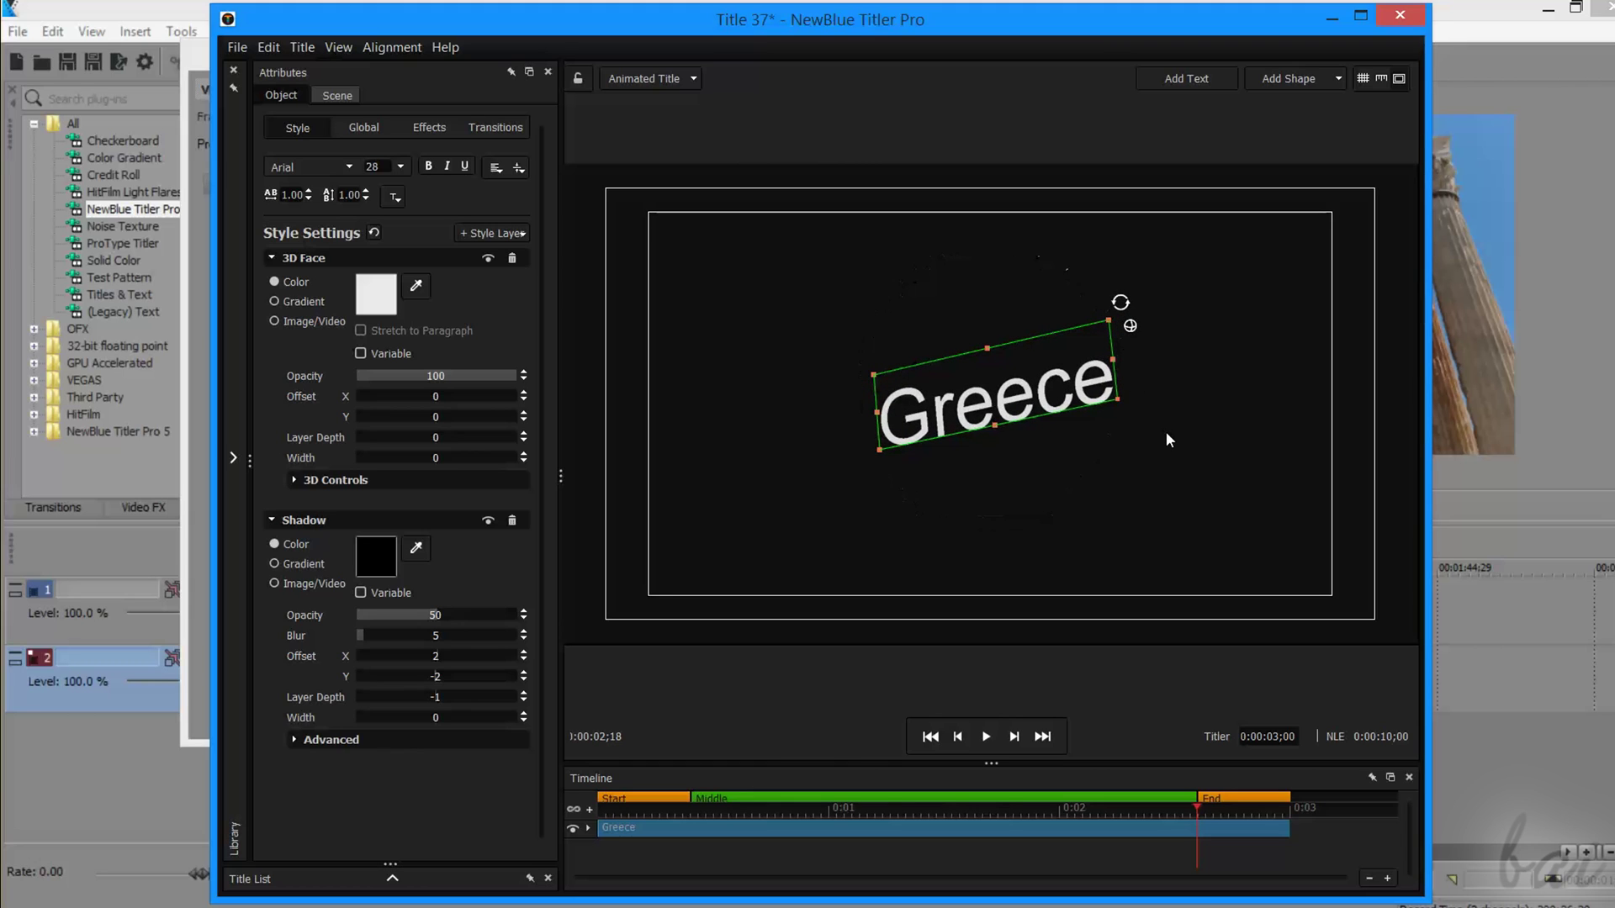
{"action": "scroll", "coordinate": [996, 393], "scroll_direction": "up", "scroll_amount": 5}
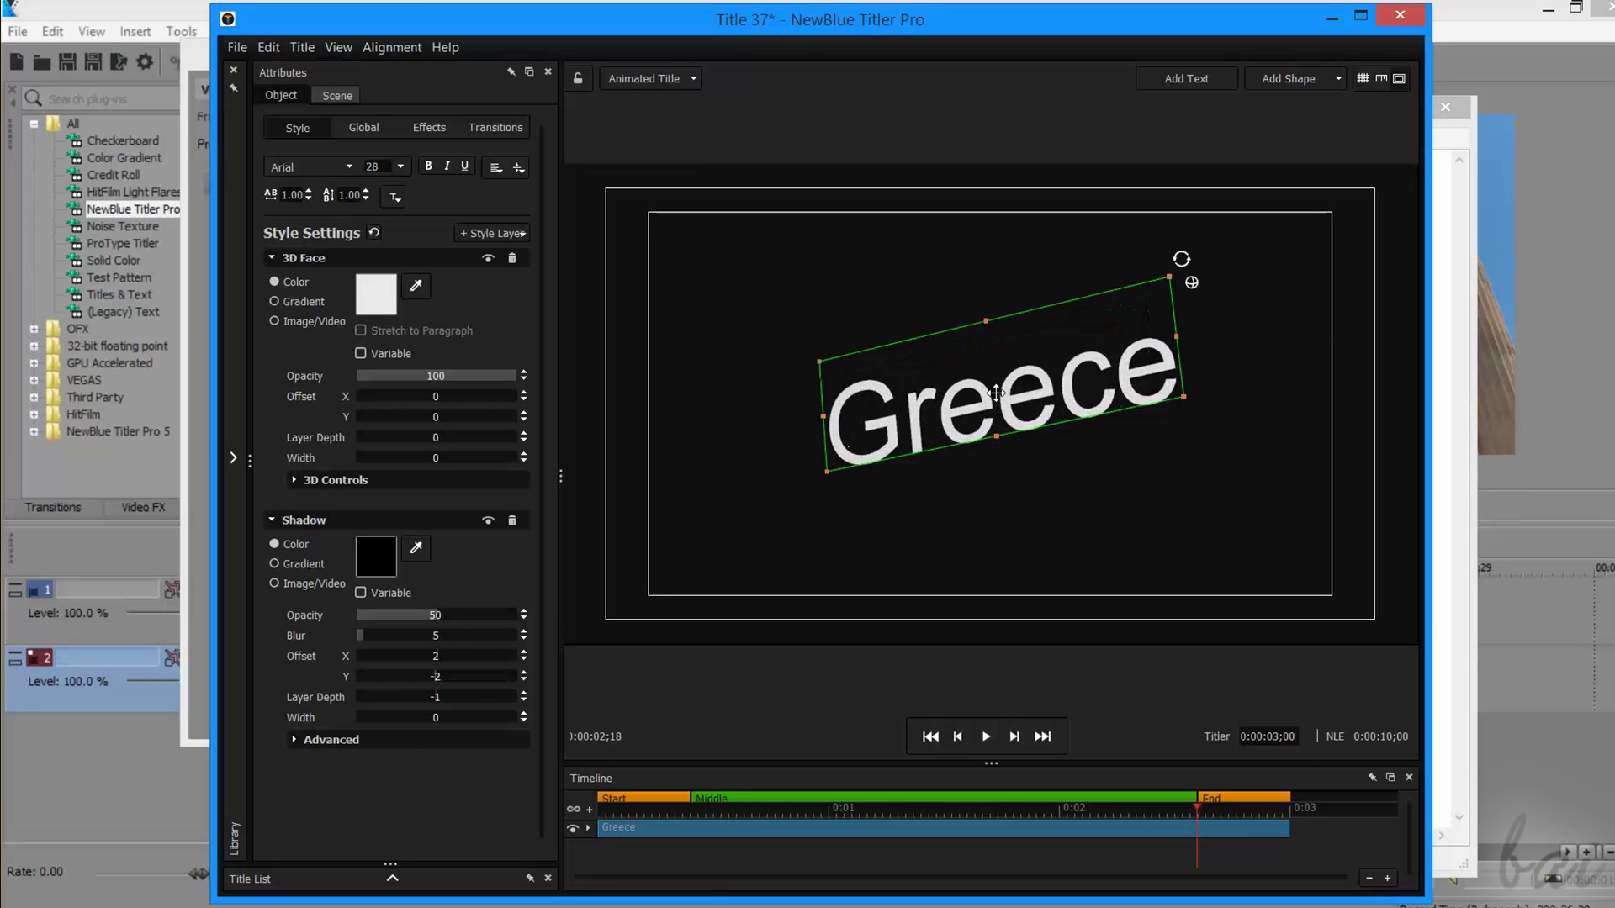
{"action": "scroll", "coordinate": [996, 393], "scroll_direction": "up", "scroll_amount": 5}
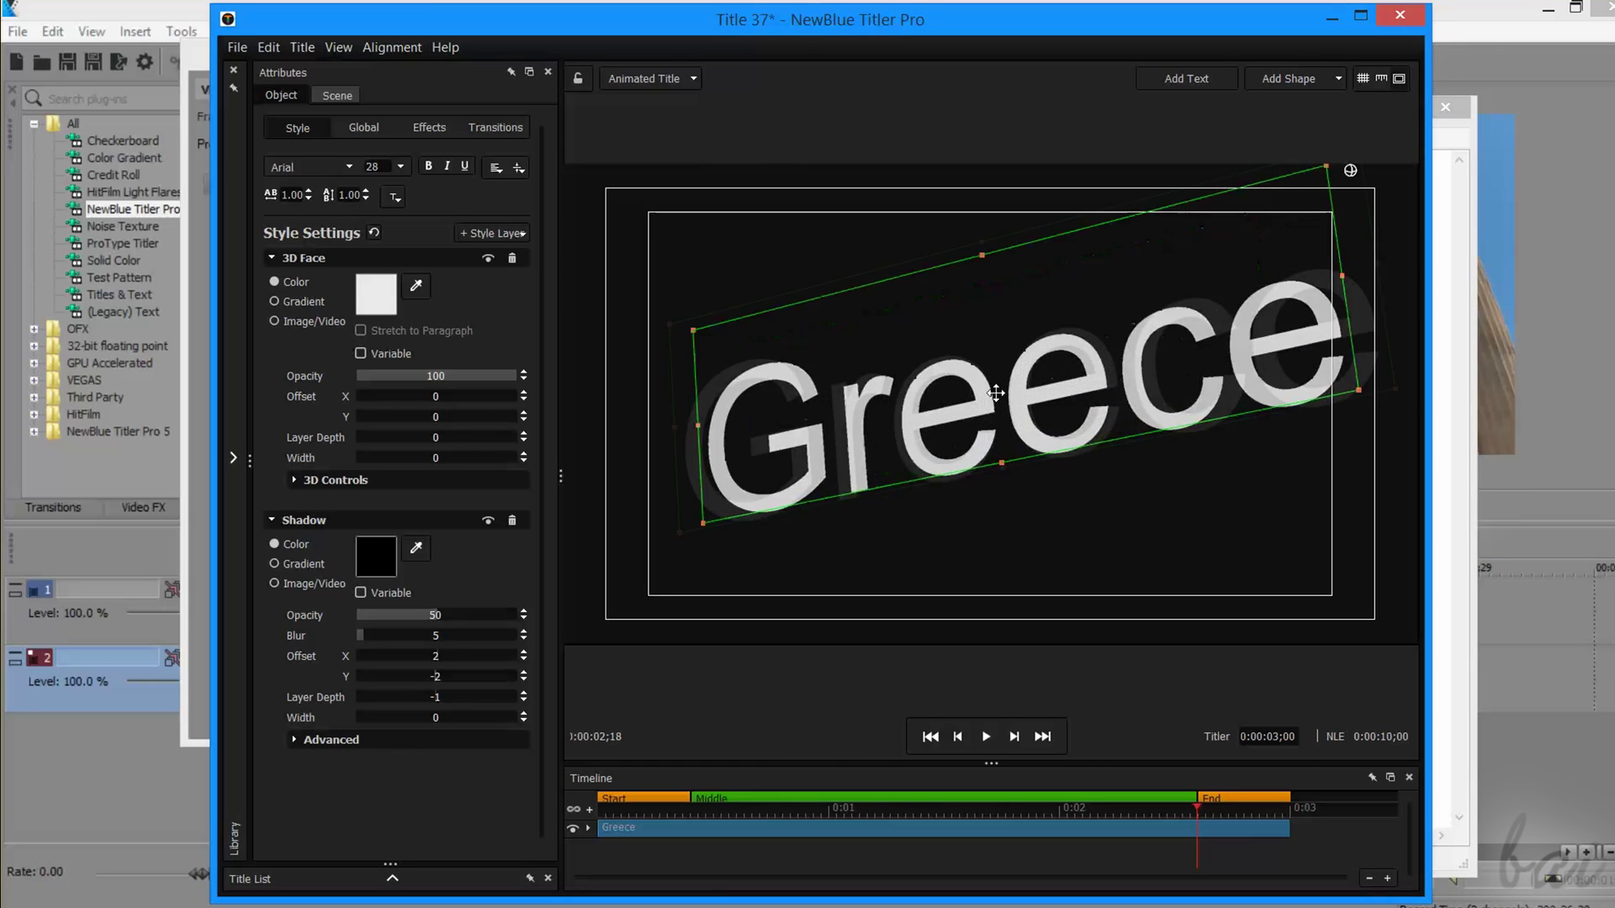
Scale the Greece text down to fit within the inner safe area and set its font to Vijaya
{"action": "scroll", "coordinate": [996, 393], "scroll_direction": "down", "scroll_amount": 4}
{"action": "scroll", "coordinate": [996, 392], "scroll_direction": "up", "scroll_amount": 1}
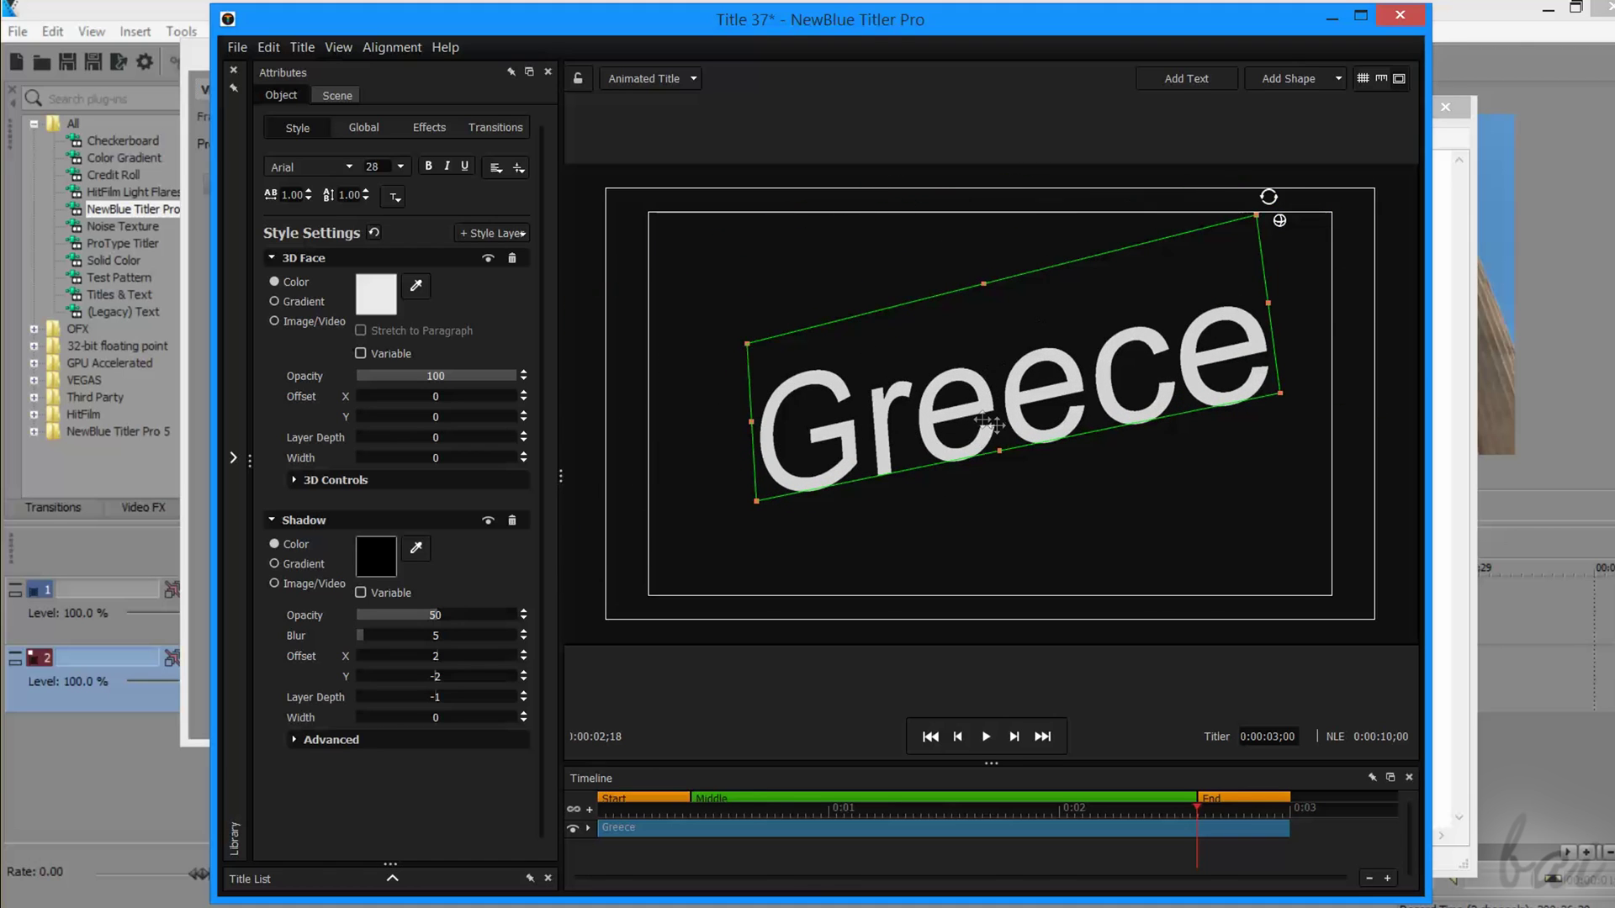
{"action": "left_click", "coordinate": [301, 166]}
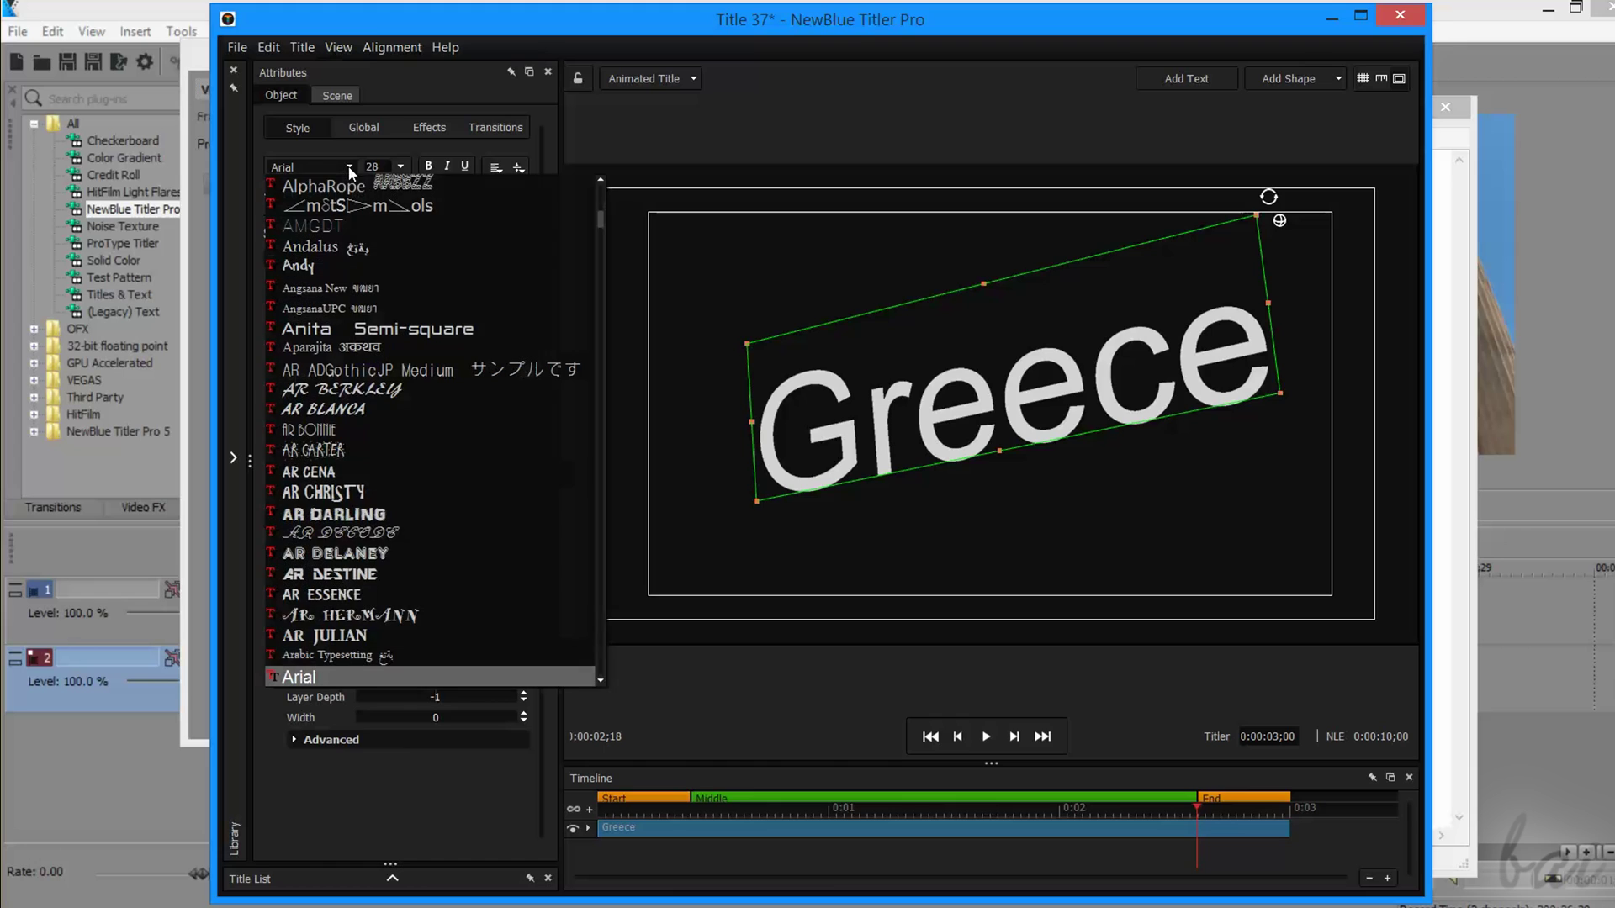
{"action": "left_click_drag", "start_coordinate": [601, 220], "coordinate": [600, 589]}
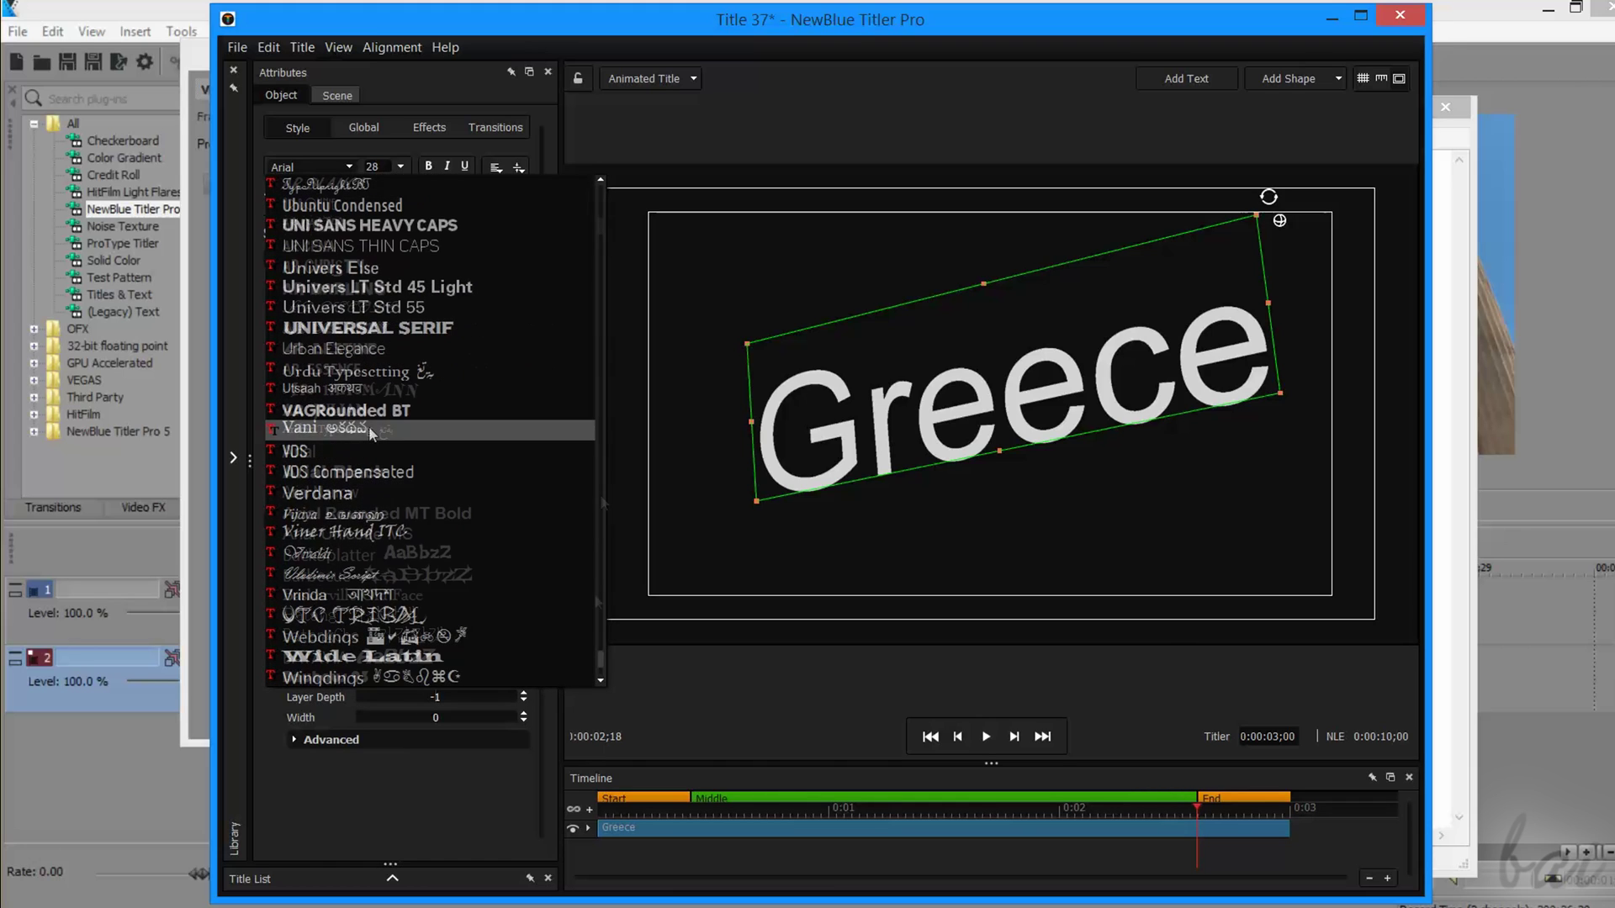
{"action": "left_click", "coordinate": [371, 509]}
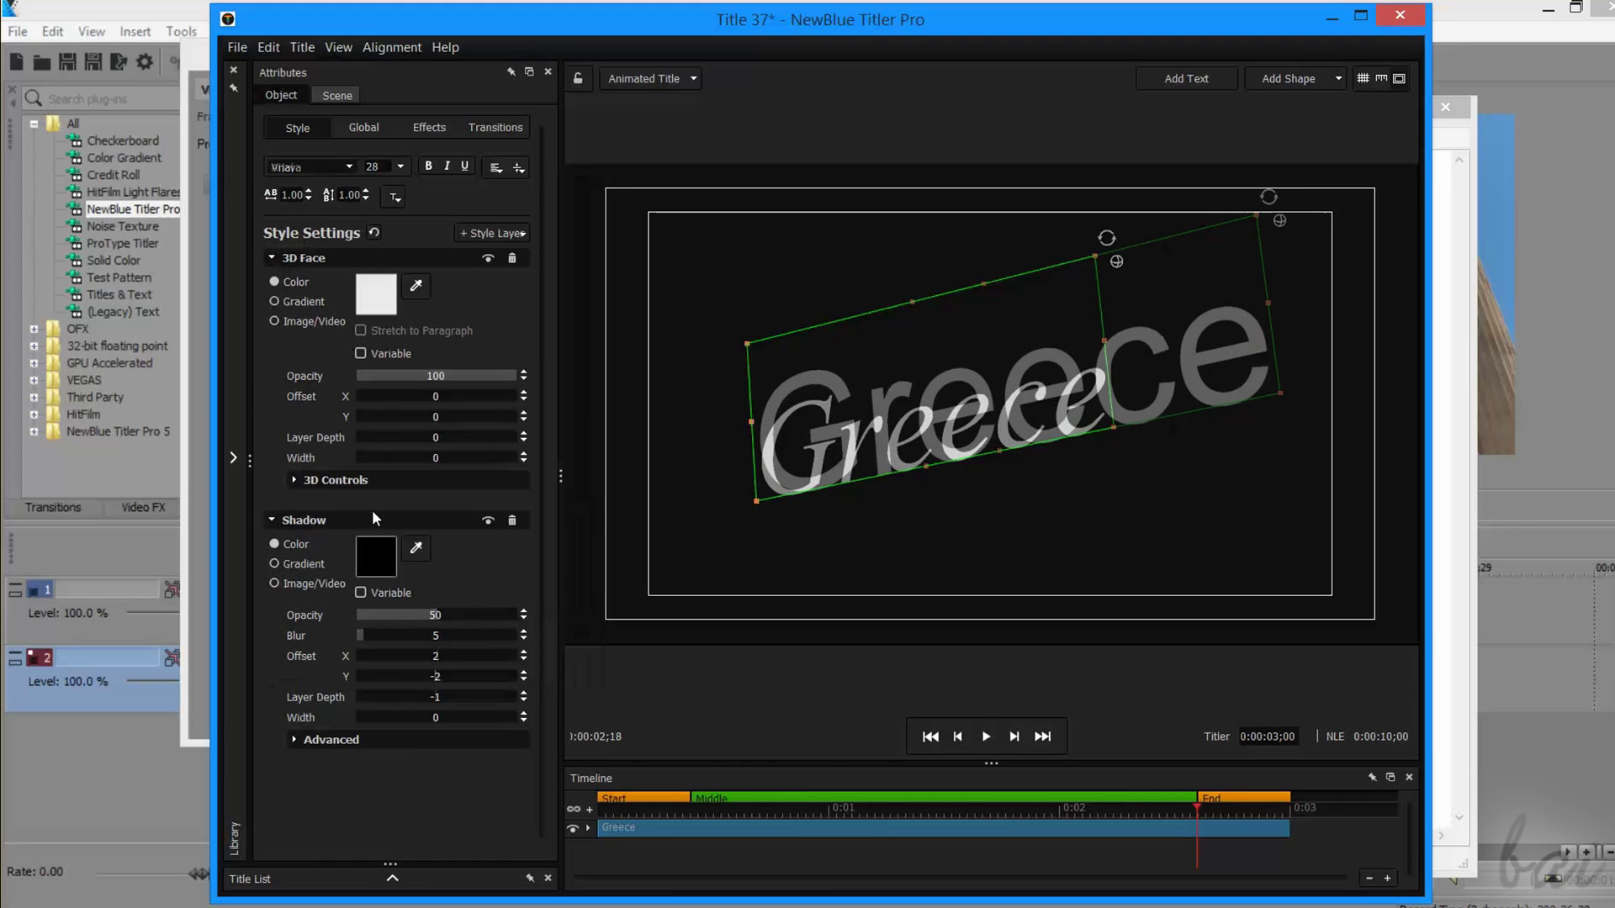
Try another font size and different character spacing on the Greece text, and restore both settings
{"action": "left_click", "coordinate": [400, 166]}
{"action": "left_click", "coordinate": [381, 292]}
{"action": "key", "text": "ctrl+z"}
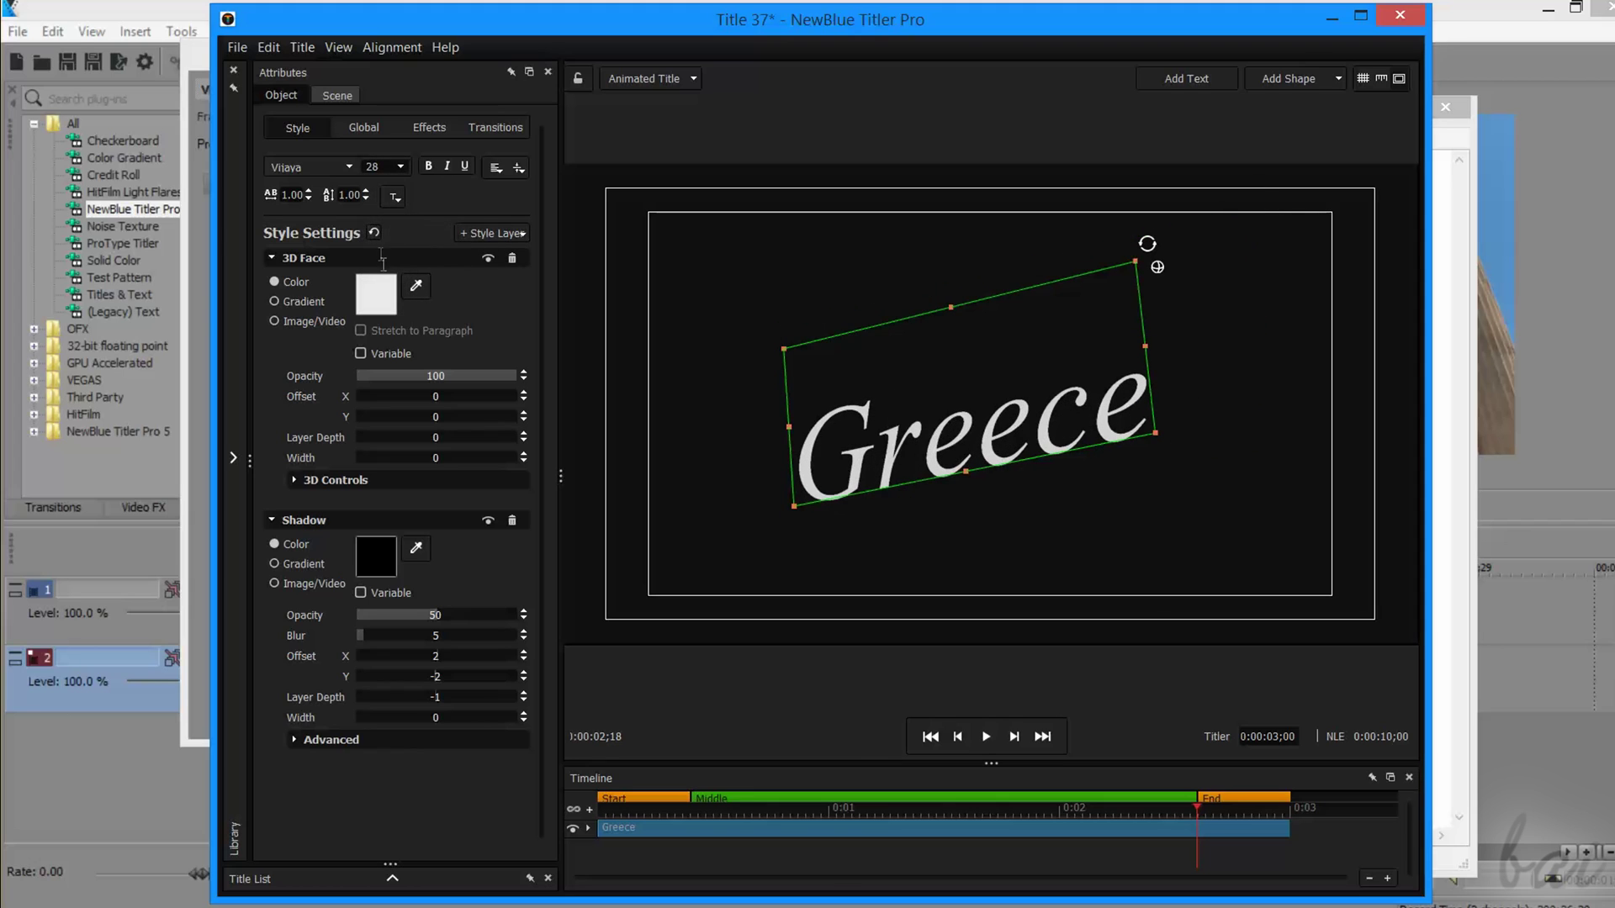
{"action": "left_click", "coordinate": [308, 191]}
{"action": "left_click", "coordinate": [310, 190]}
{"action": "left_click", "coordinate": [310, 190]}
{"action": "left_click", "coordinate": [310, 198]}
{"action": "left_click", "coordinate": [310, 198]}
{"action": "left_click", "coordinate": [309, 198]}
{"action": "key", "text": "Tab"}
Try a solid red (EB281A) as the 3D Face colour of the text
{"action": "left_click", "coordinate": [383, 294]}
{"action": "left_click_drag", "start_coordinate": [511, 416], "coordinate": [457, 475]}
{"action": "left_click", "coordinate": [498, 403]}
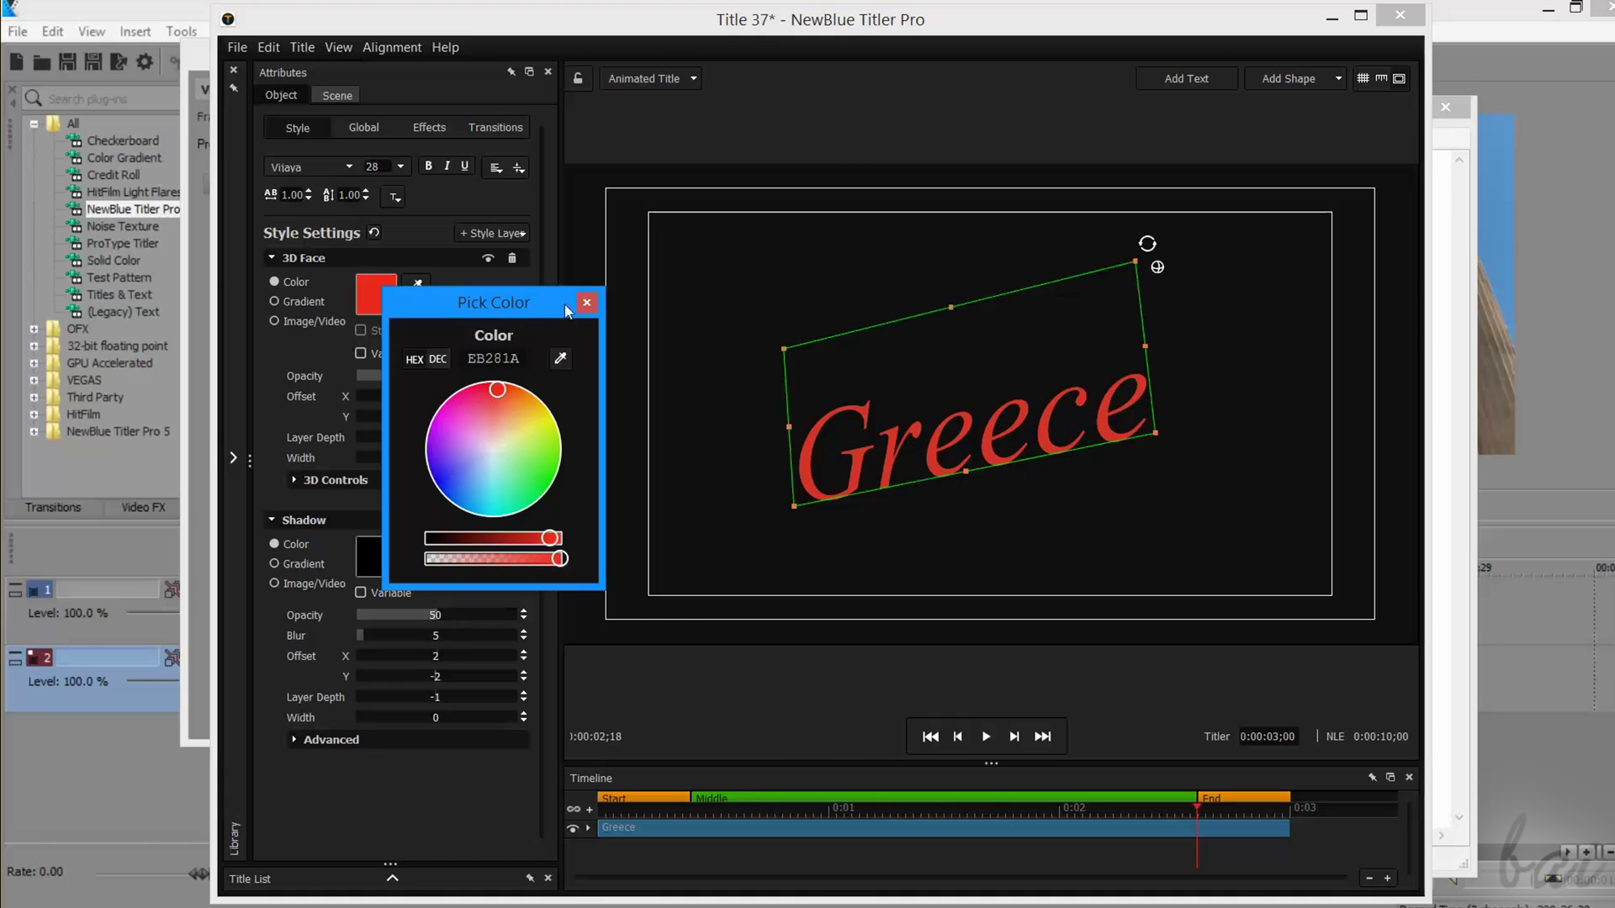
{"action": "left_click", "coordinate": [300, 286]}
Fill the 3D Face with a two-colour linear gradient running diagonally from yellow to blue
{"action": "left_click", "coordinate": [274, 302]}
{"action": "left_click", "coordinate": [374, 306]}
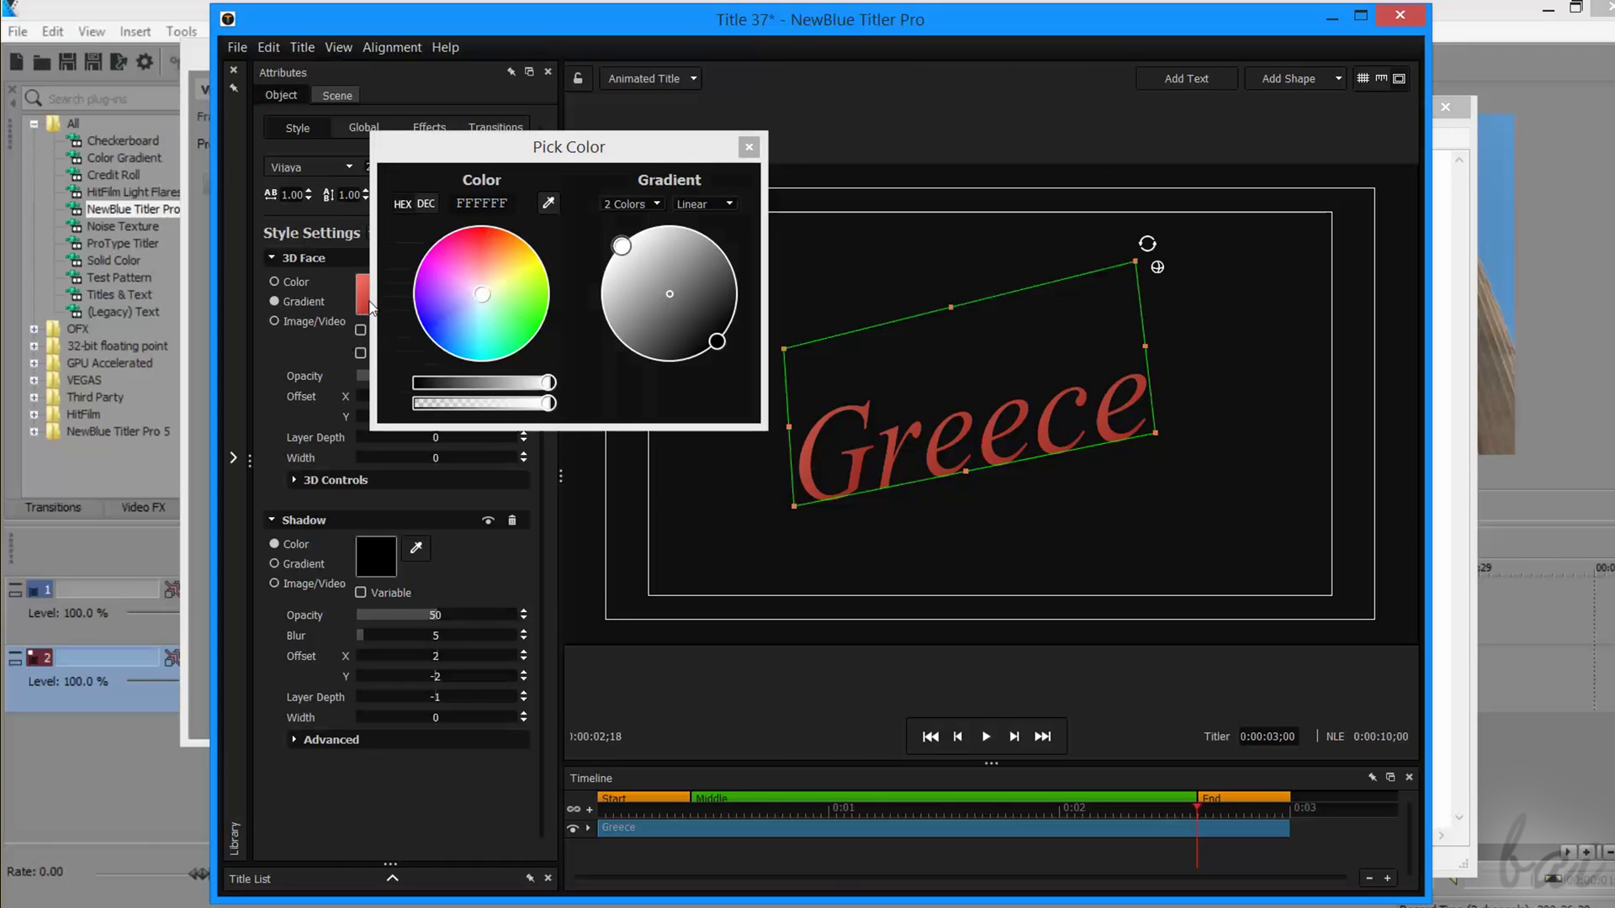
{"action": "left_click_drag", "start_coordinate": [525, 310], "coordinate": [533, 311]}
{"action": "left_click", "coordinate": [717, 341]}
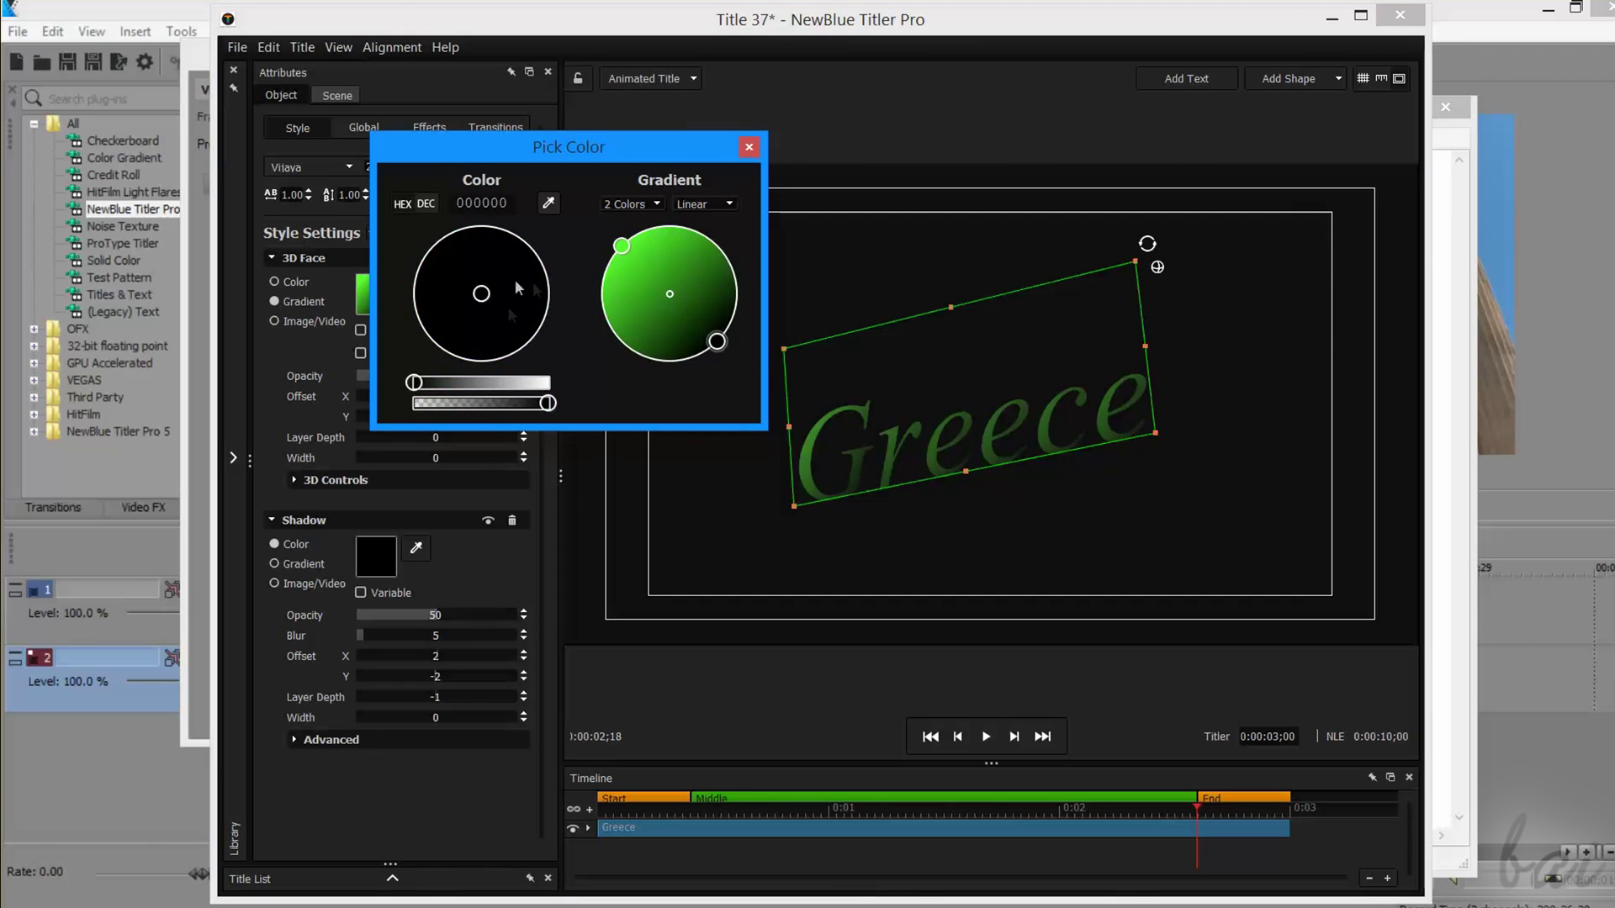
{"action": "left_click", "coordinate": [537, 383]}
{"action": "left_click", "coordinate": [472, 245]}
{"action": "left_click_drag", "start_coordinate": [622, 246], "coordinate": [645, 270]}
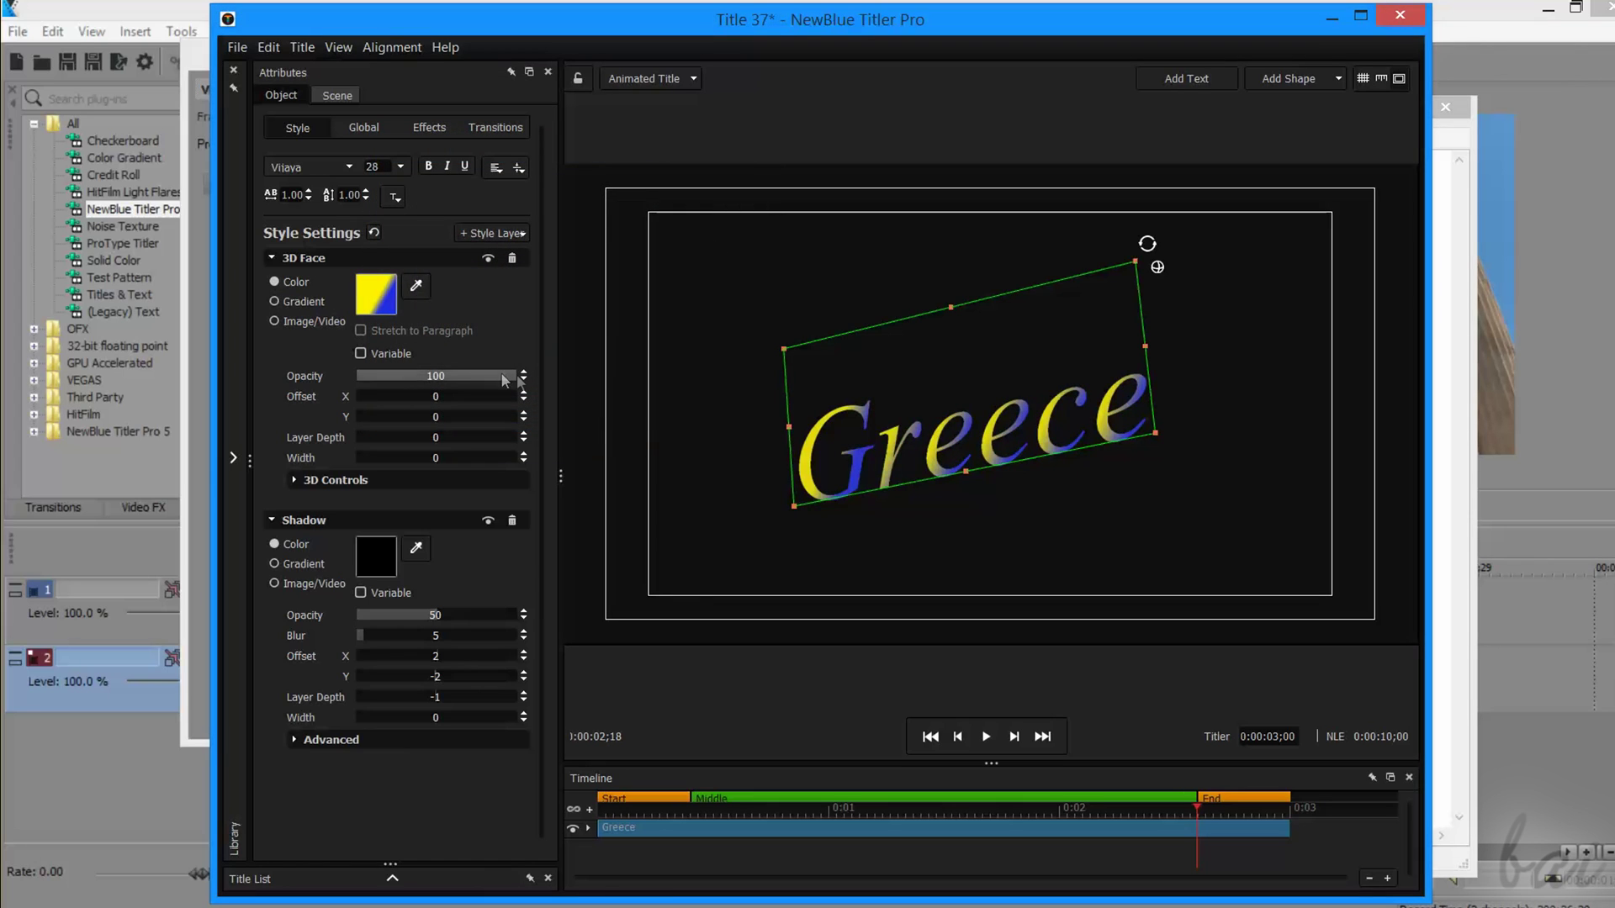
Set the 3D Face's Y offset to 6.3, width to 3.7, extrusion to 14.4 and shininess to about 98
{"action": "mouse_move", "coordinate": [520, 380]}
{"action": "left_mouse_down"}
{"action": "mouse_move", "coordinate": [352, 378]}
{"action": "mouse_move", "coordinate": [525, 379]}
{"action": "left_mouse_up"}
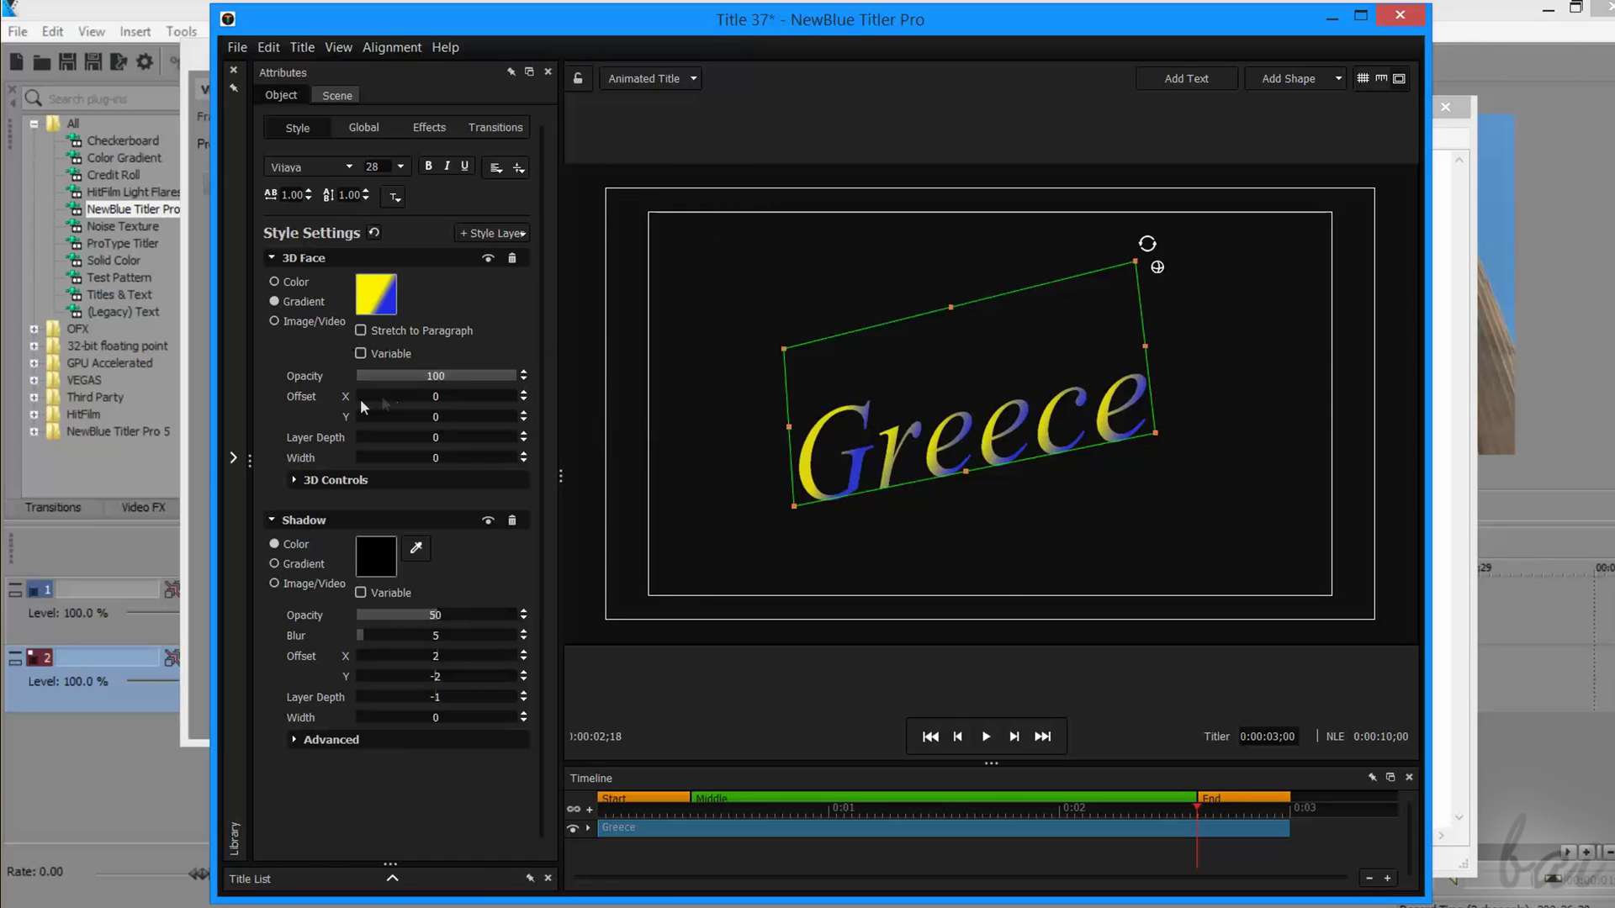
{"action": "left_click_drag", "start_coordinate": [360, 399], "coordinate": [388, 416]}
{"action": "left_click_drag", "start_coordinate": [362, 458], "coordinate": [612, 503]}
{"action": "left_click", "coordinate": [294, 481]}
{"action": "scroll", "coordinate": [295, 483], "scroll_direction": "down", "scroll_amount": 1}
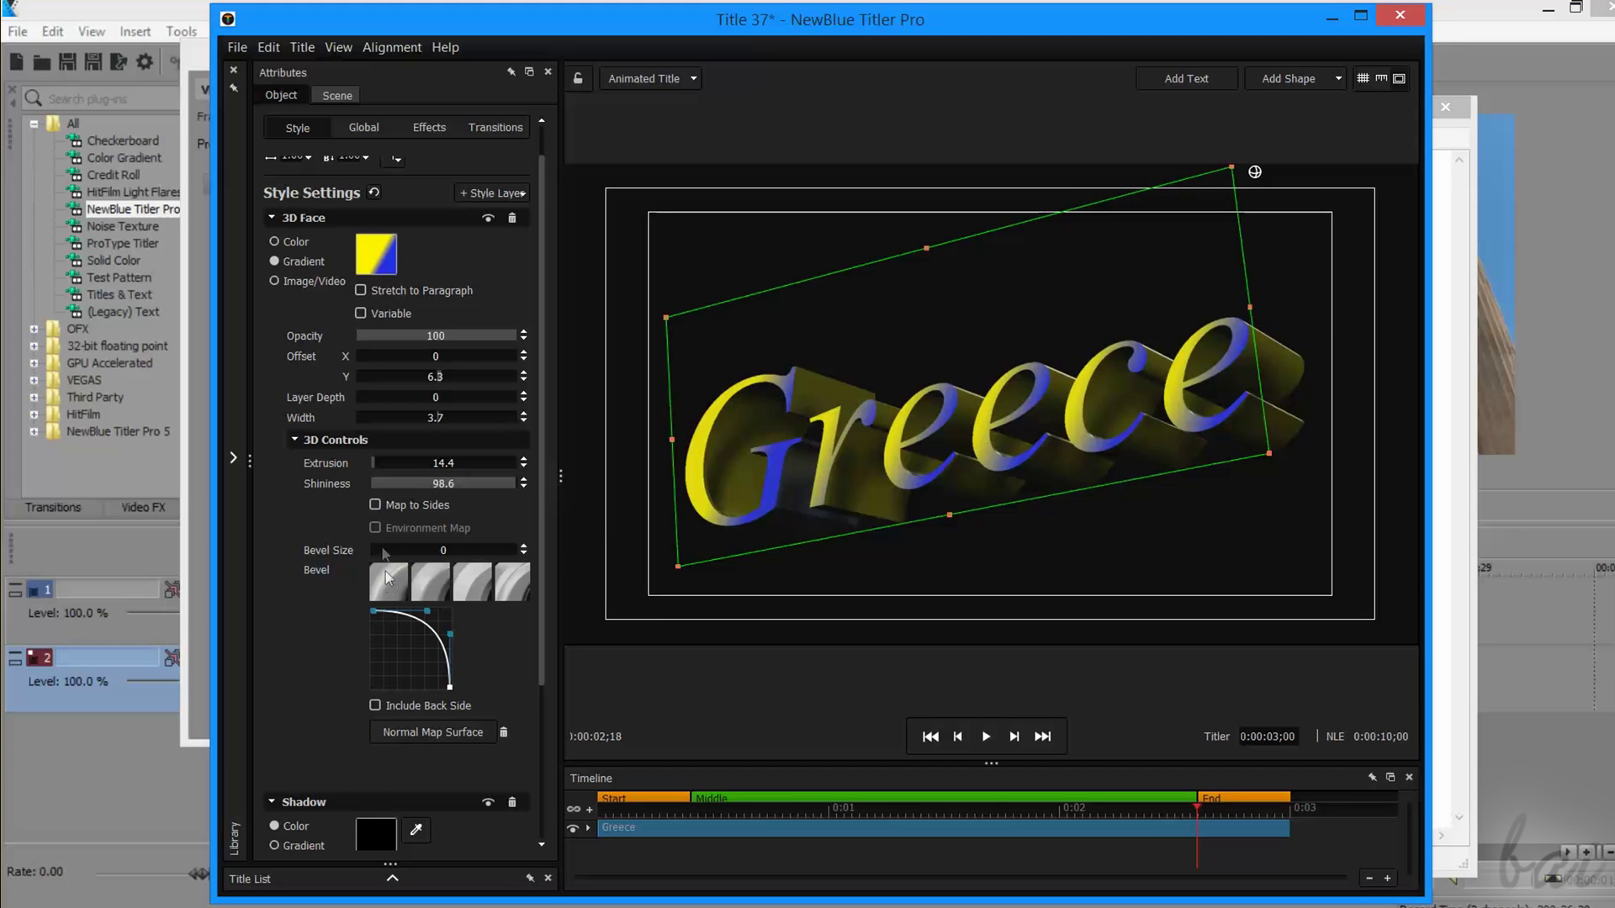
Set the 3D Face's bevel size to 0.12, apply the fourth bevel profile and collapse the 3D Face settings
{"action": "mouse_move", "coordinate": [382, 550]}
{"action": "left_mouse_down"}
{"action": "mouse_move", "coordinate": [473, 550]}
{"action": "mouse_move", "coordinate": [410, 538]}
{"action": "left_mouse_up"}
{"action": "left_click", "coordinate": [433, 585]}
{"action": "left_click", "coordinate": [478, 590]}
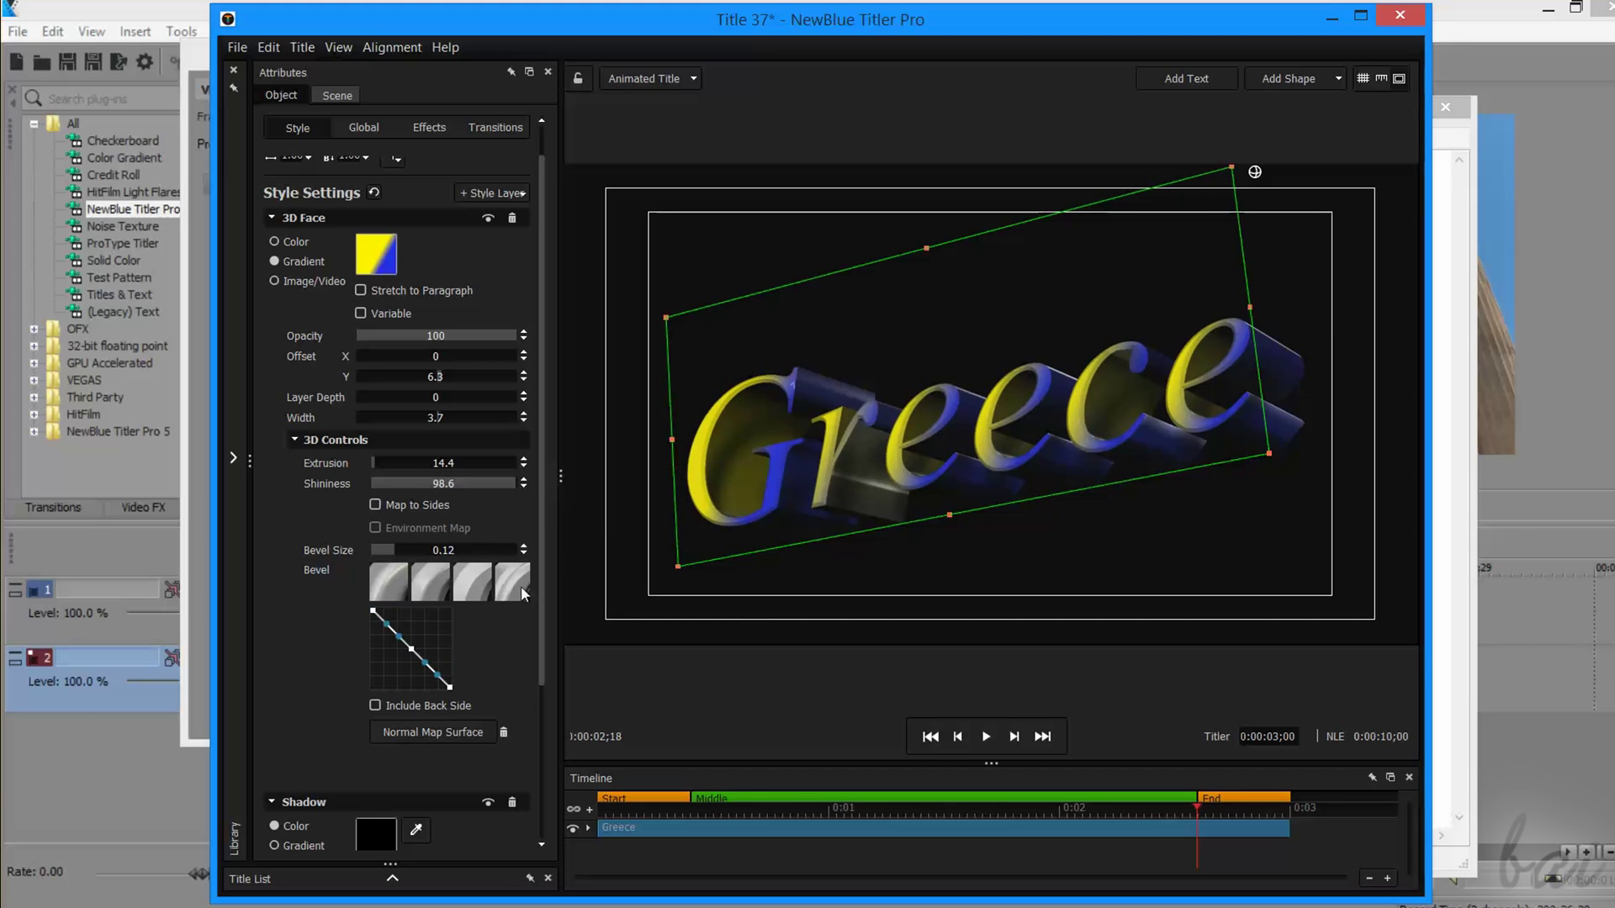
{"action": "left_click", "coordinate": [521, 587]}
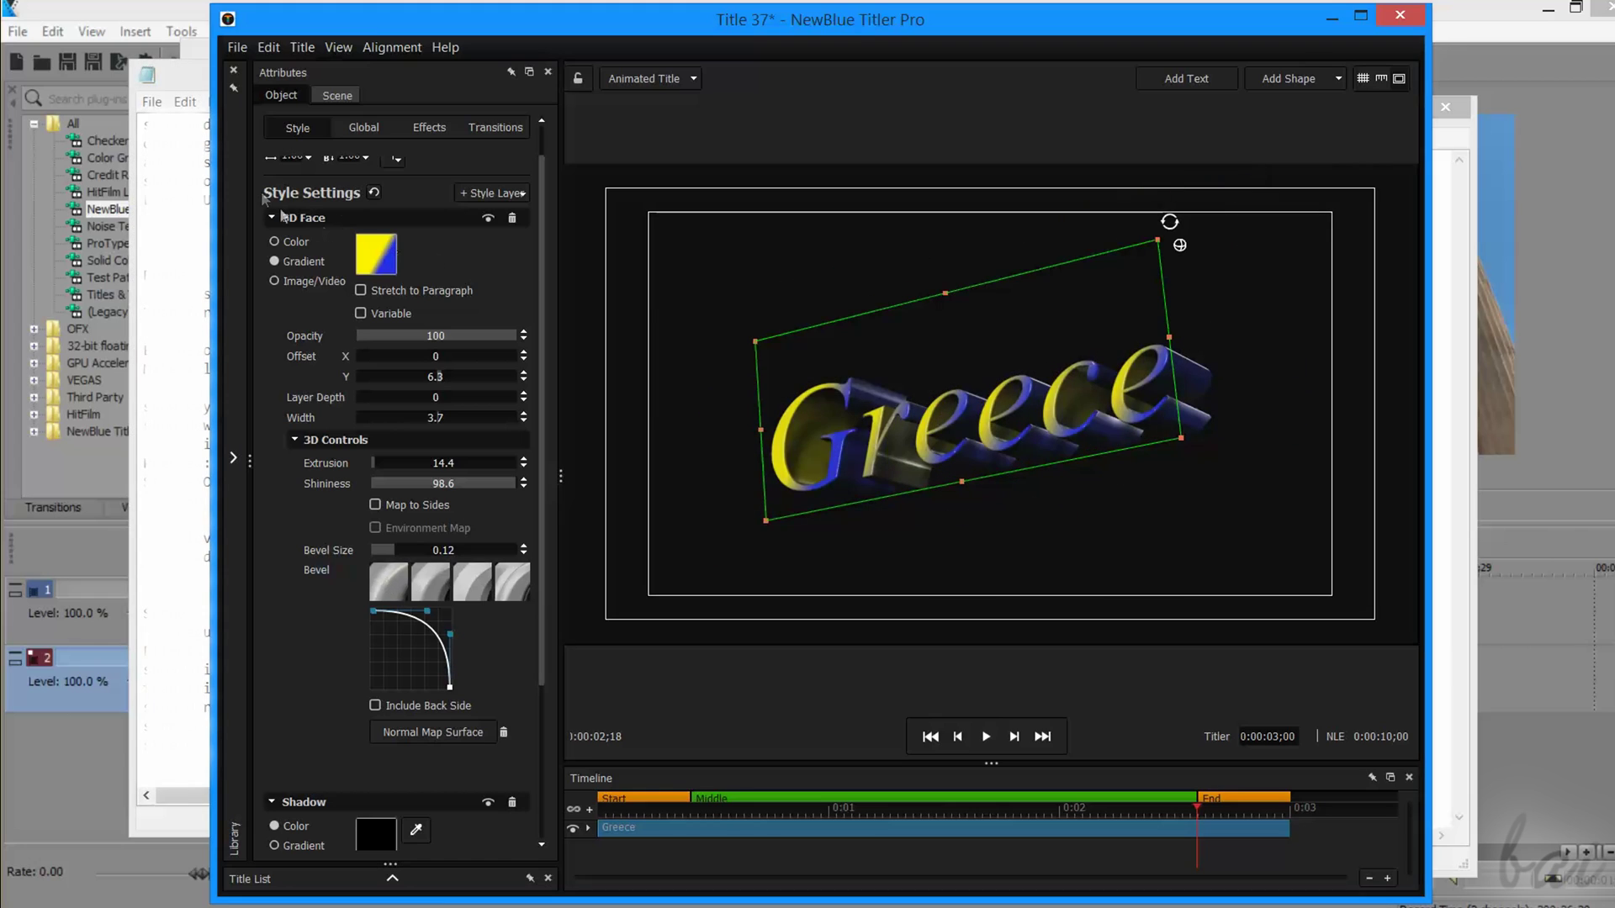
{"action": "left_click", "coordinate": [271, 218]}
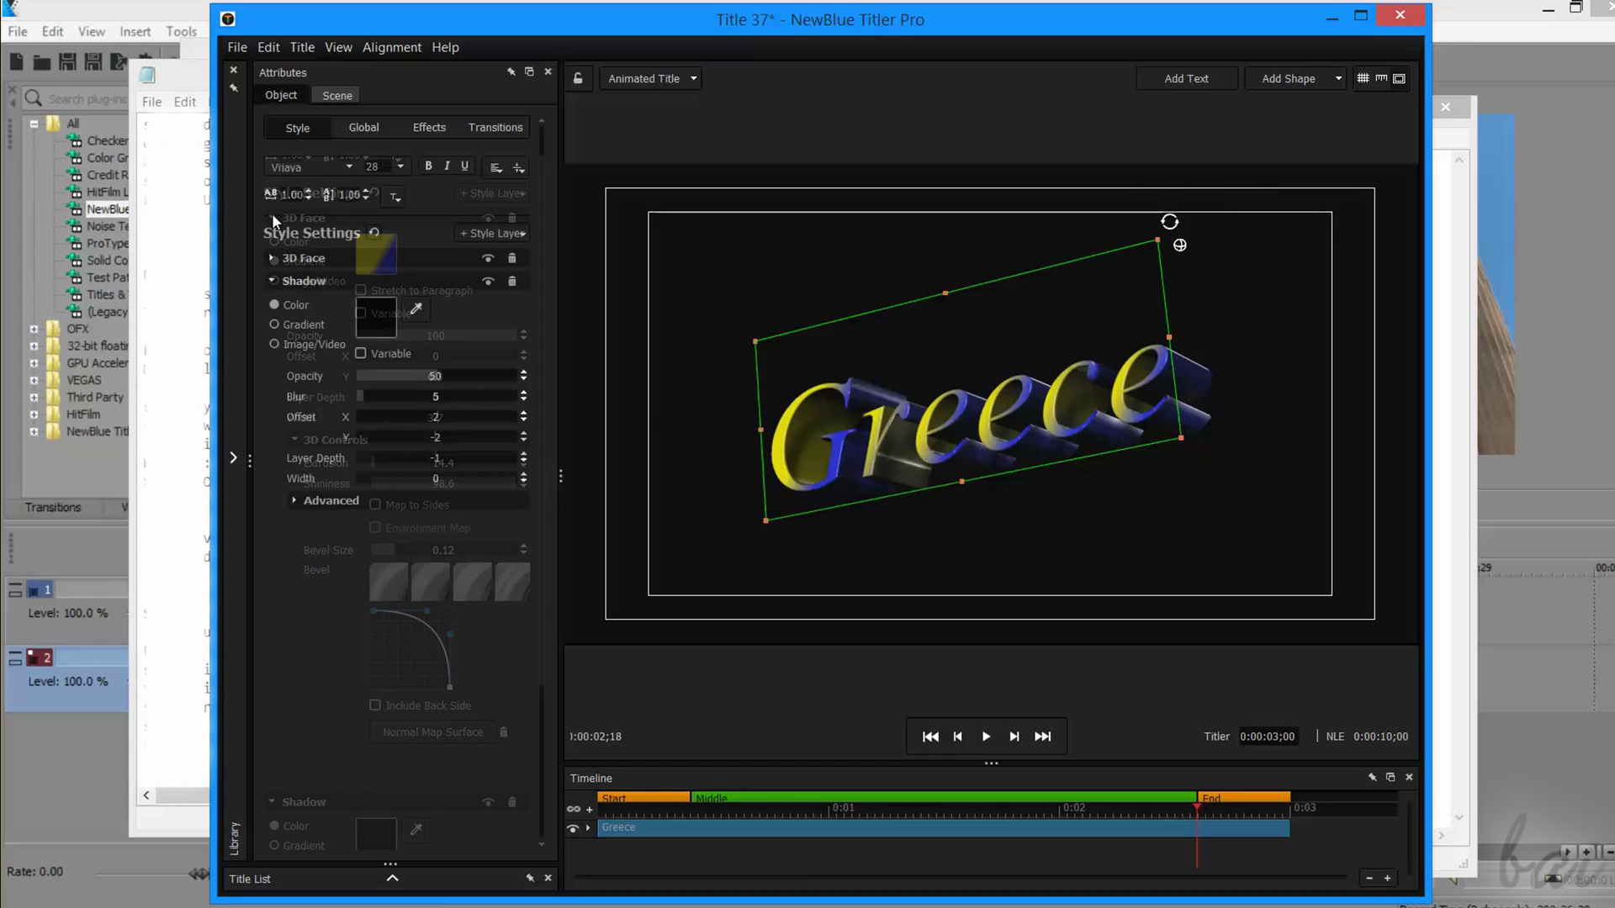
Change the Shadow layer's colour to bright green and collapse its settings
{"action": "left_click", "coordinate": [382, 328]}
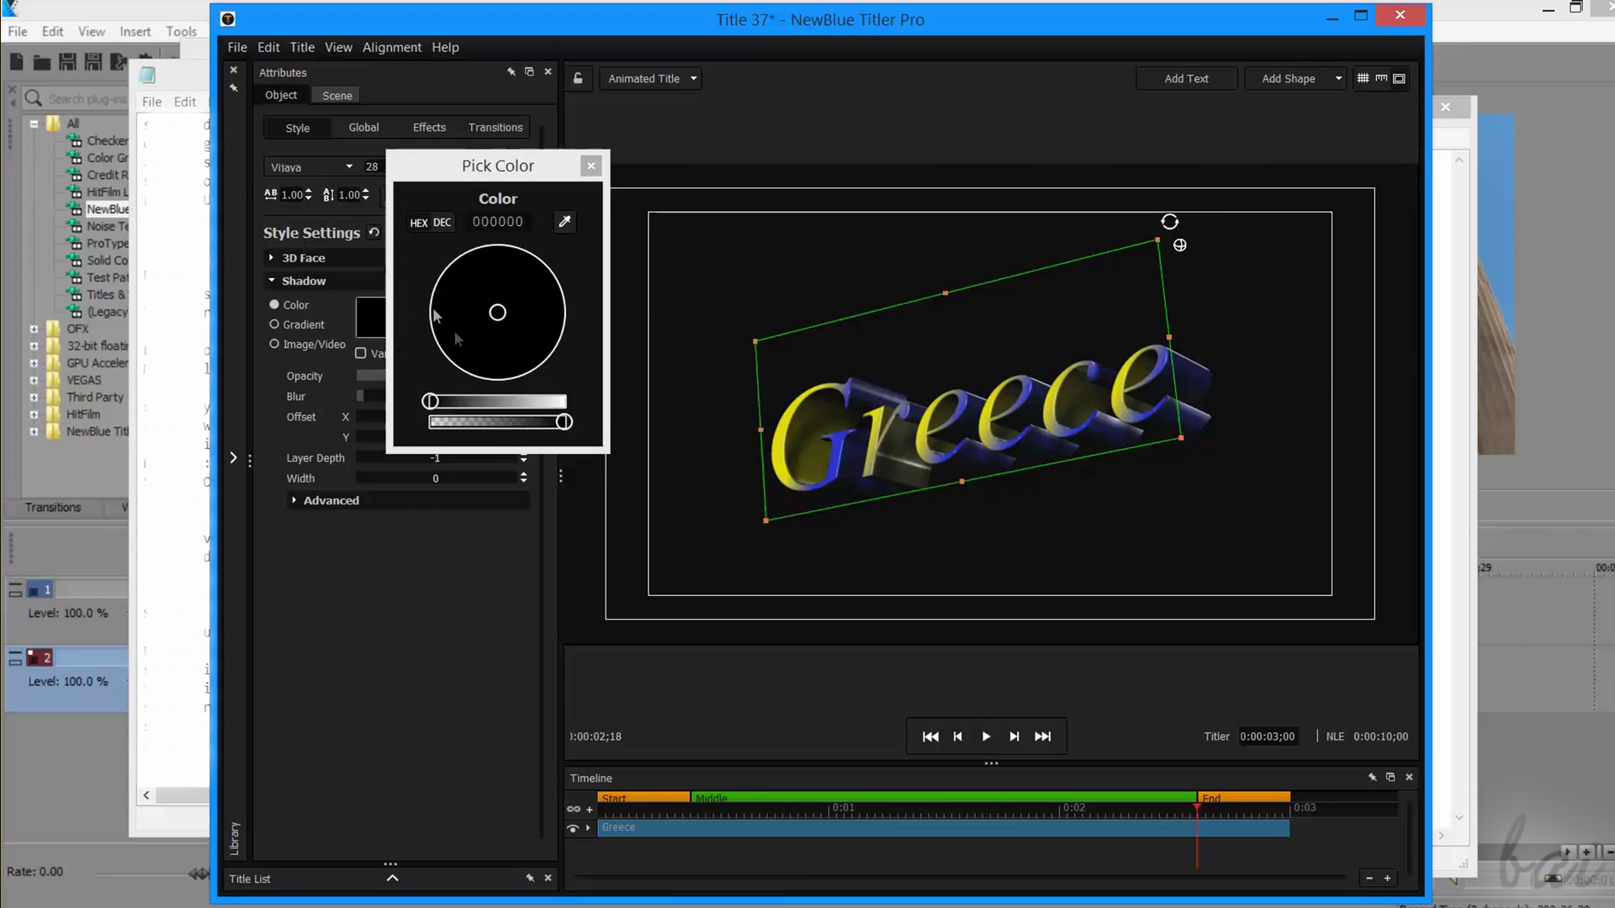
{"action": "left_click_drag", "start_coordinate": [509, 402], "coordinate": [552, 404]}
{"action": "left_click_drag", "start_coordinate": [551, 305], "coordinate": [551, 335]}
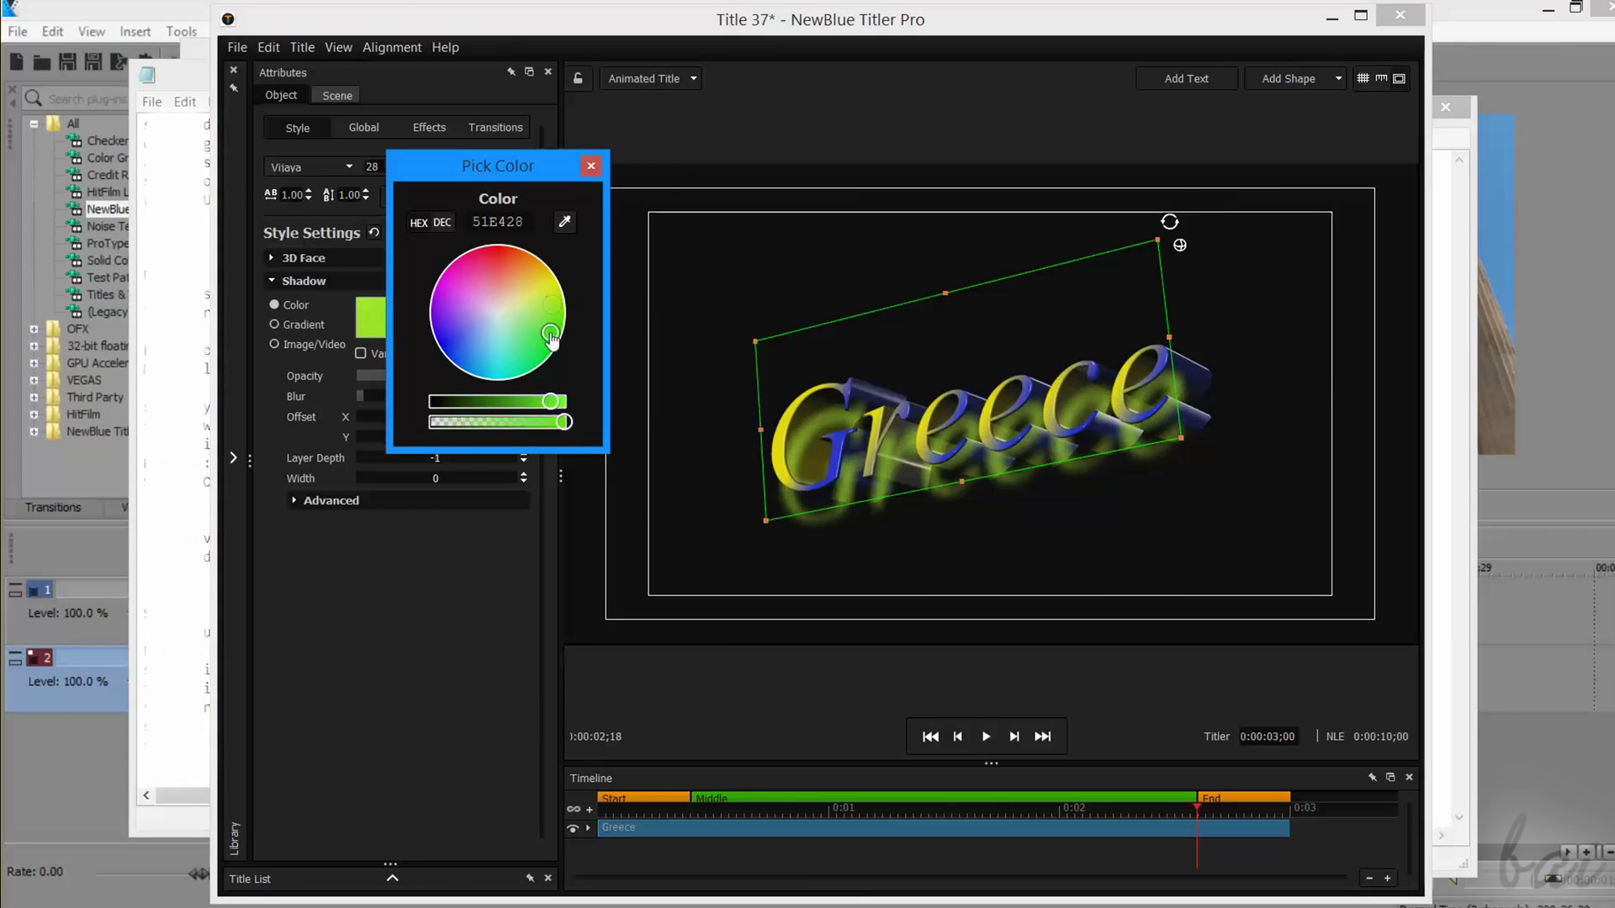
{"action": "left_click", "coordinate": [299, 260]}
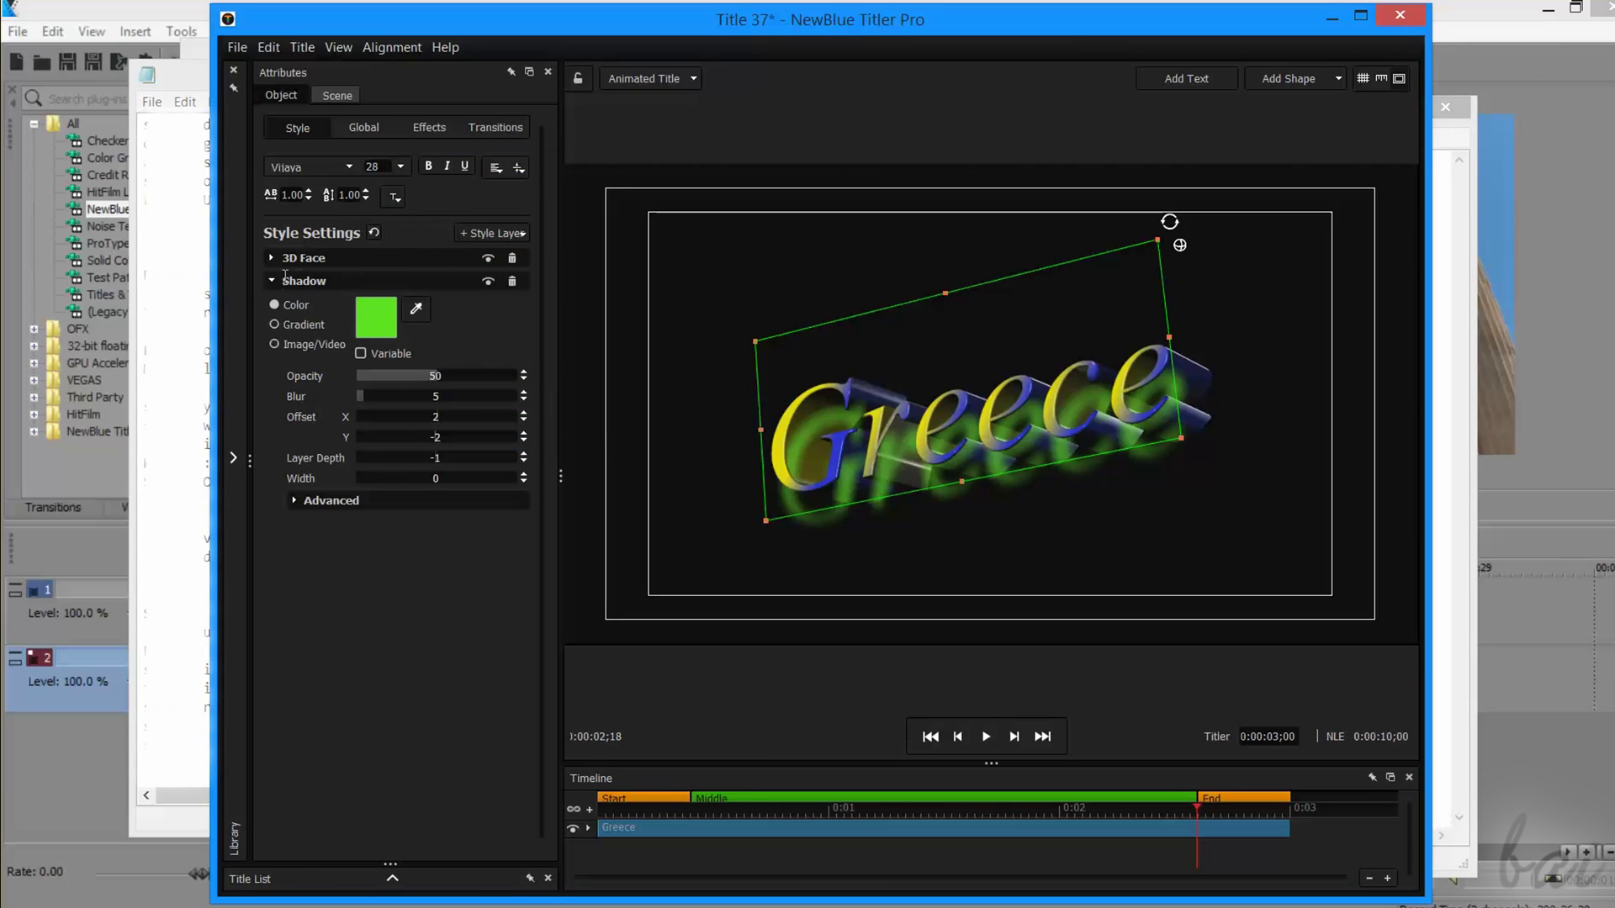
{"action": "left_click", "coordinate": [270, 282]}
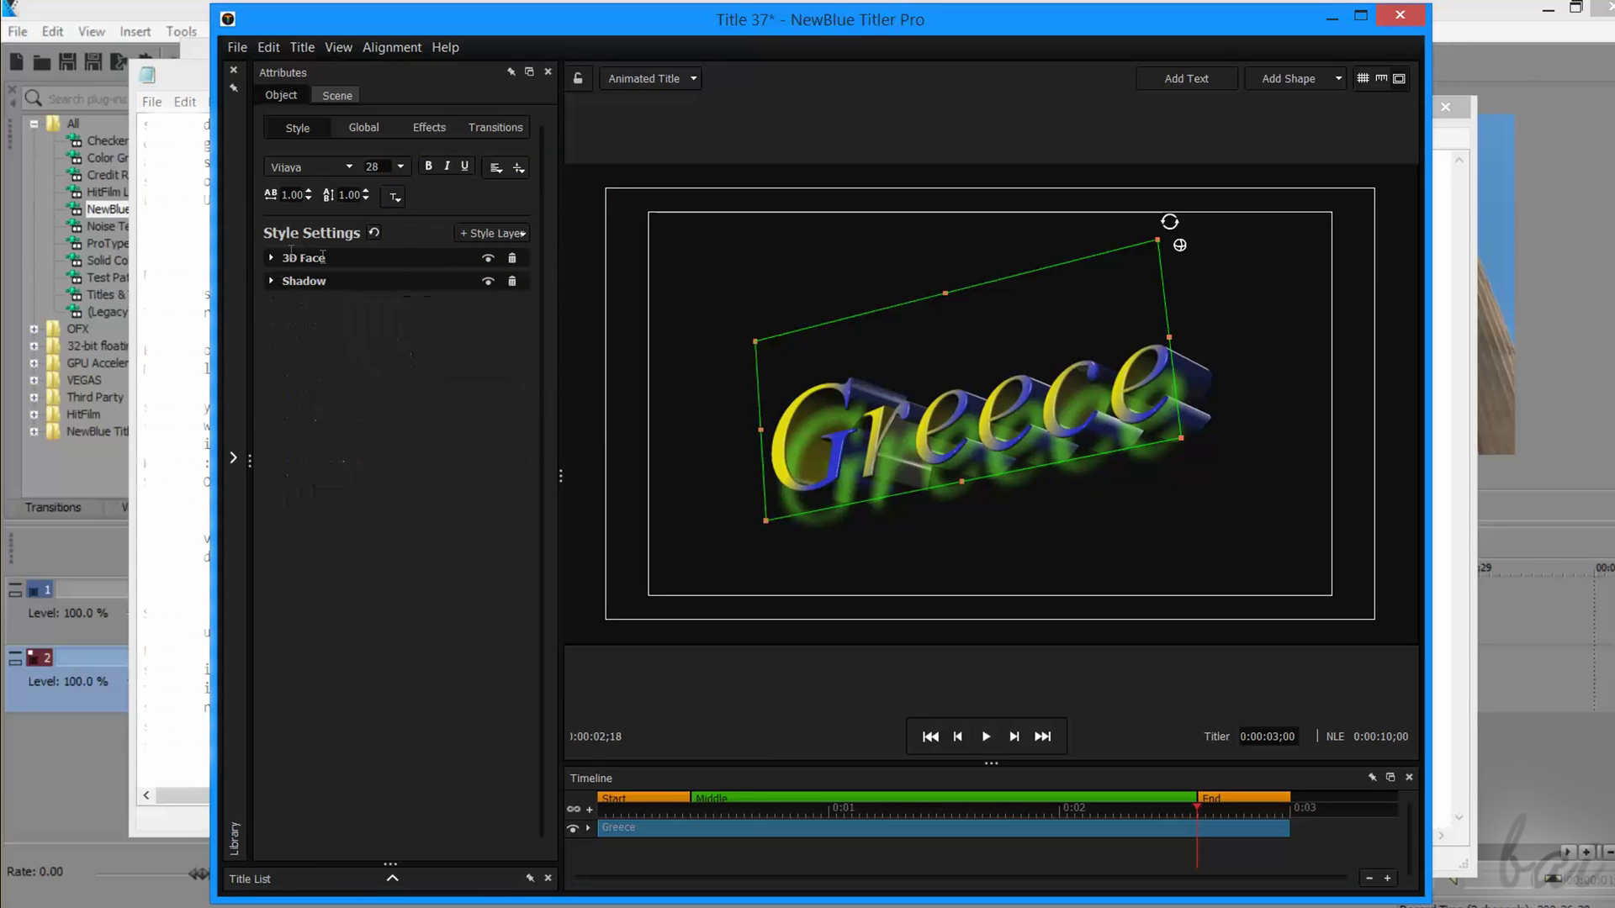
Hide and show the 3D Face and Shadow layers in turn to check what each contributes to the text
{"action": "left_click", "coordinate": [488, 258]}
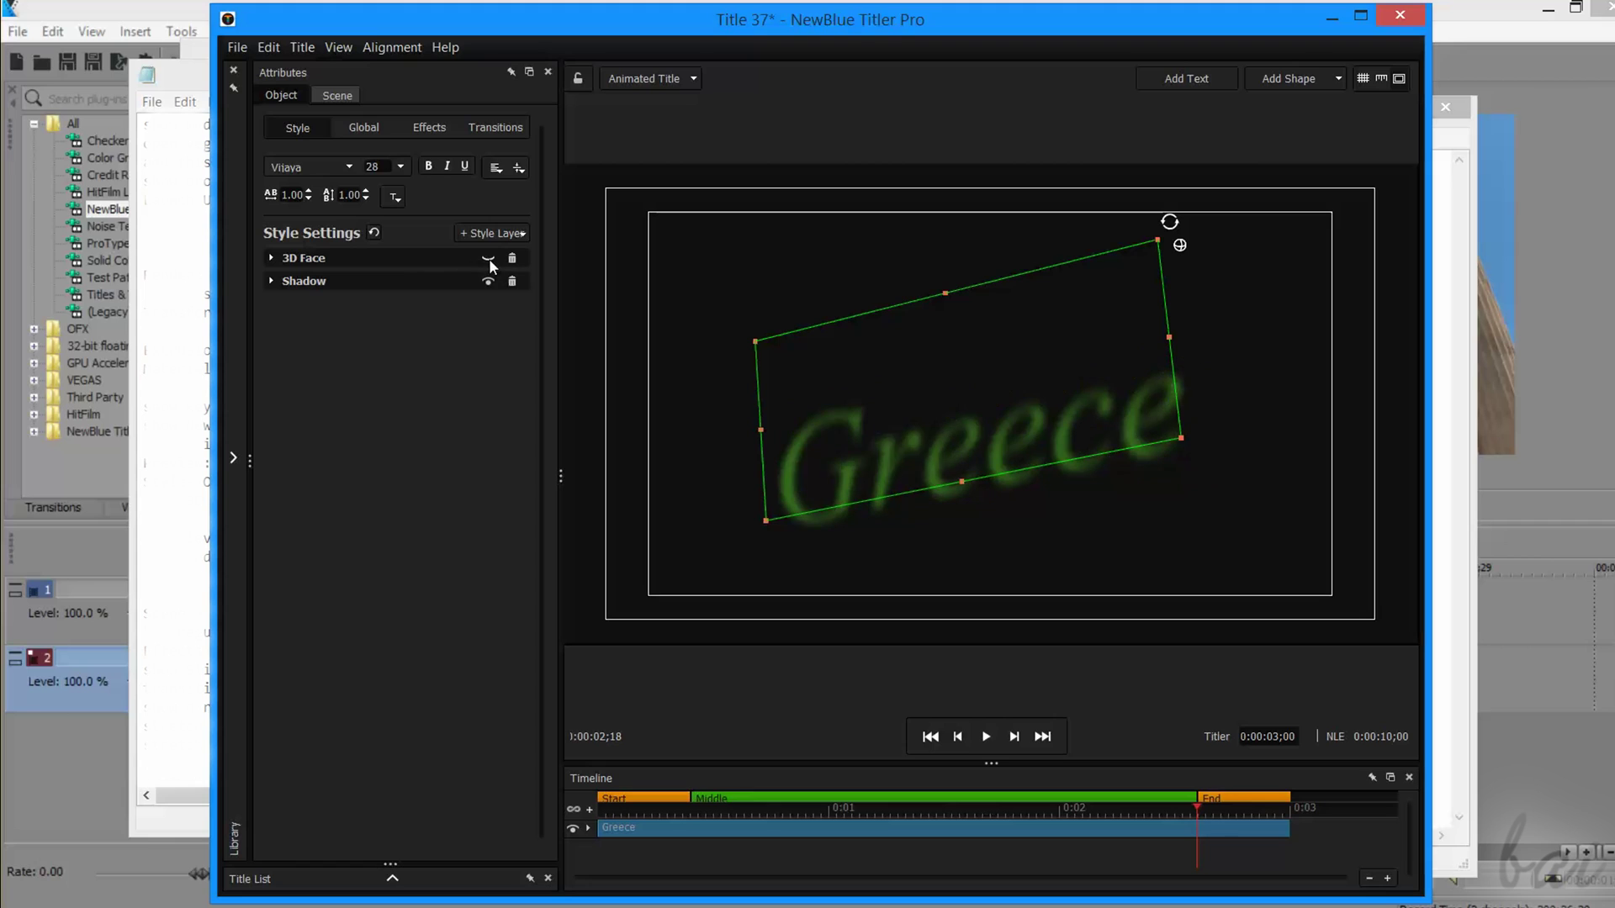
{"action": "left_click", "coordinate": [488, 259]}
{"action": "left_click", "coordinate": [489, 281]}
{"action": "left_click", "coordinate": [490, 281]}
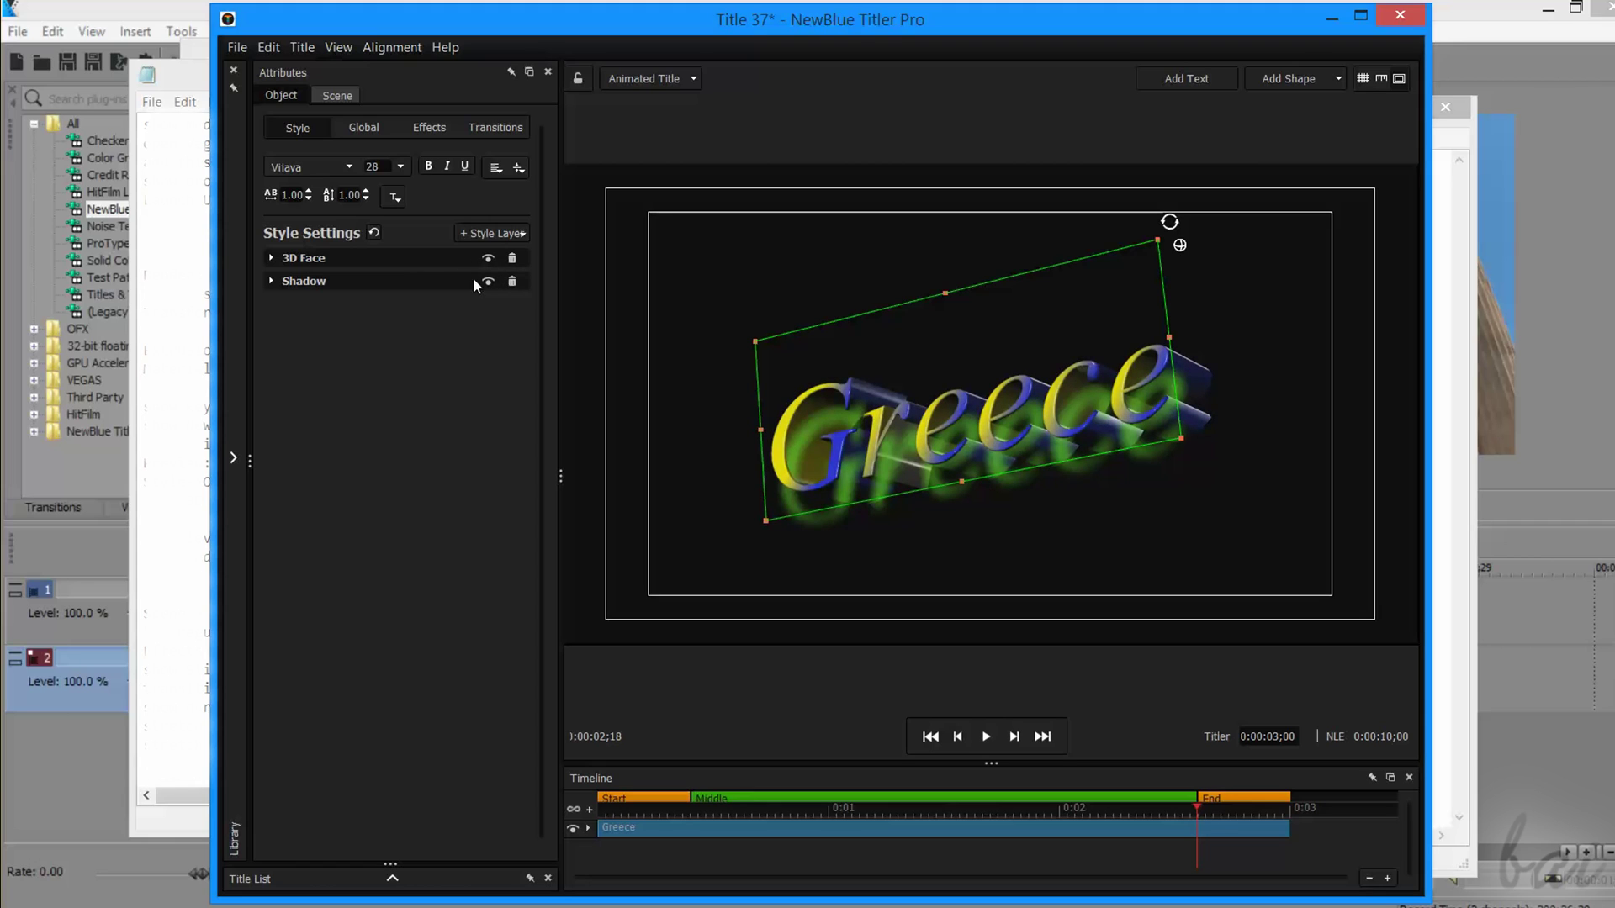
Add a 3D - Outline style layer to the text, collapse its settings and toggle its visibility off and on
{"action": "left_click", "coordinate": [509, 238]}
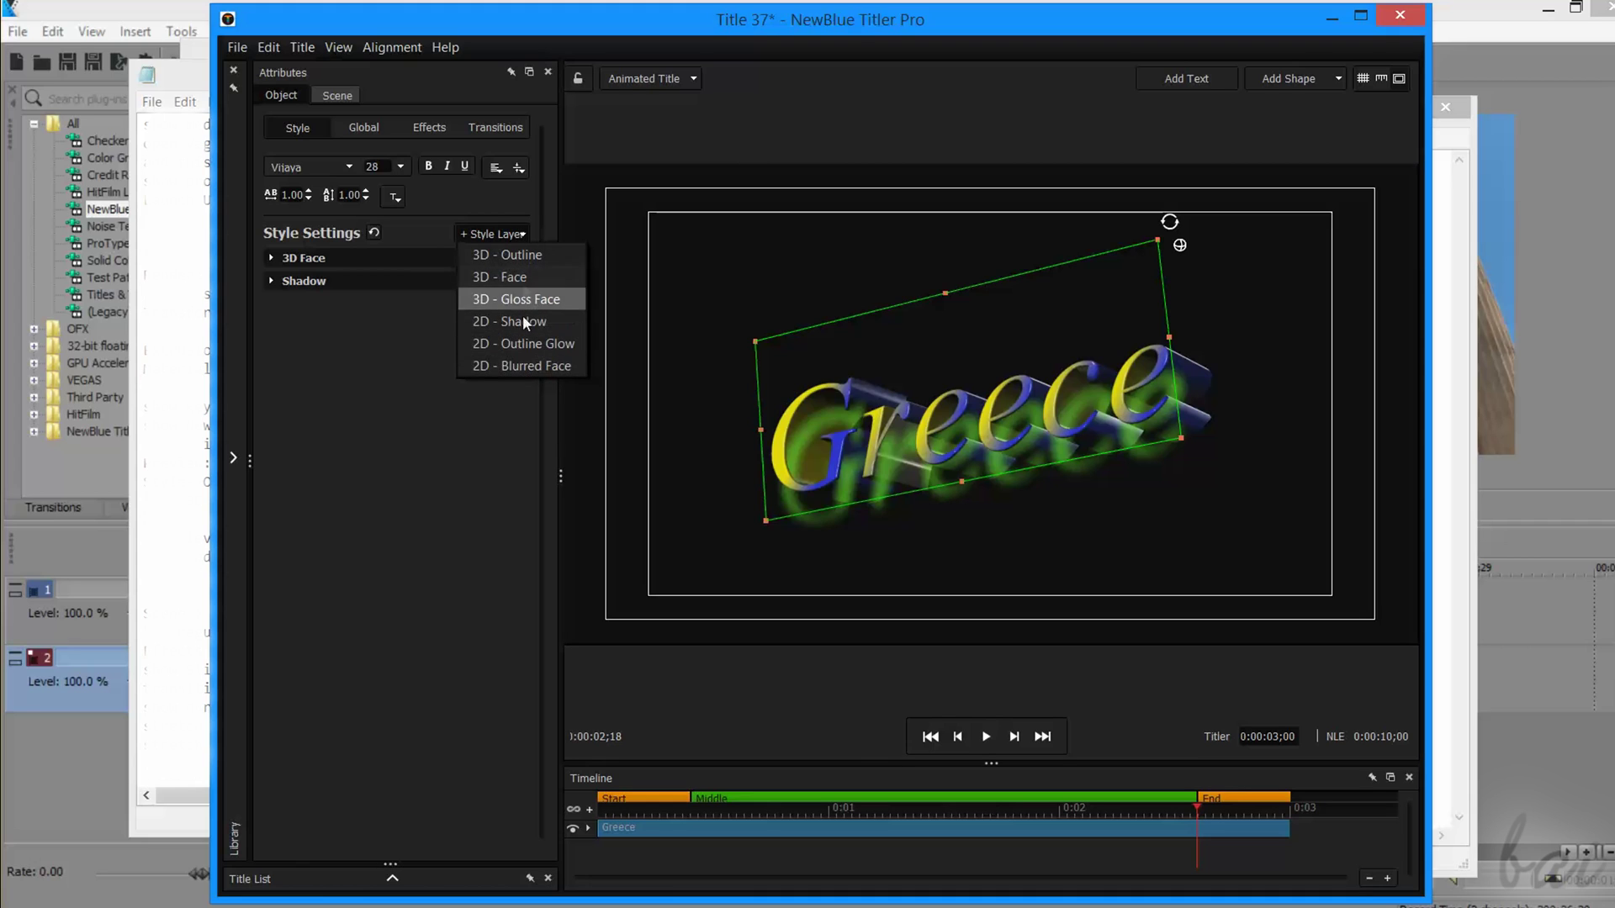
{"action": "left_click", "coordinate": [527, 254]}
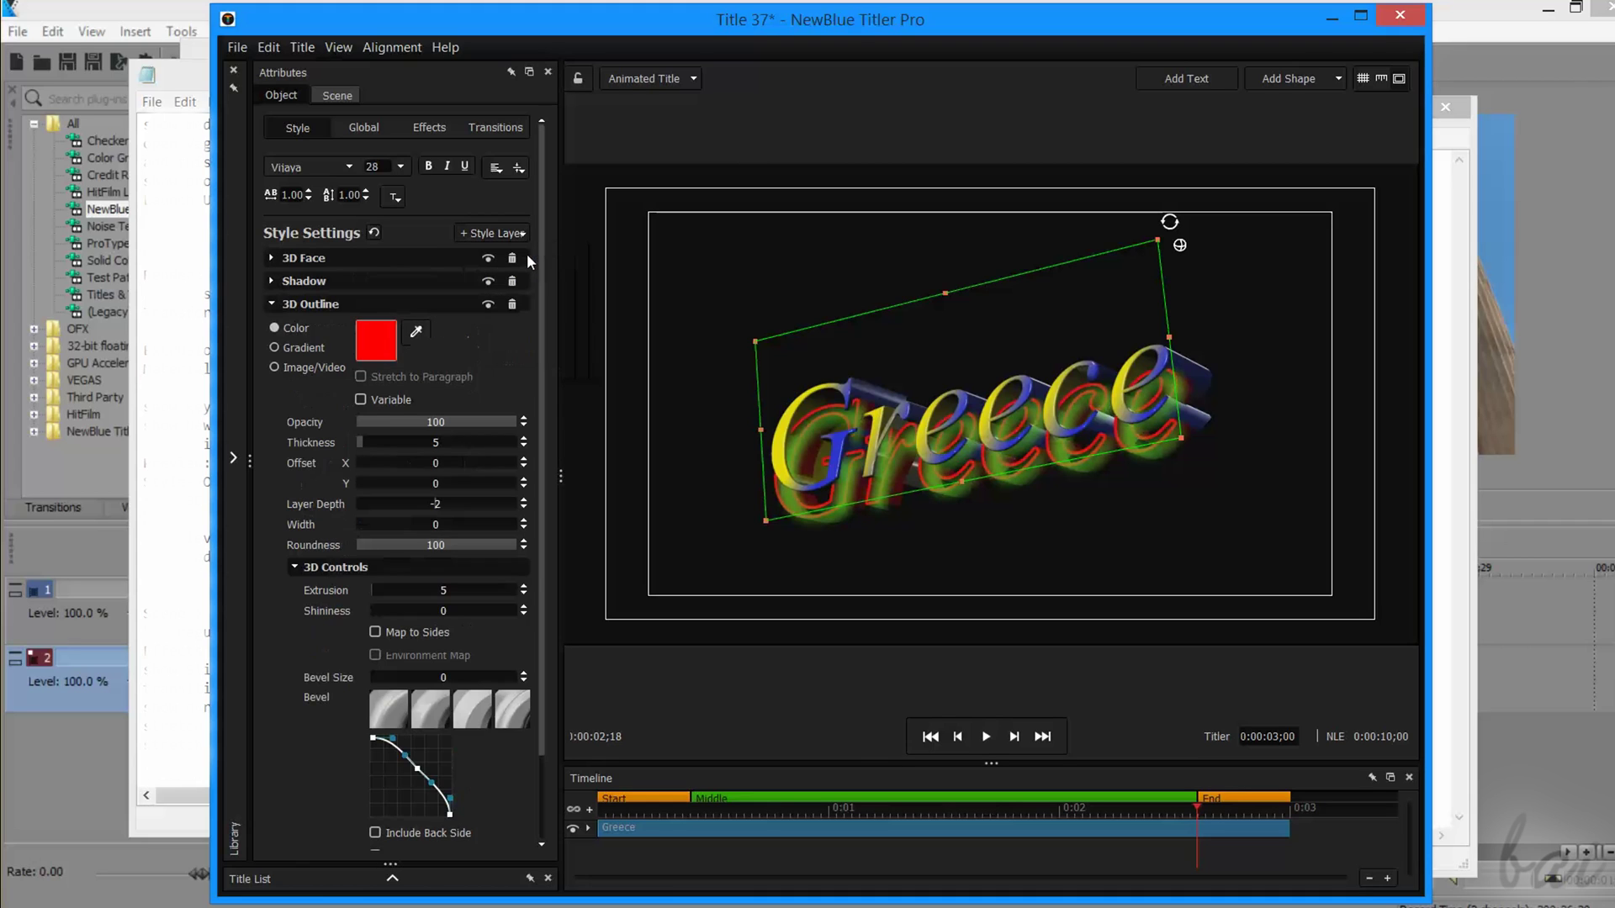
{"action": "left_click", "coordinate": [272, 304]}
{"action": "left_click", "coordinate": [487, 306]}
{"action": "left_click", "coordinate": [487, 306]}
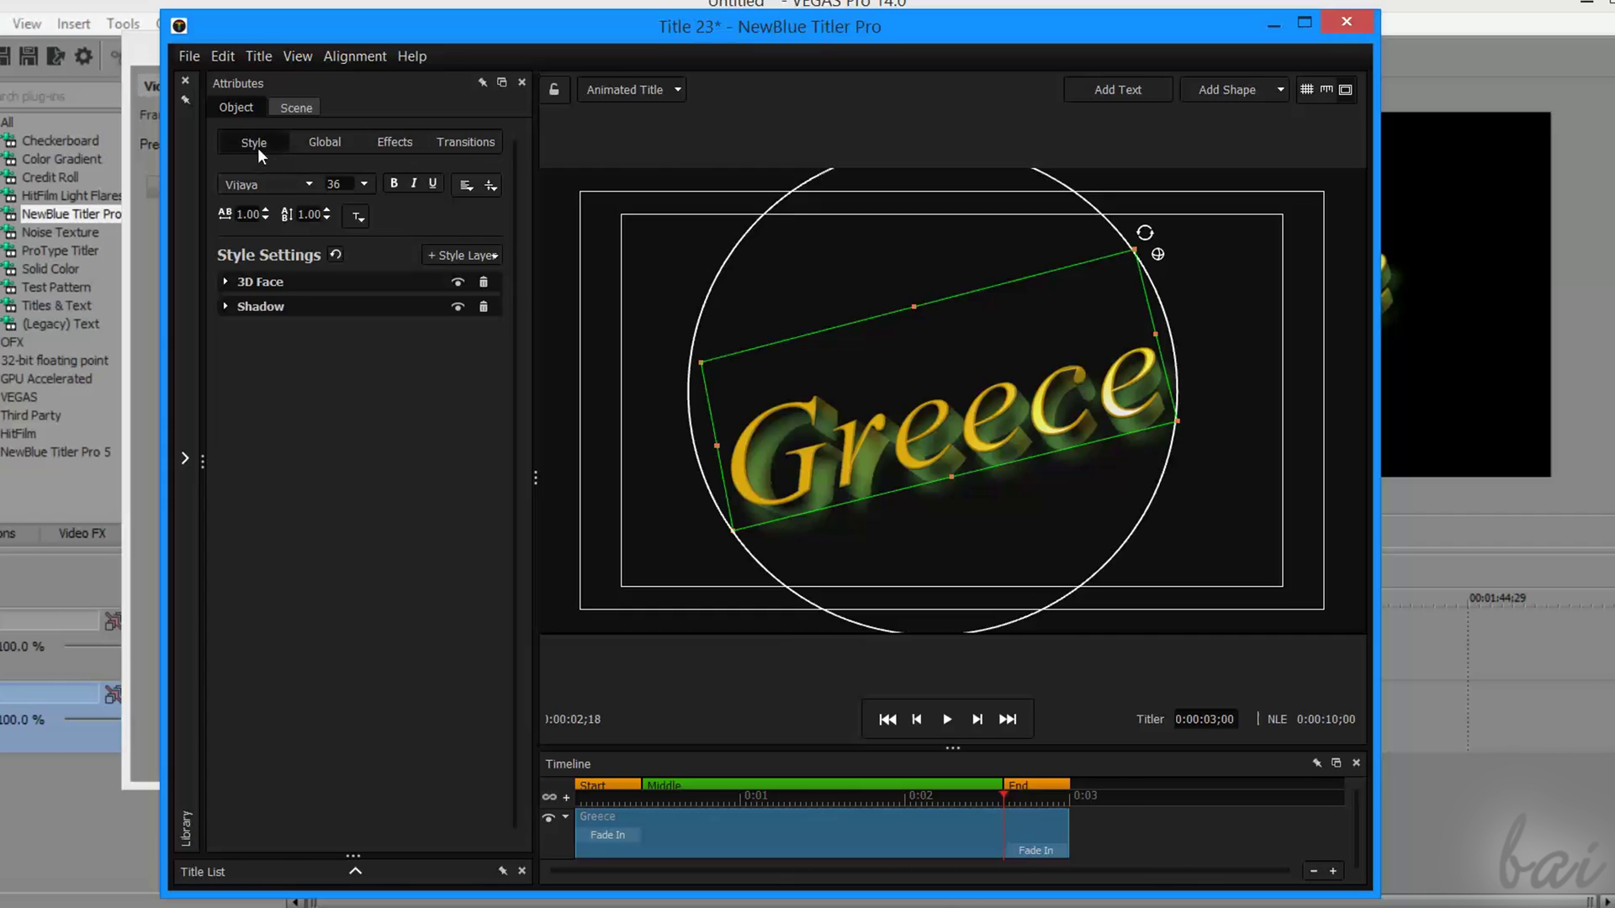
Set the scene's ambient light to 12.8 and aim Light 1 at about X -24.37, Y 36.98, Z 92.31 with brightness 88.5
{"action": "left_click", "coordinate": [291, 109]}
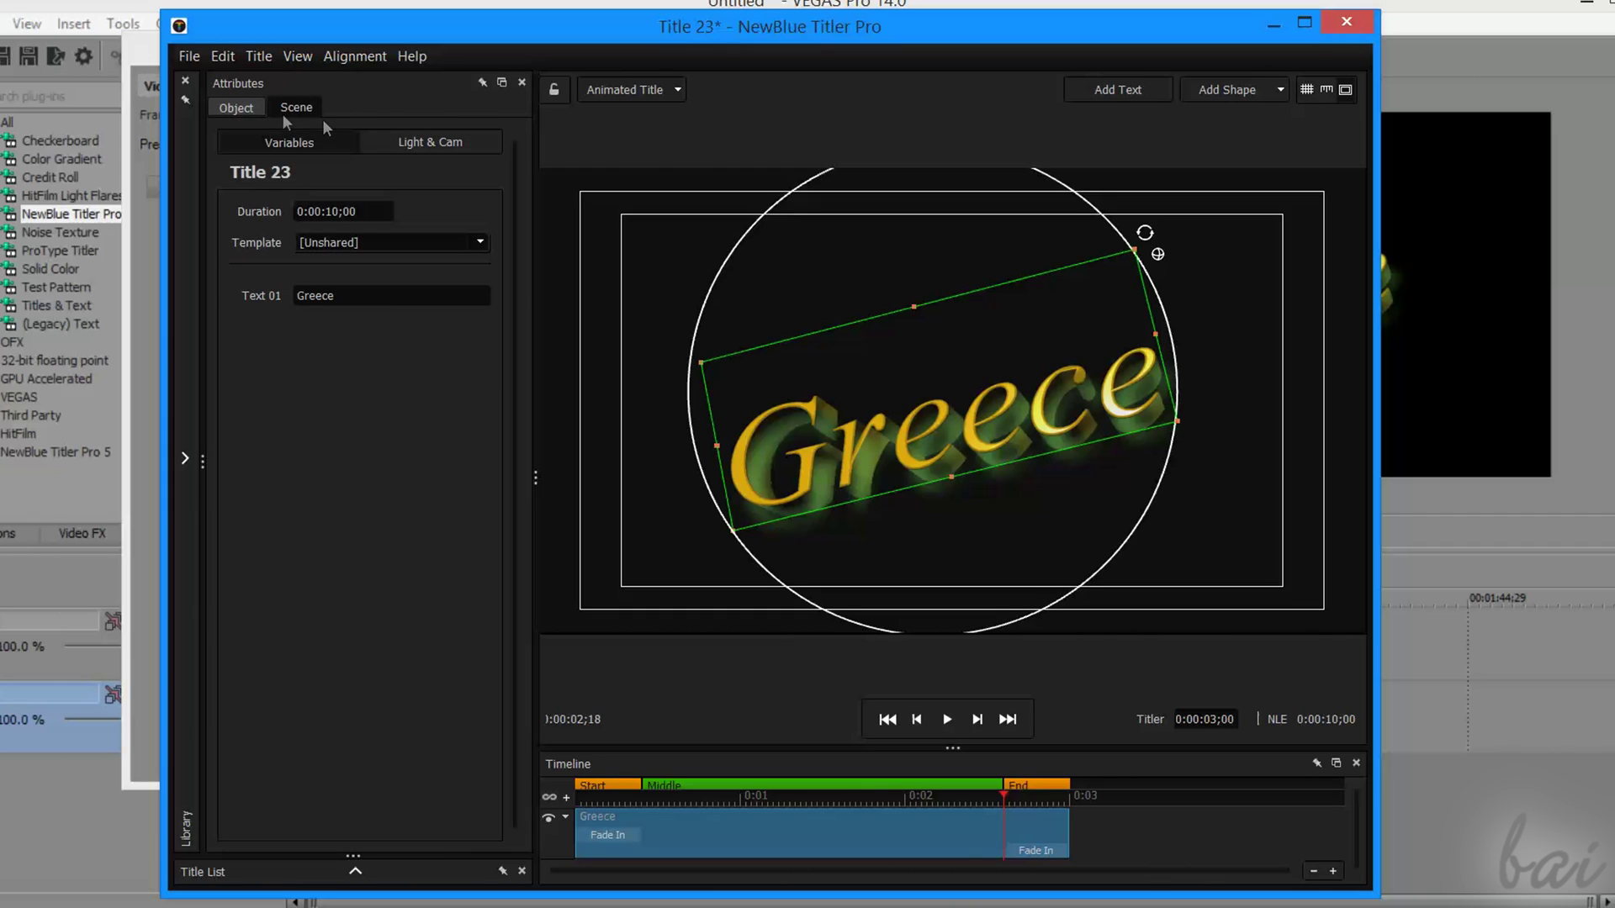
{"action": "left_click", "coordinate": [422, 144]}
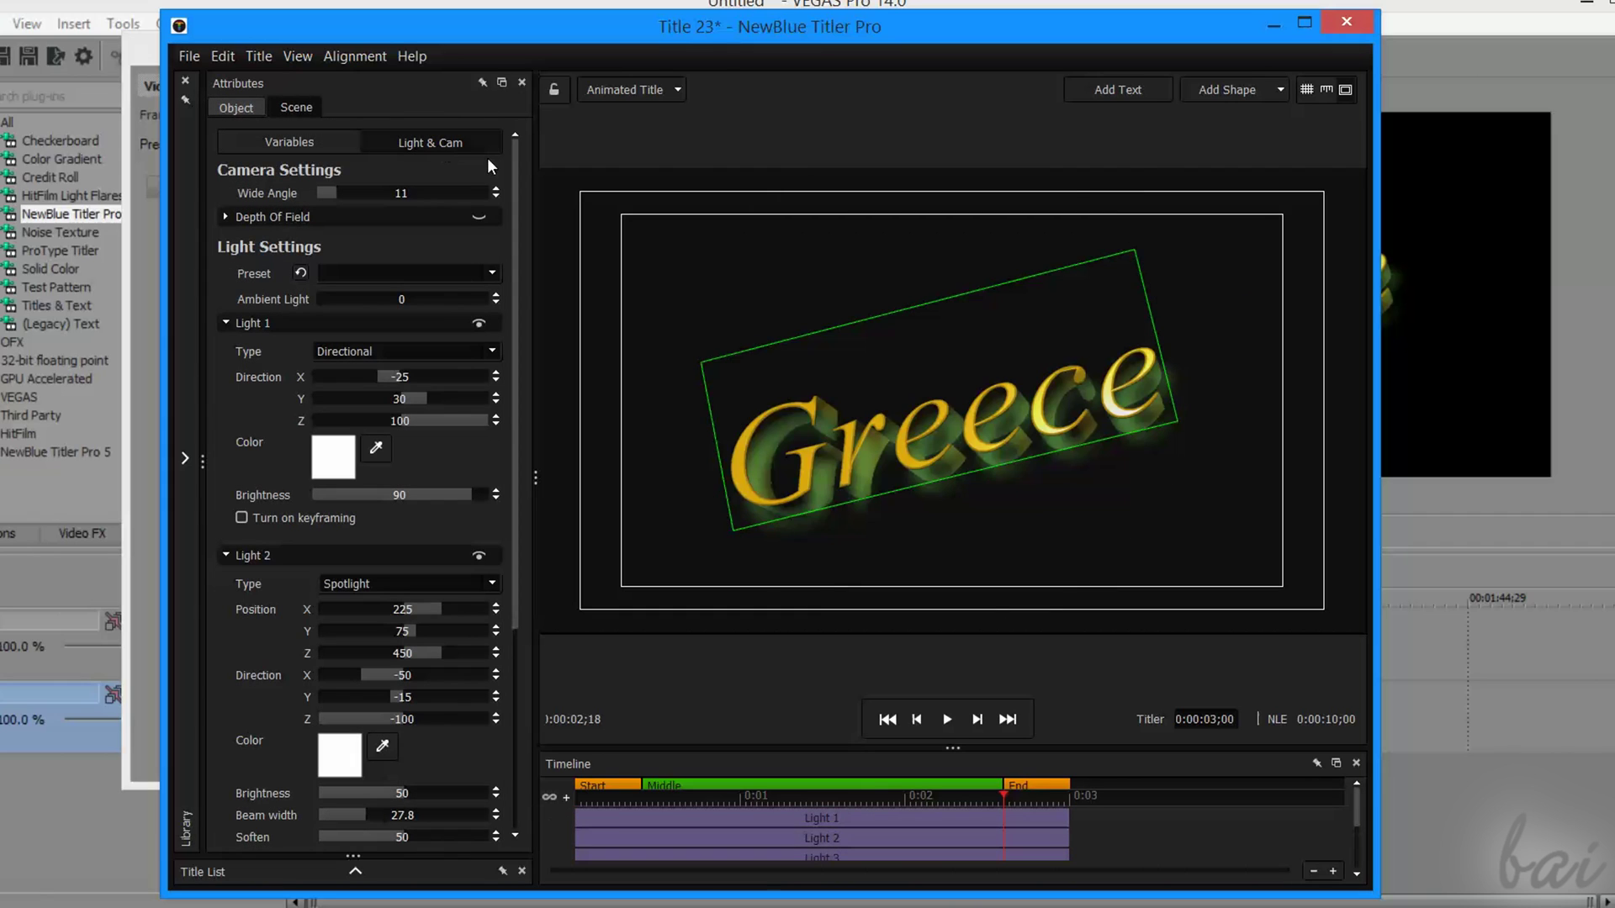
{"action": "left_click_drag", "start_coordinate": [323, 300], "coordinate": [368, 308]}
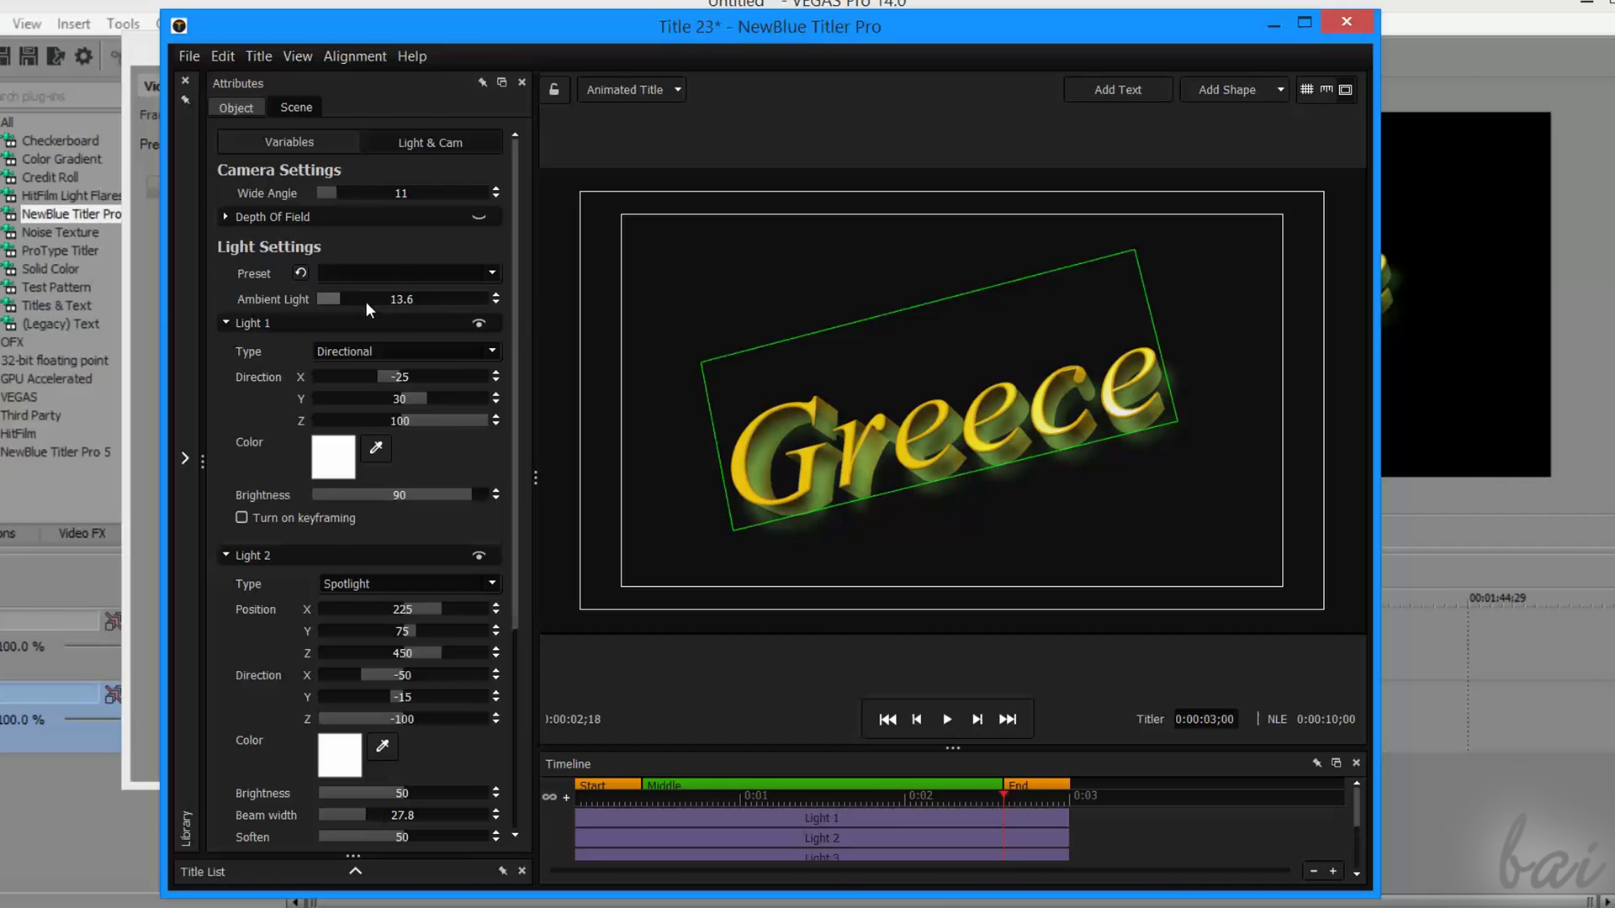
{"action": "mouse_move", "coordinate": [401, 382]}
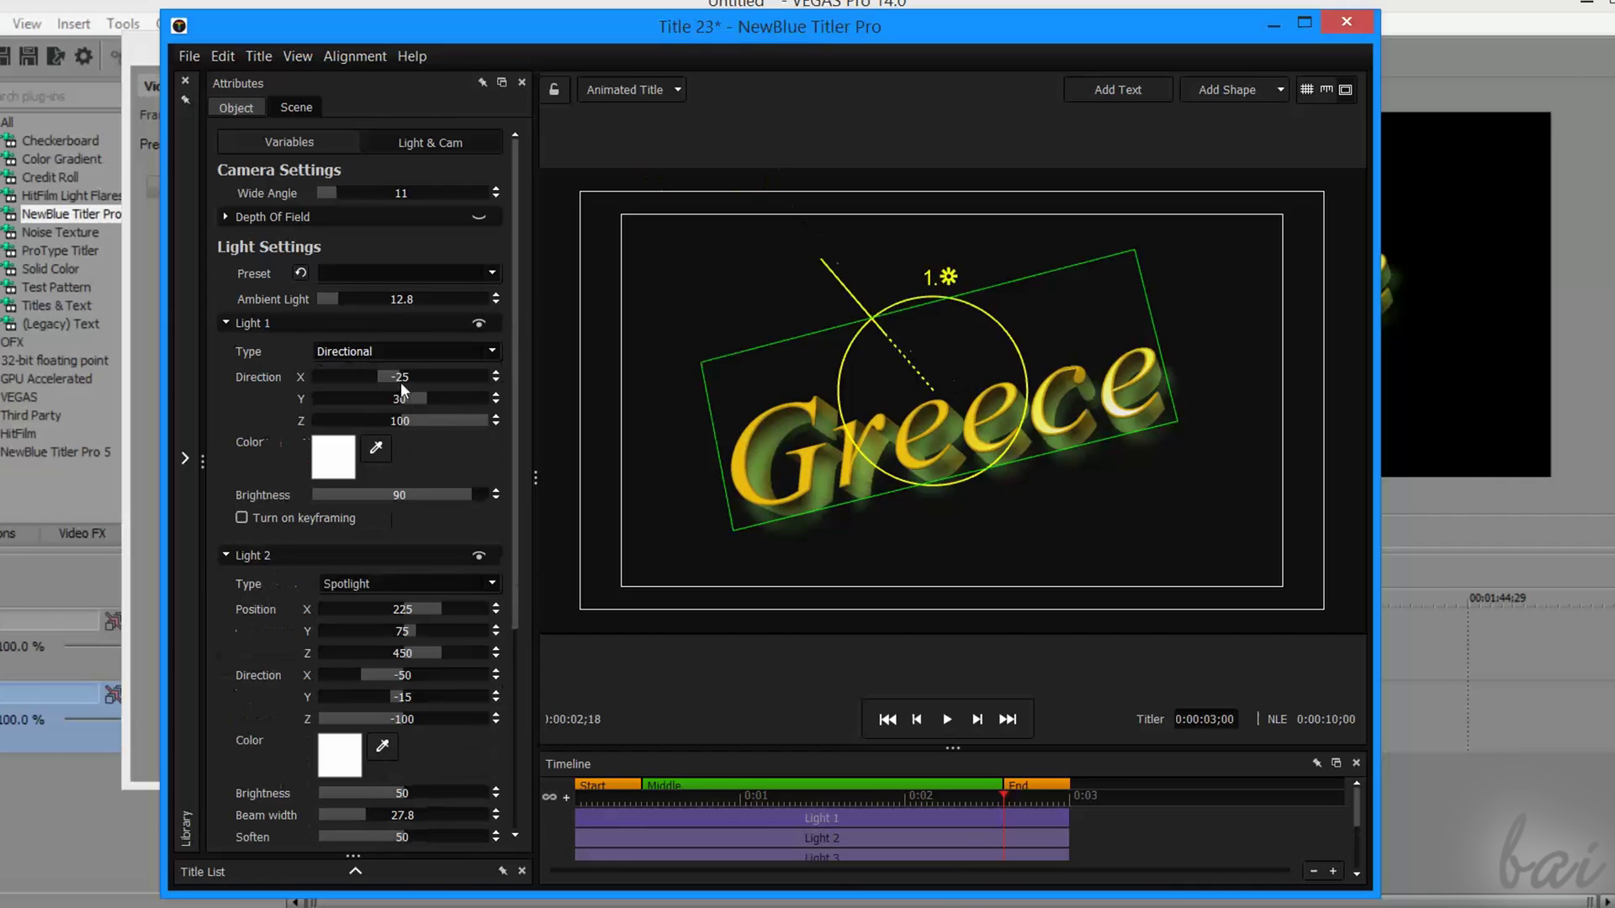
{"action": "left_click_drag", "start_coordinate": [877, 330], "coordinate": [944, 437]}
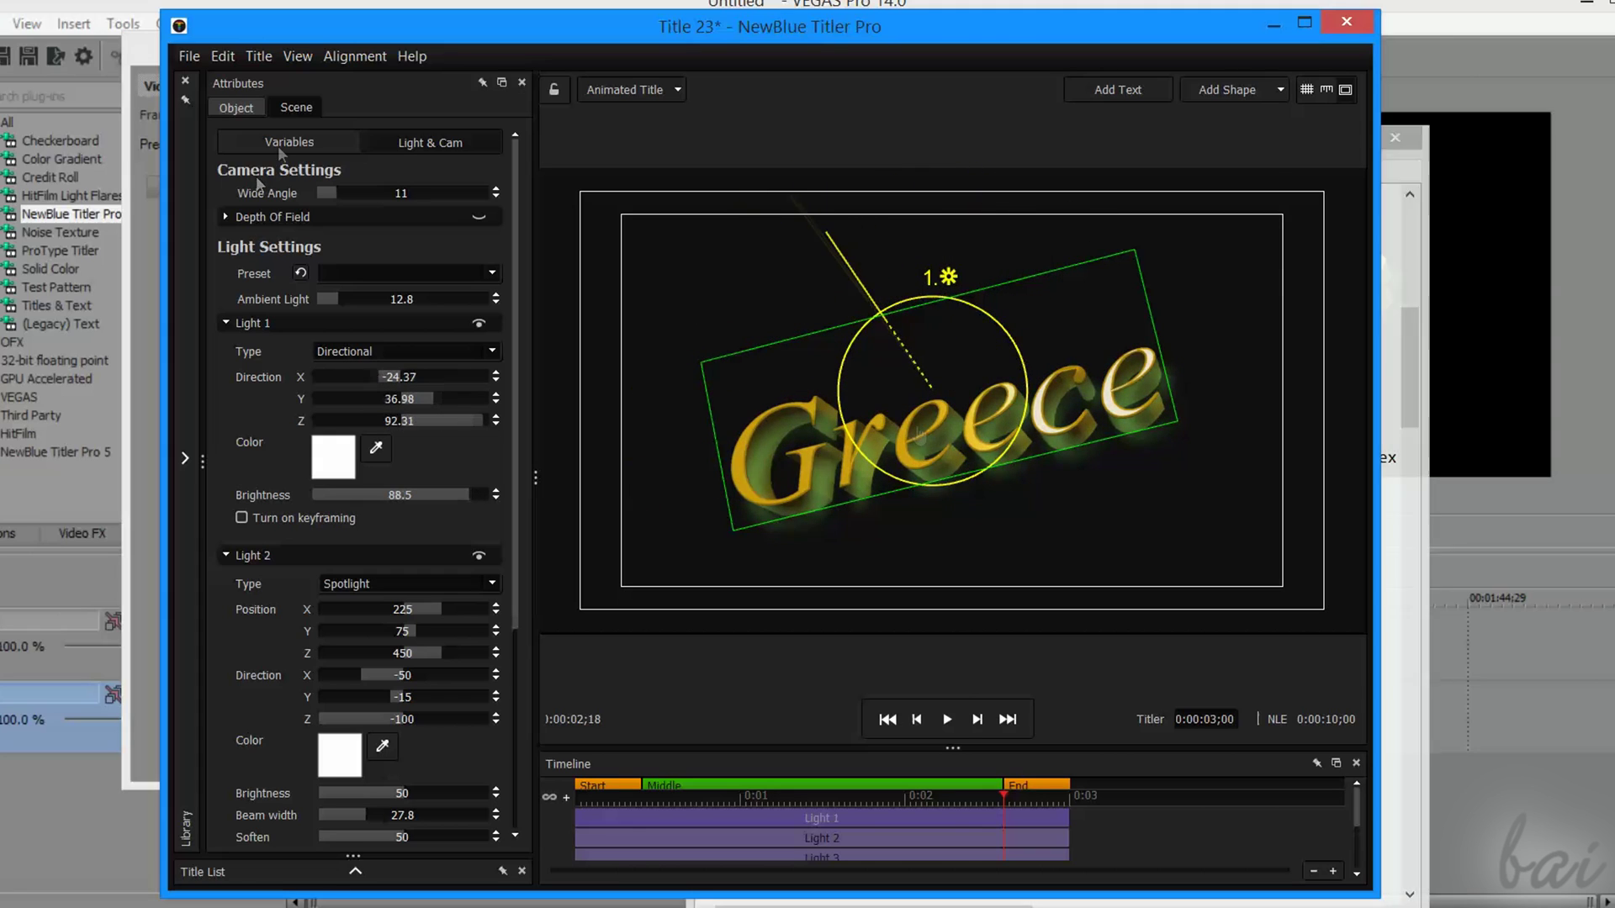
Add the default BCC Spiral Blur from the library's BCC Blur effects to the Greece text's effects
{"action": "left_click", "coordinate": [244, 106]}
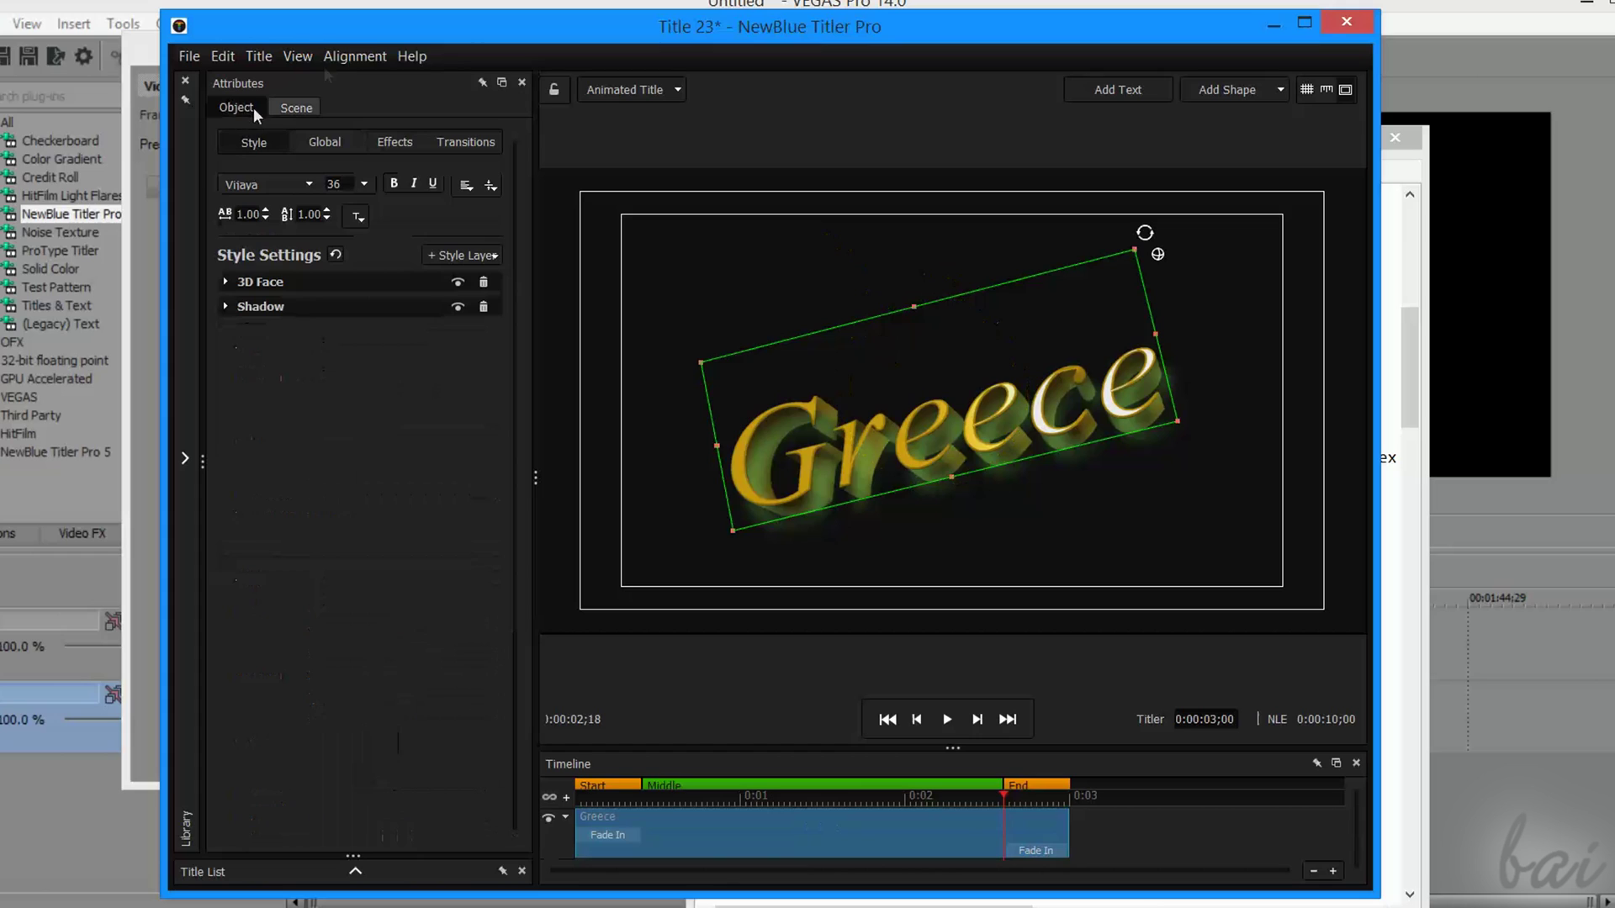
{"action": "left_click", "coordinate": [383, 143]}
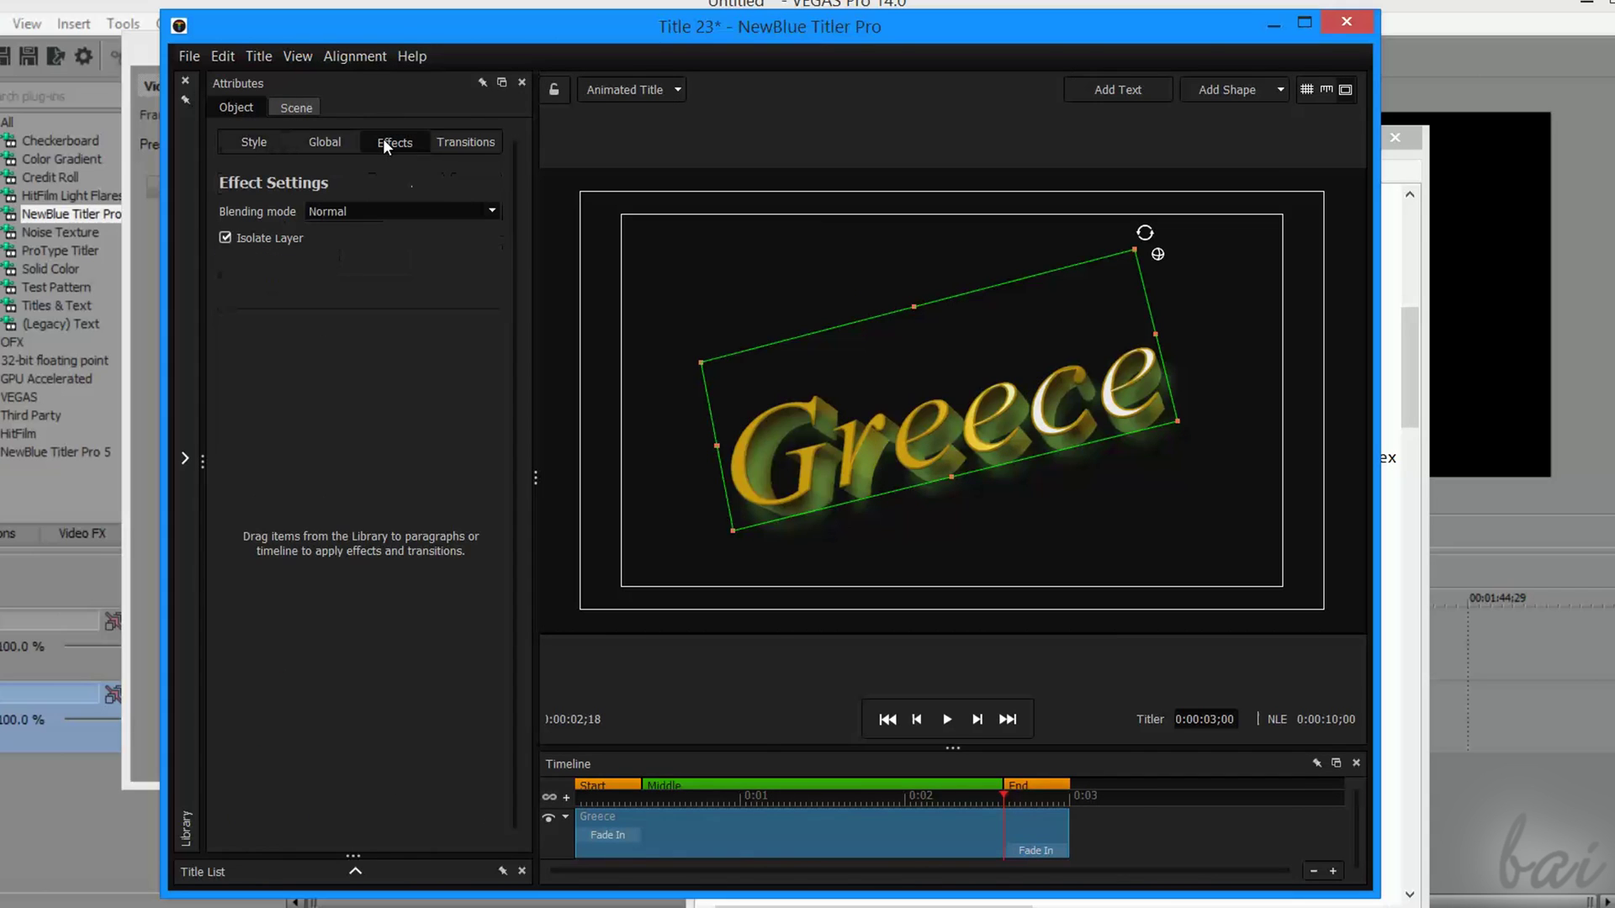
{"action": "left_click", "coordinate": [186, 457]}
{"action": "left_click", "coordinate": [383, 87]}
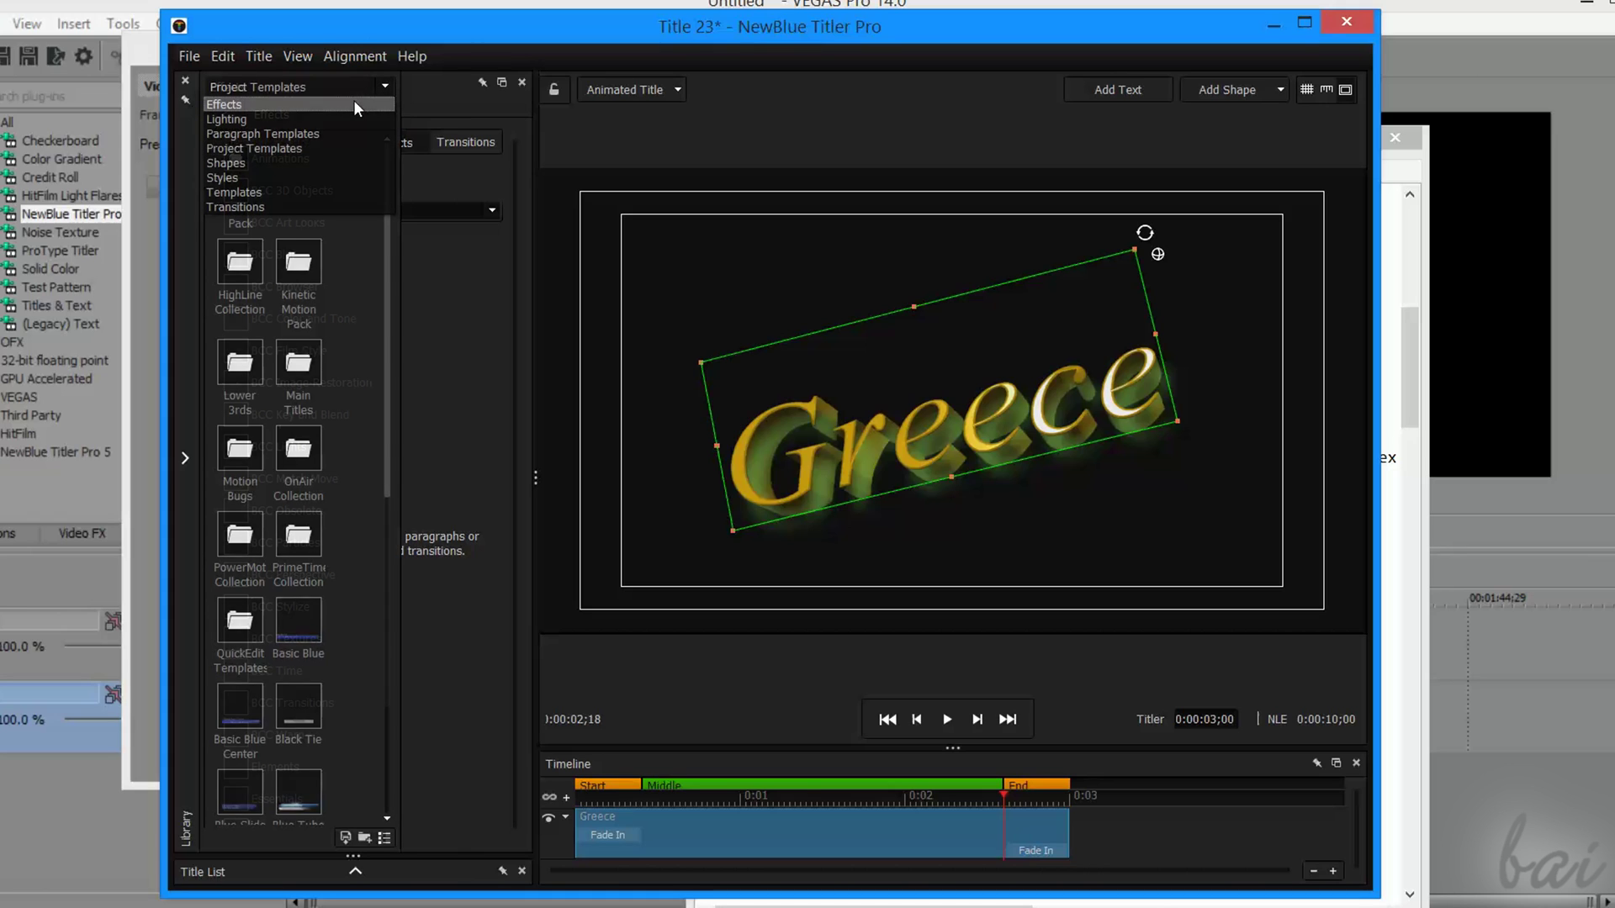
{"action": "left_click", "coordinate": [354, 101]}
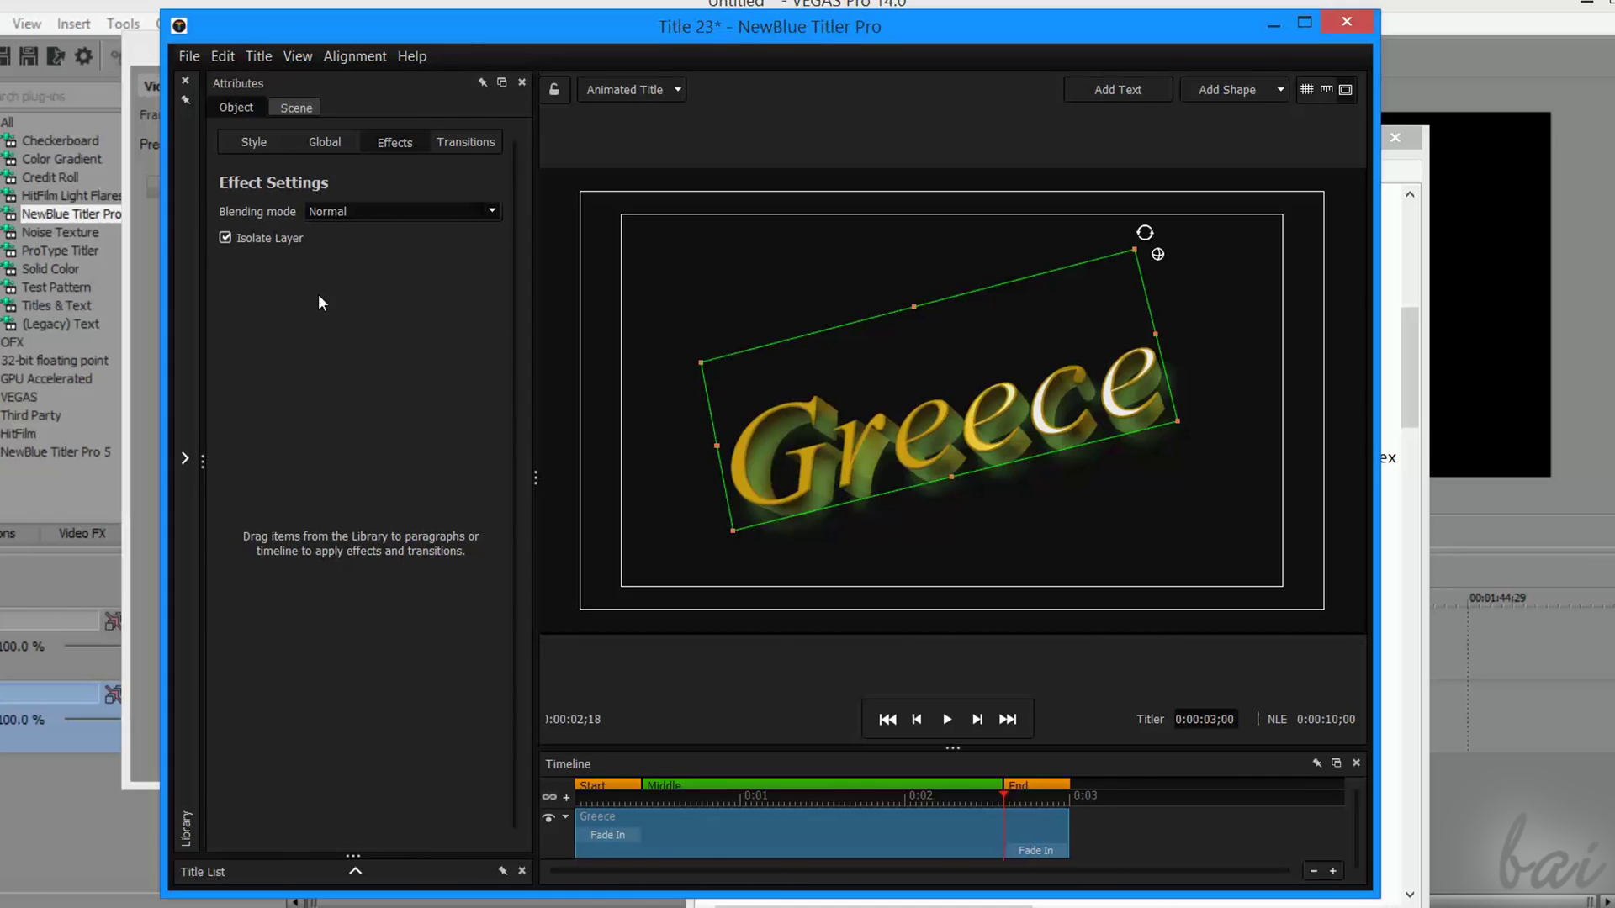
{"action": "left_click", "coordinate": [185, 456]}
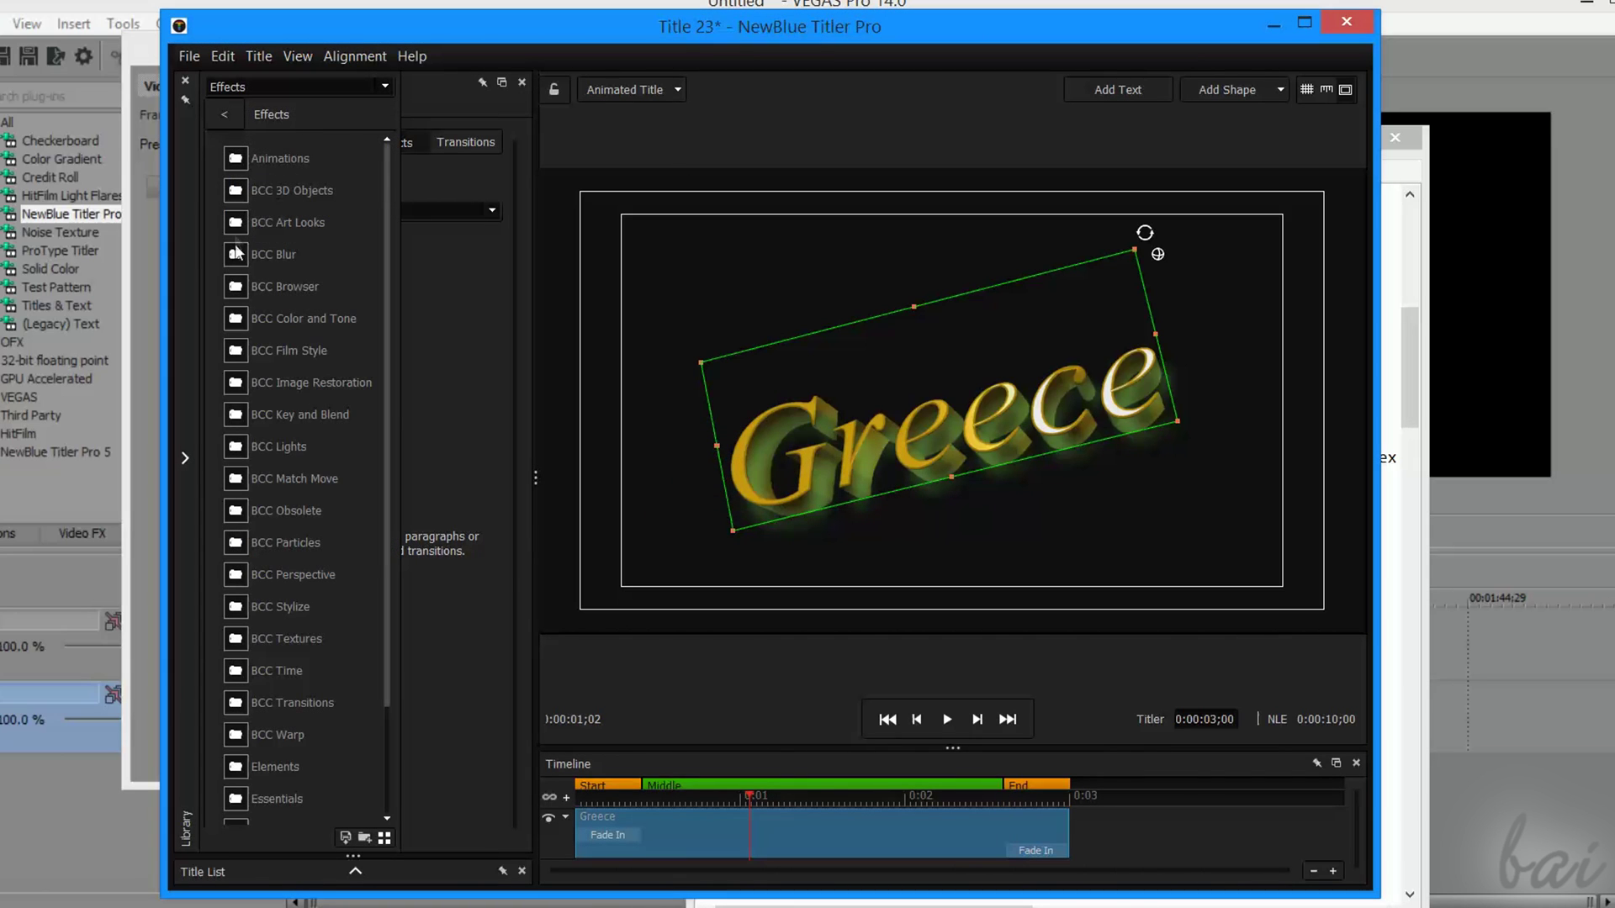
{"action": "double_click", "coordinate": [240, 255]}
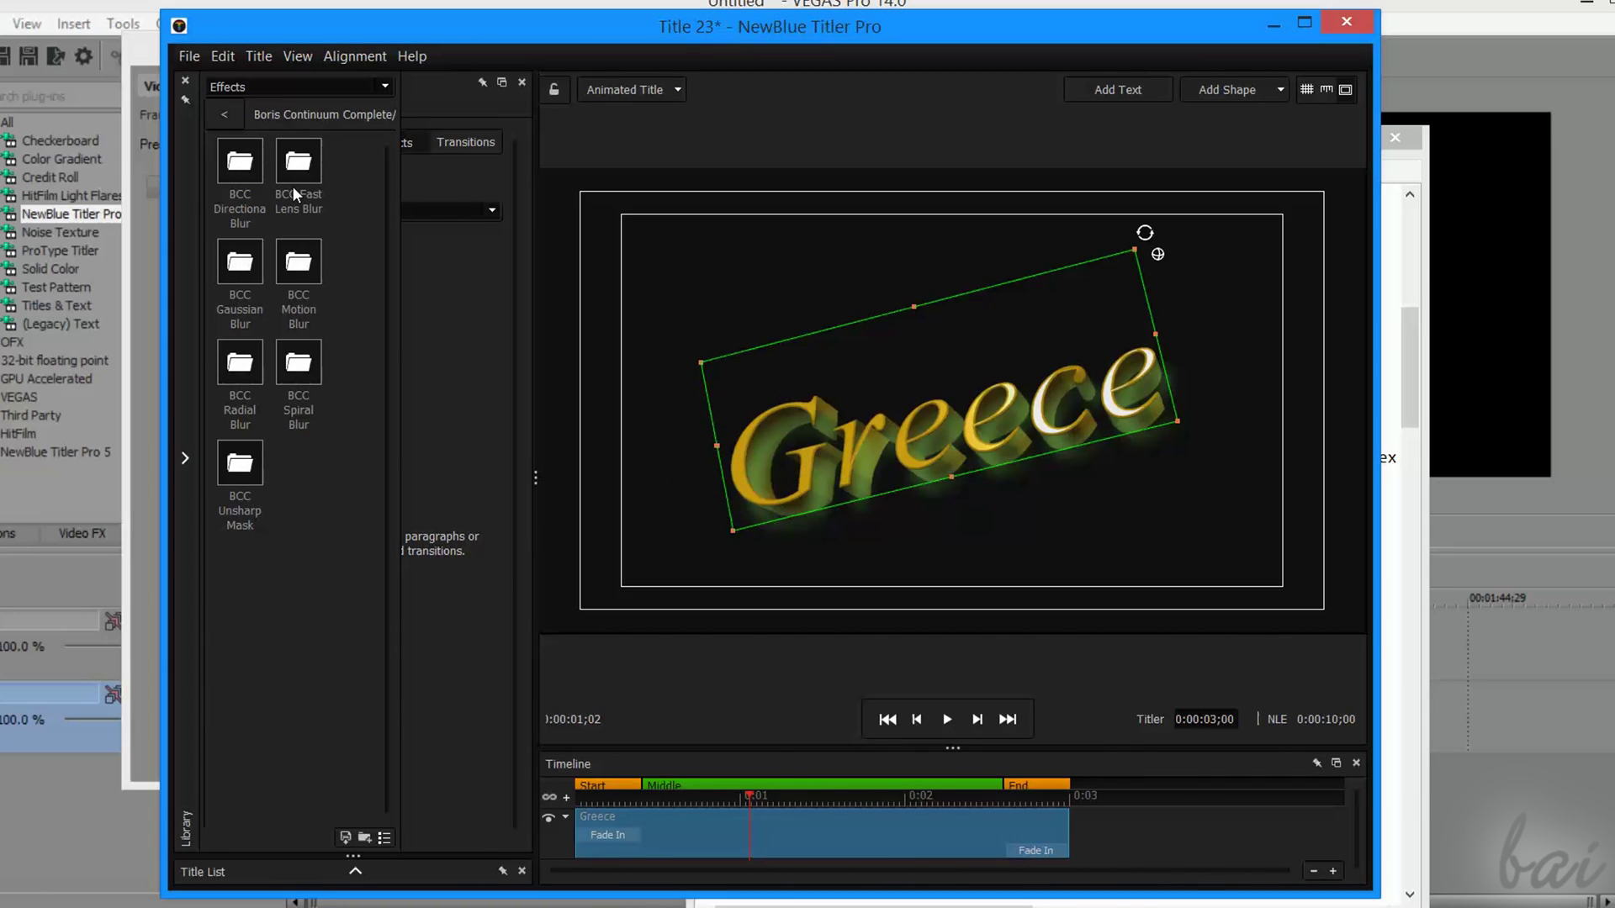
{"action": "double_click", "coordinate": [303, 376]}
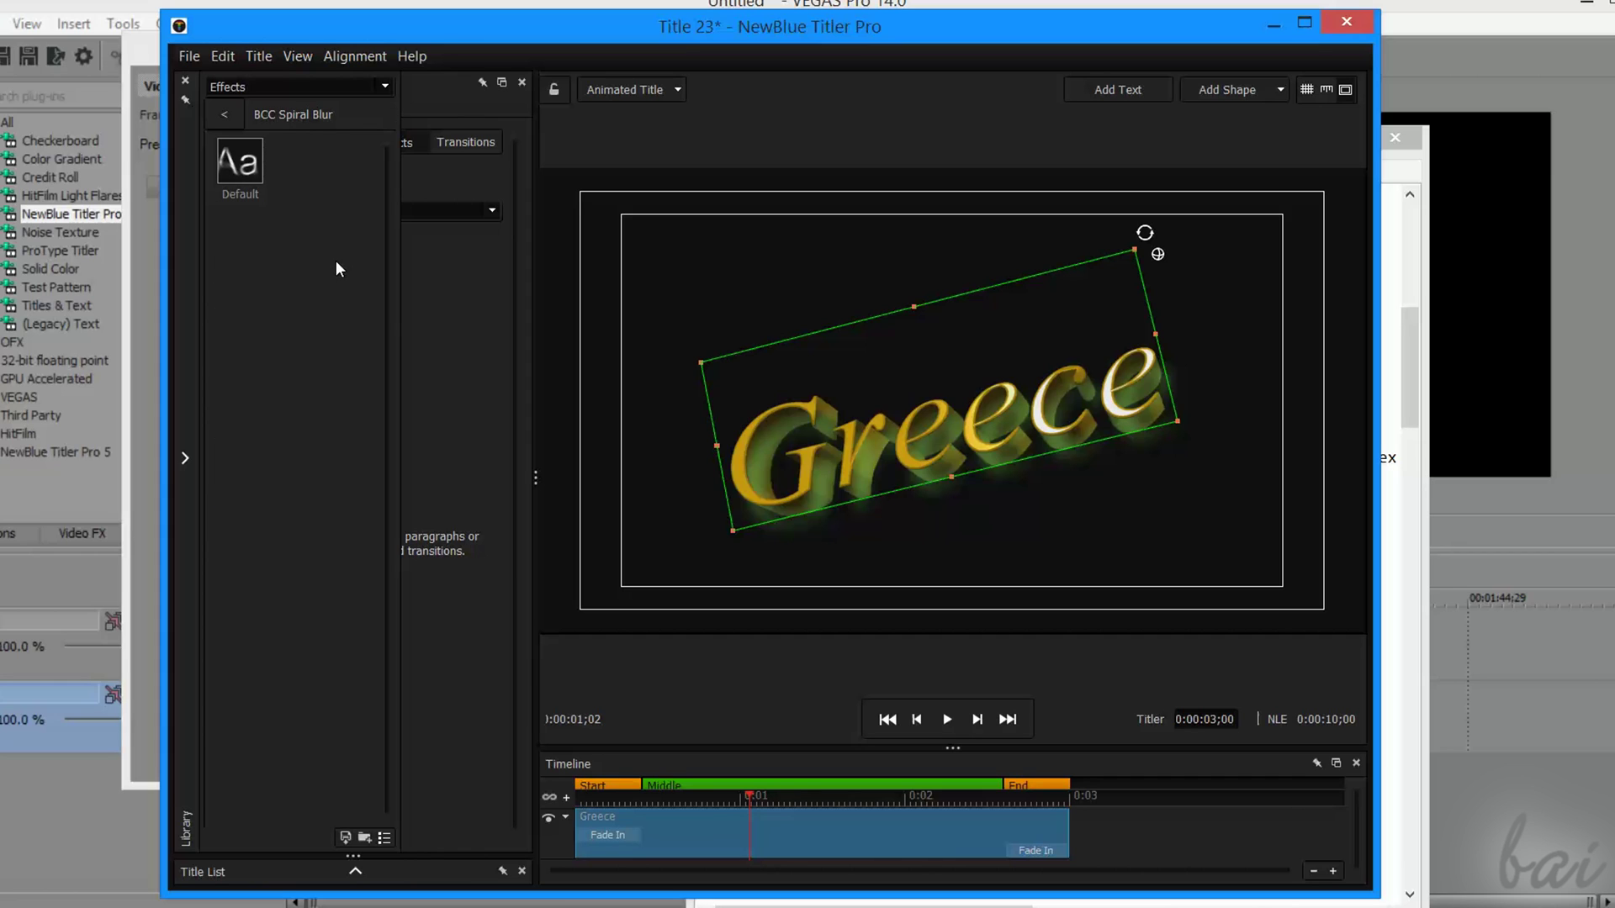
{"action": "left_click_drag", "start_coordinate": [240, 162], "coordinate": [442, 267]}
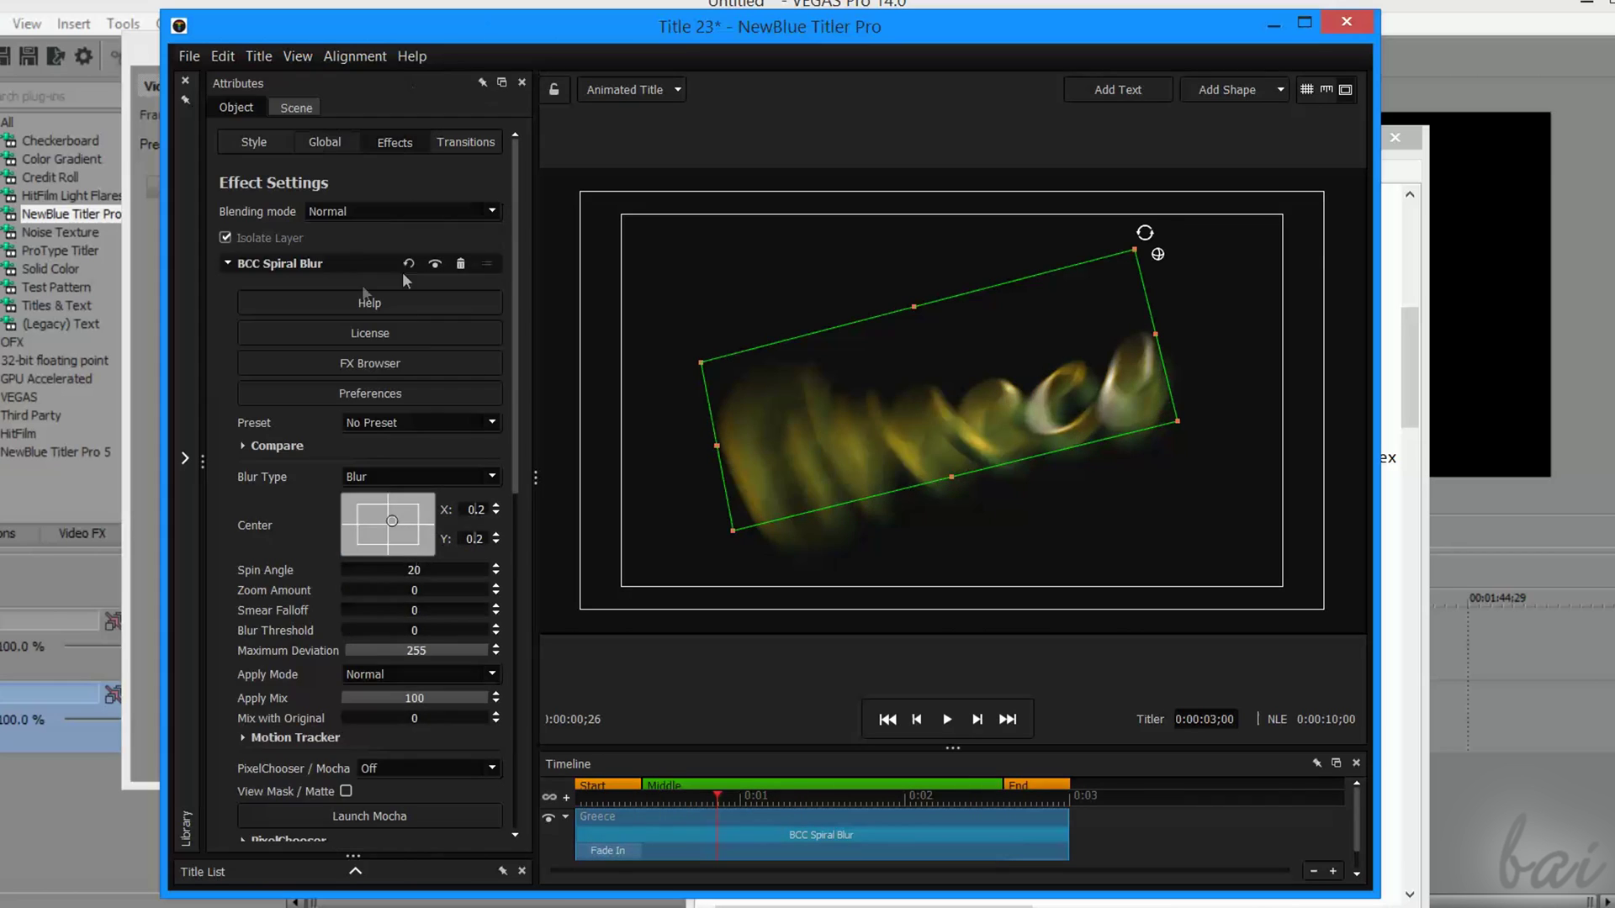
Set the BCC Spiral Blur's spin angle to 6.8 and its center to X 0, Y -0.25, and hide the effect
{"action": "scroll", "coordinate": [382, 378], "scroll_direction": "down", "scroll_amount": 3}
{"action": "left_click_drag", "start_coordinate": [382, 378], "coordinate": [412, 379]}
{"action": "left_click", "coordinate": [590, 207]}
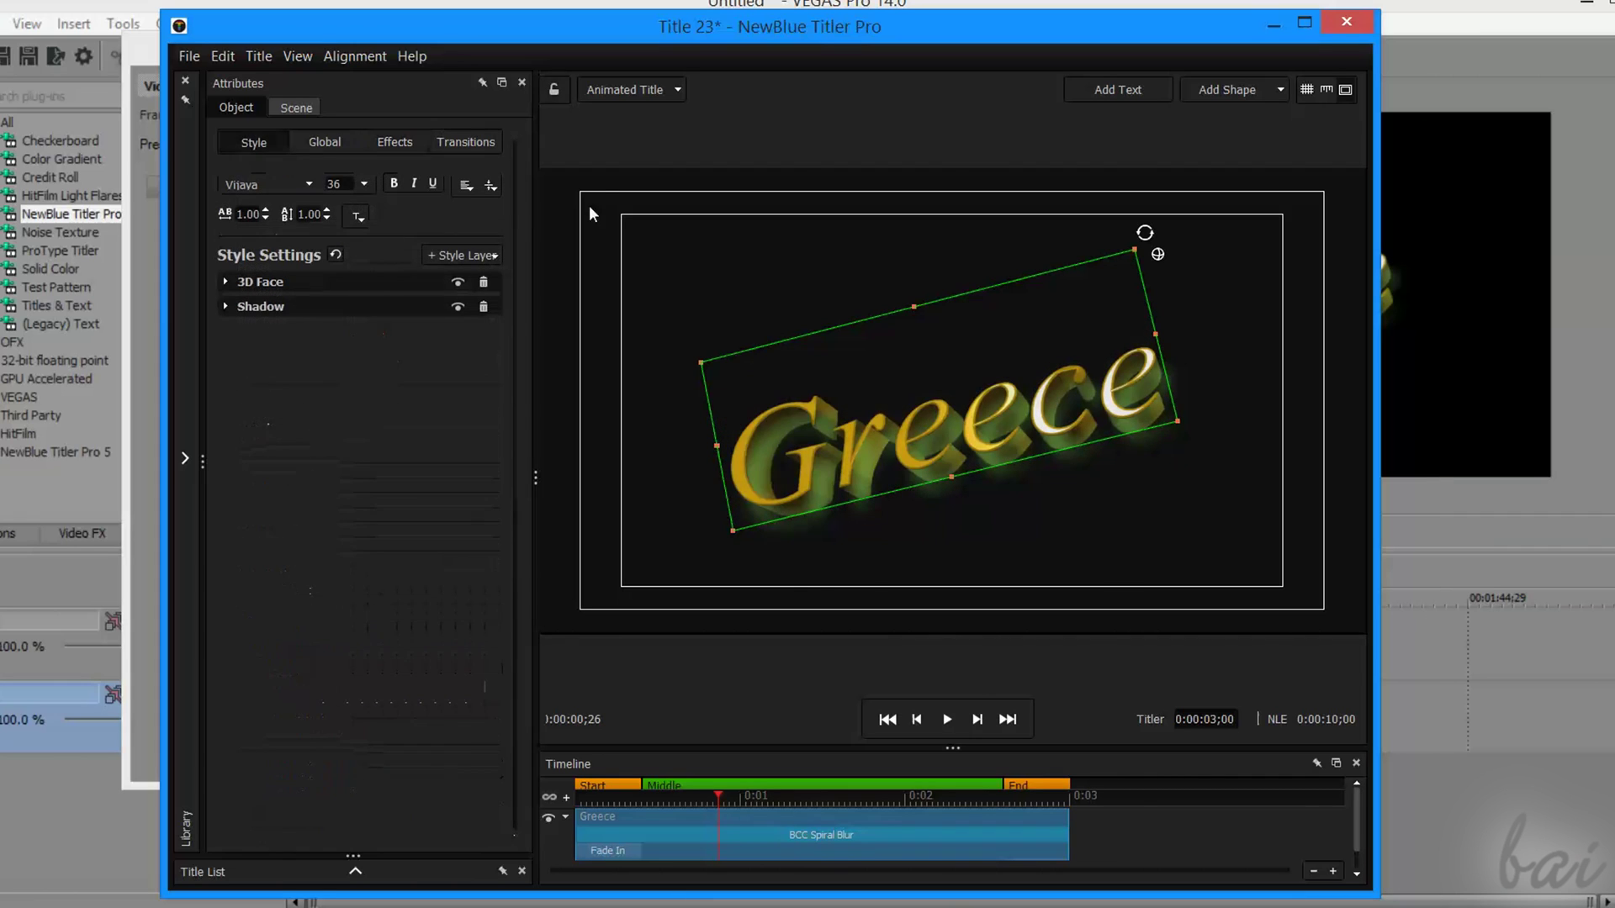
Switch the title type to Still Title and back to Animated Title to compare the two modes
{"action": "left_click", "coordinate": [679, 91]}
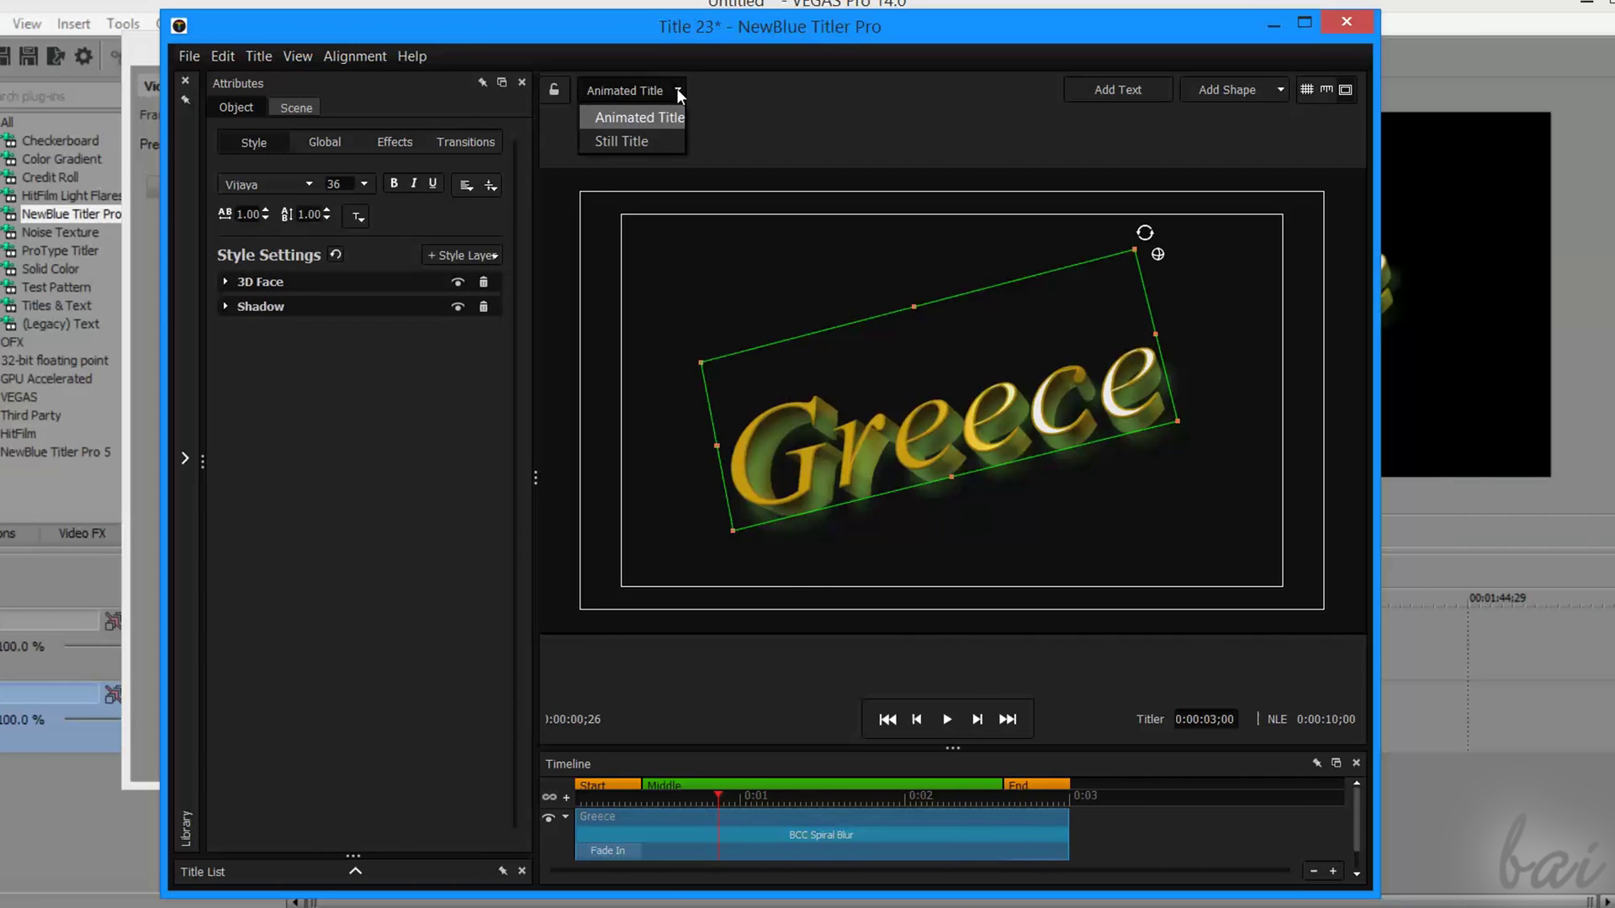
{"action": "left_click", "coordinate": [622, 142]}
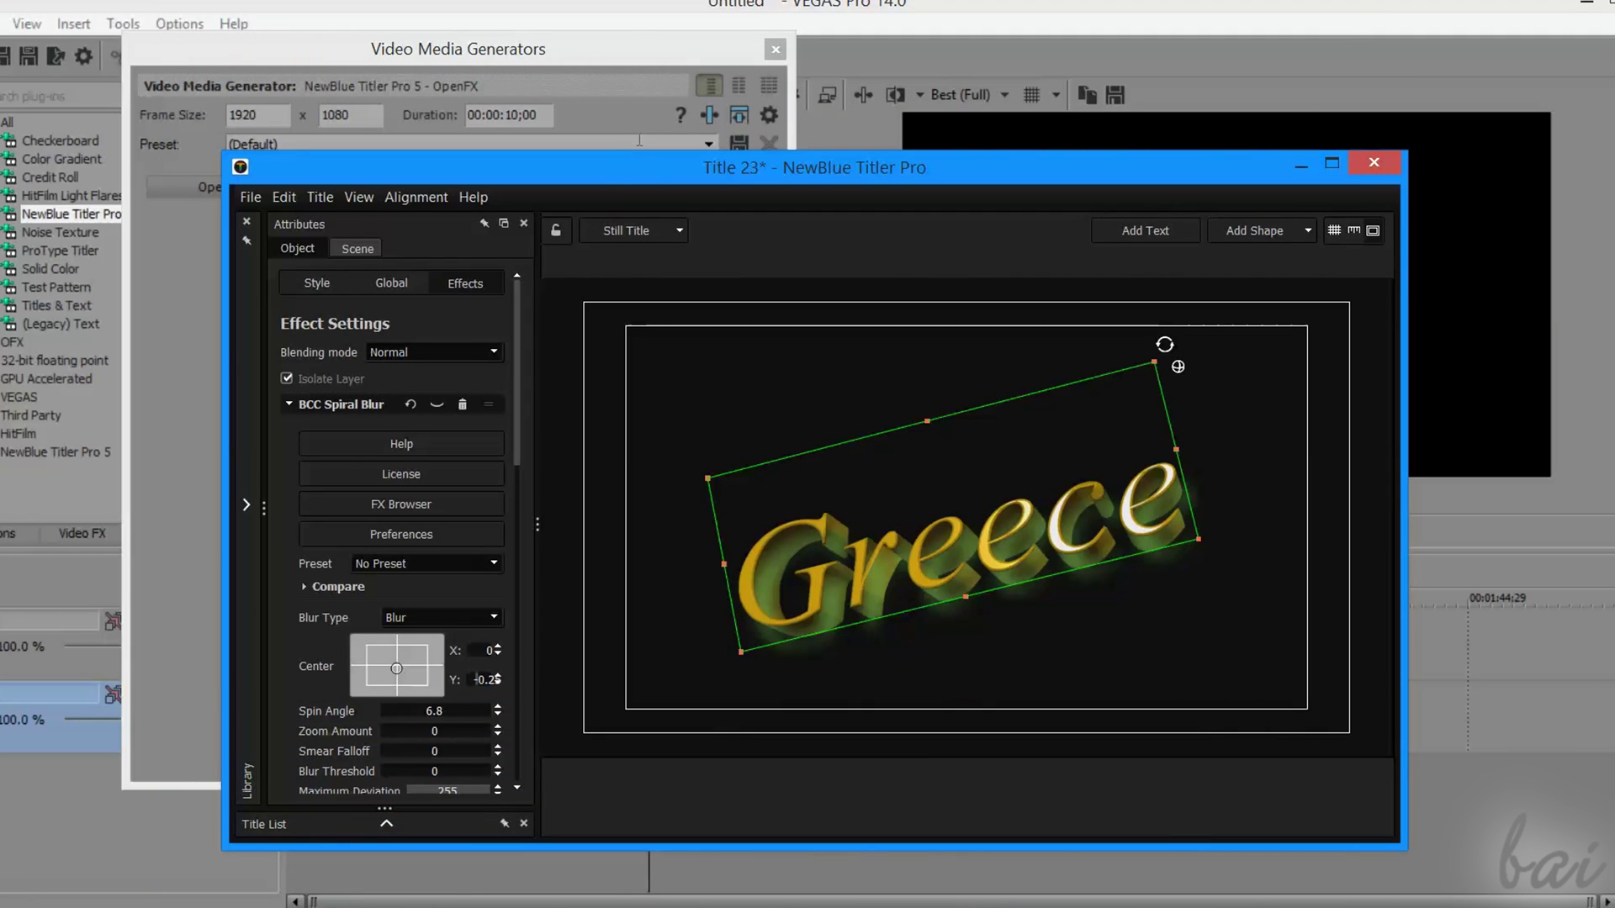
{"action": "left_click_drag", "start_coordinate": [653, 168], "coordinate": [591, 78]}
{"action": "left_click", "coordinate": [609, 139]}
{"action": "left_click", "coordinate": [607, 167]}
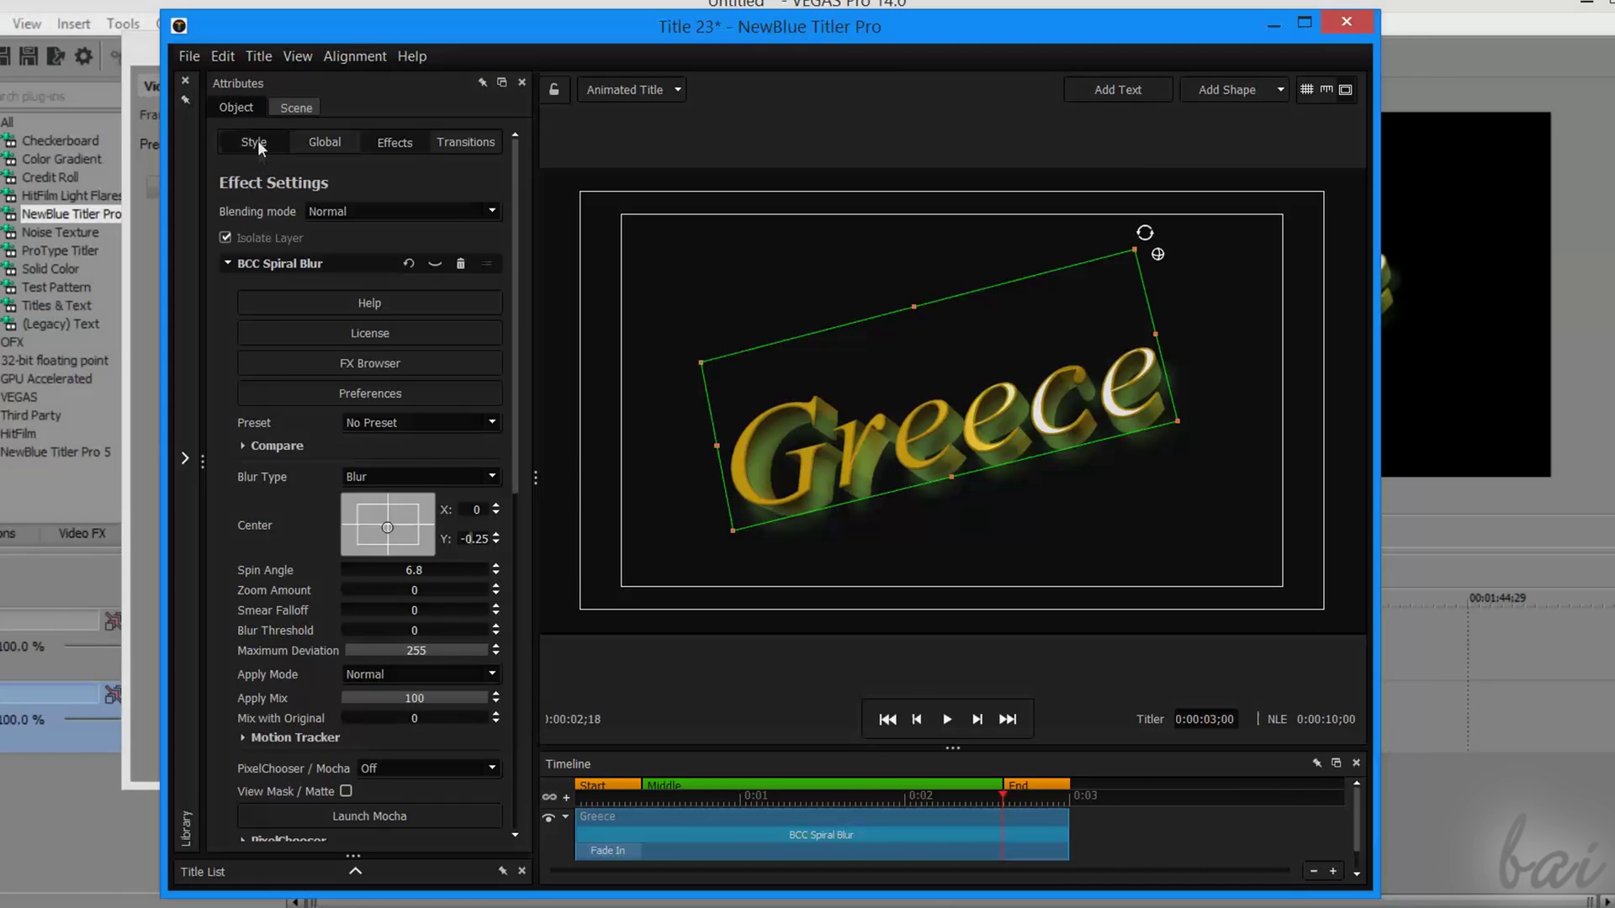
Lengthen the title's Start section to about 1.3 seconds and play the title from the beginning
{"action": "left_click", "coordinate": [256, 142]}
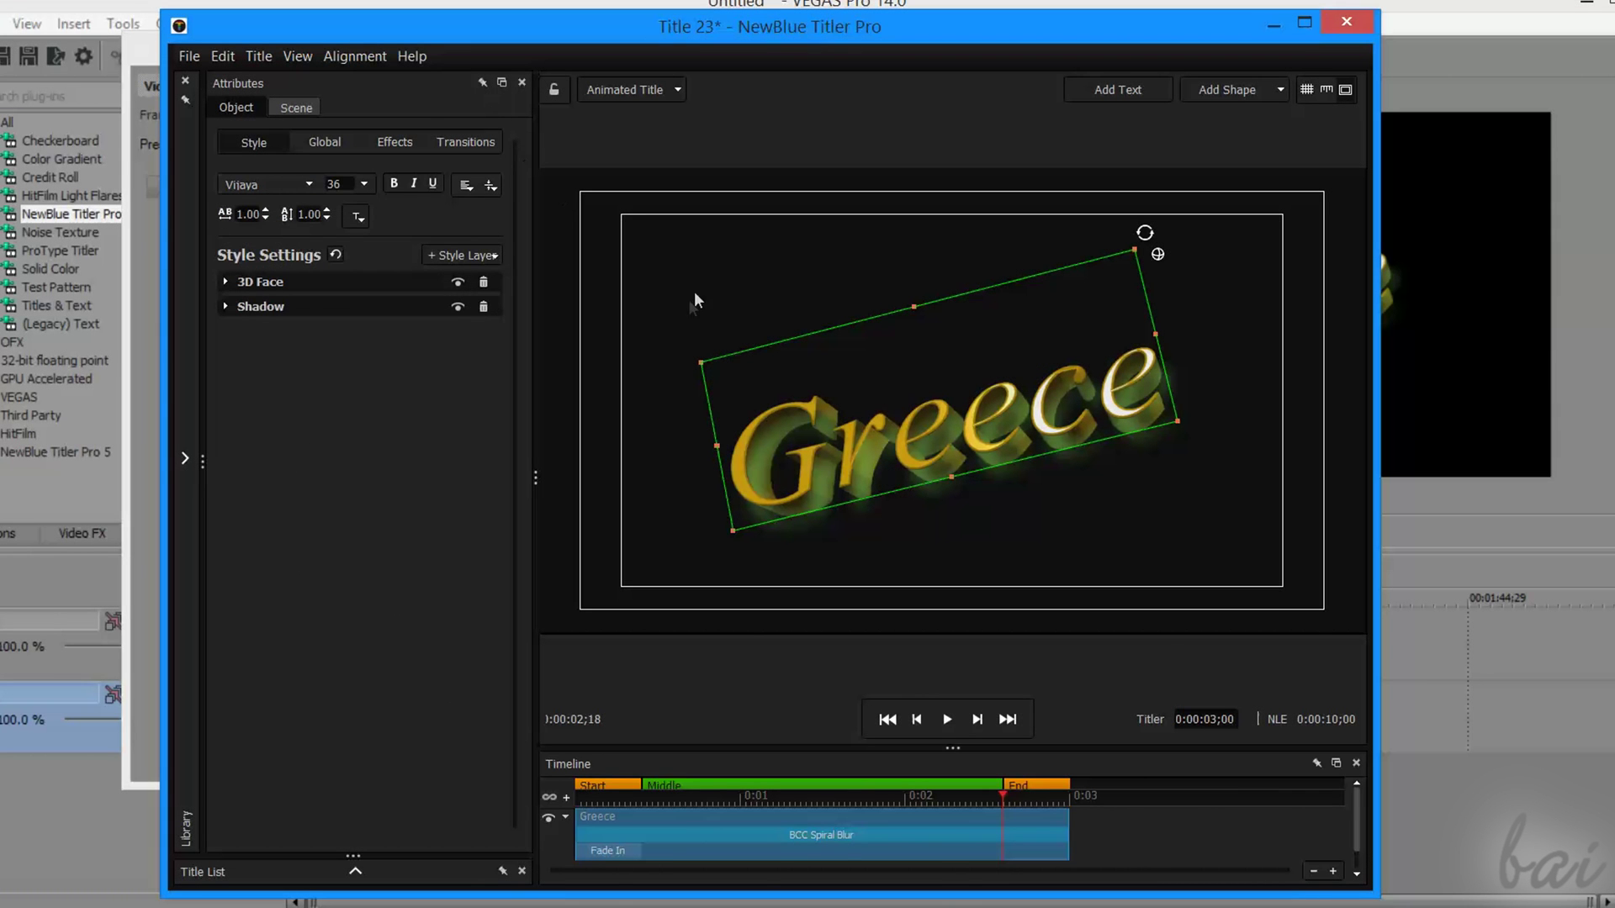
{"action": "left_click", "coordinate": [466, 144]}
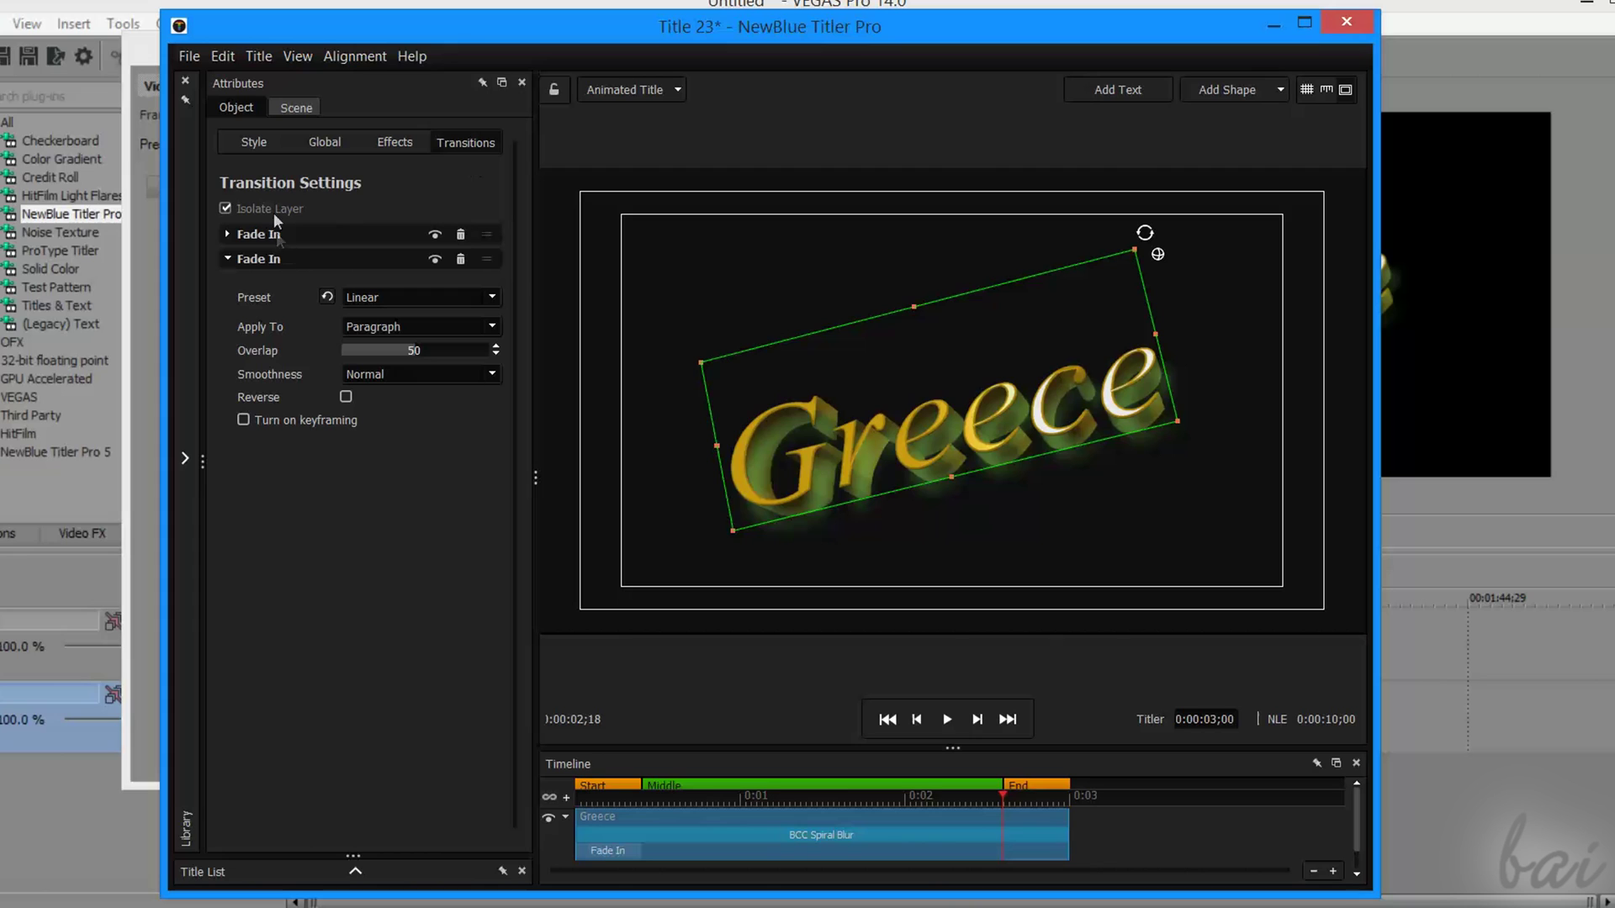
{"action": "left_click_drag", "start_coordinate": [621, 810], "coordinate": [841, 784]}
{"action": "left_click_drag", "start_coordinate": [998, 796], "coordinate": [533, 828]}
{"action": "left_click", "coordinate": [945, 721]}
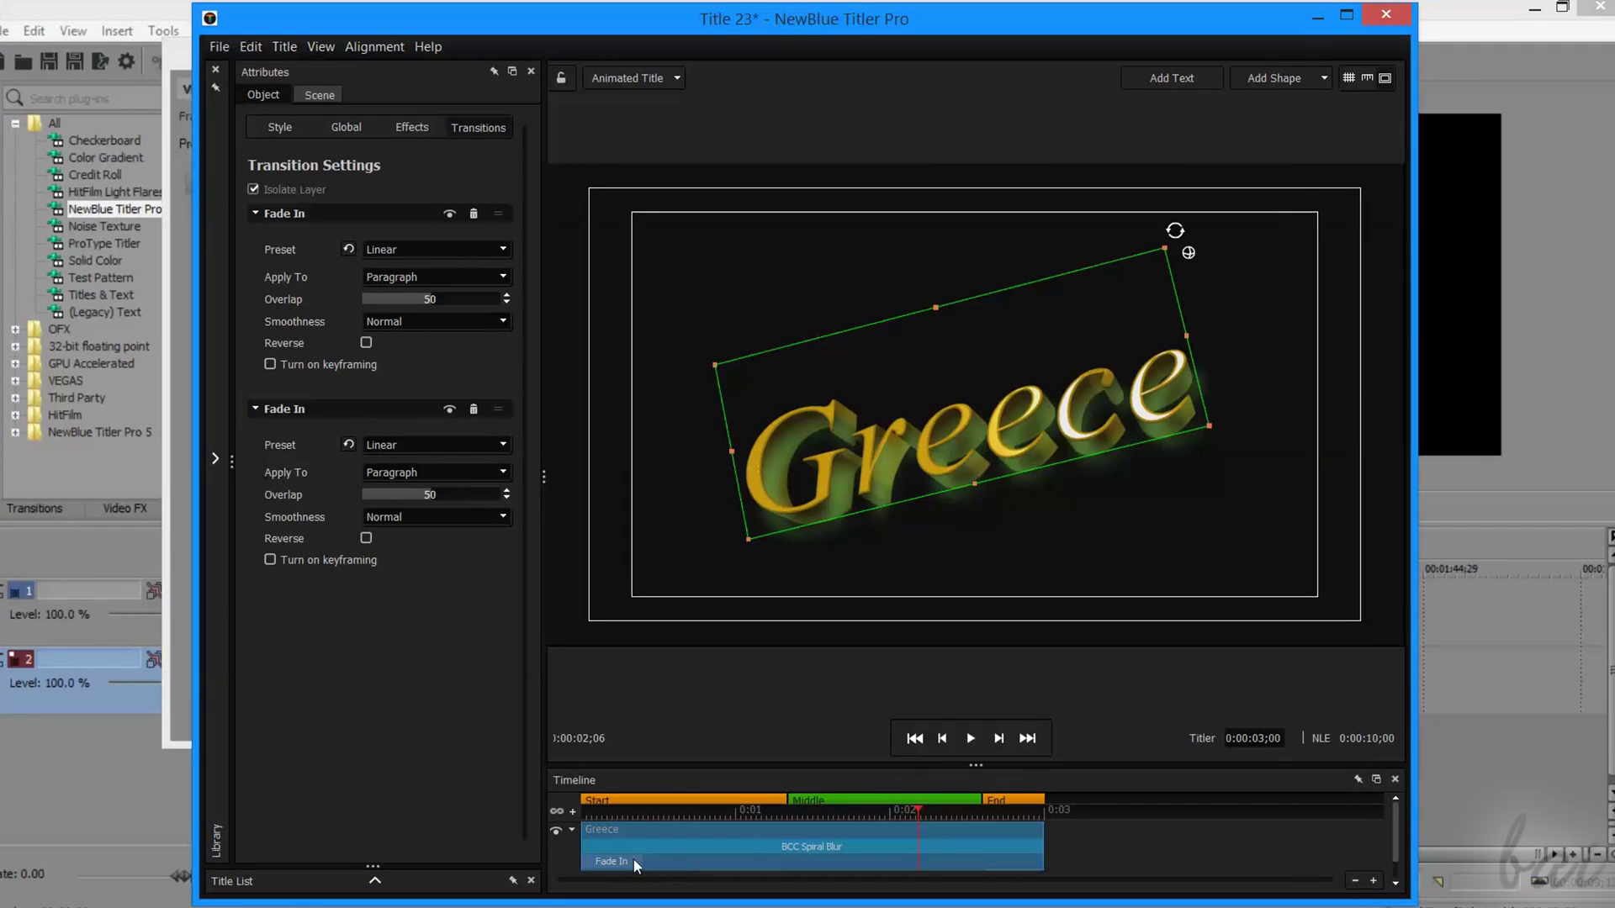
Lengthen the opening Fade In transition to about 1.1 seconds, play it back and close the title editor
{"action": "left_click_drag", "start_coordinate": [640, 860], "coordinate": [755, 867]}
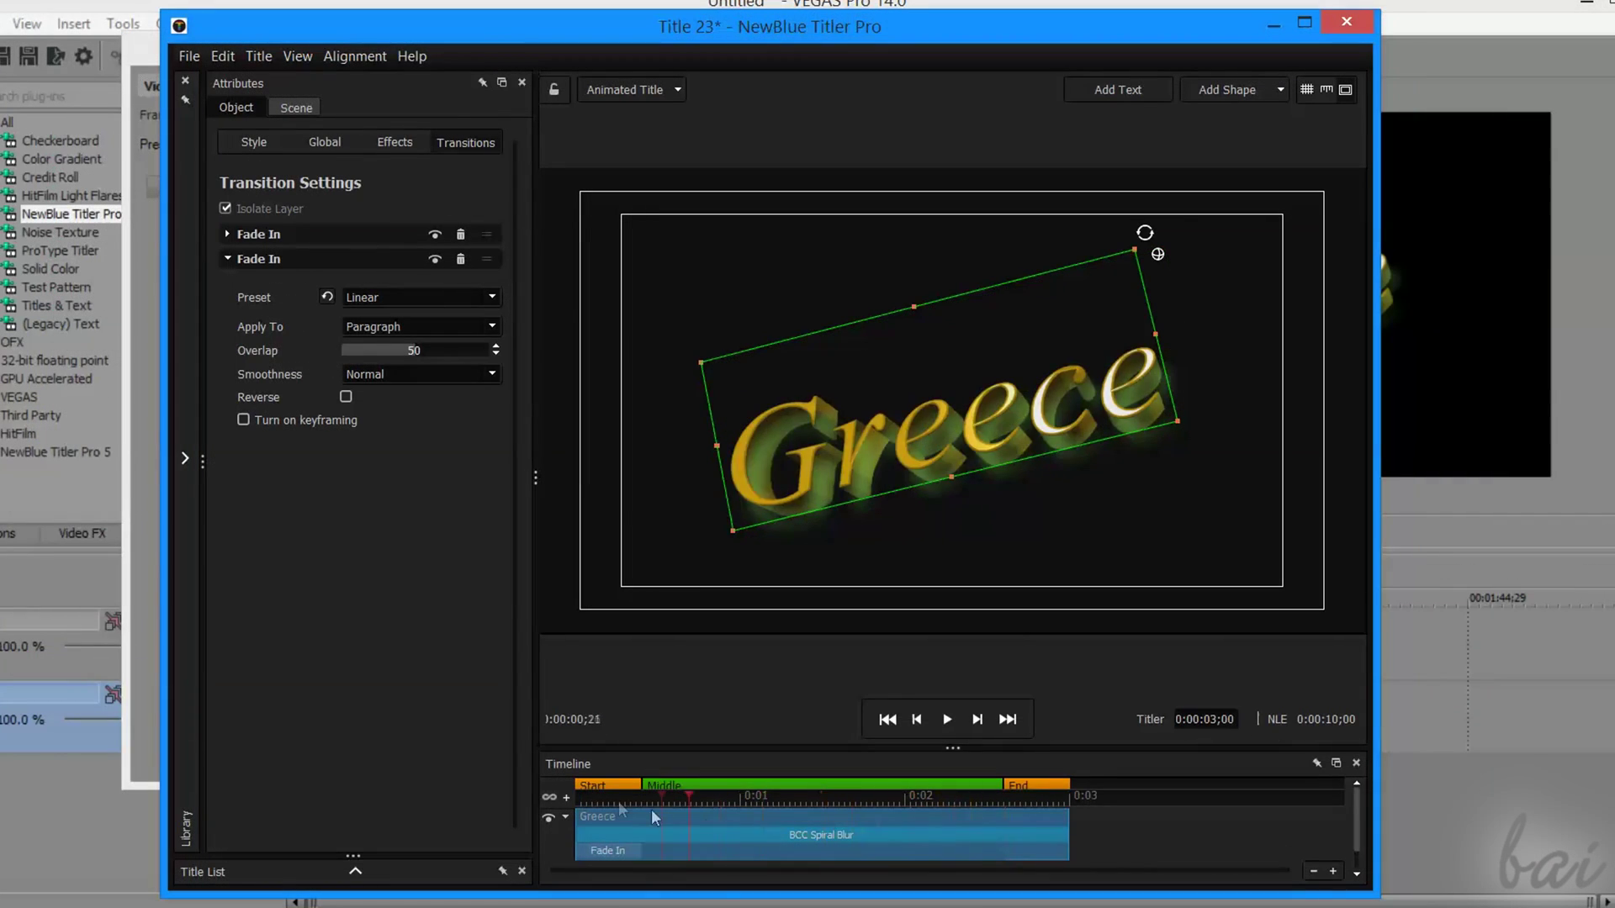
{"action": "left_click_drag", "start_coordinate": [654, 810], "coordinate": [562, 811]}
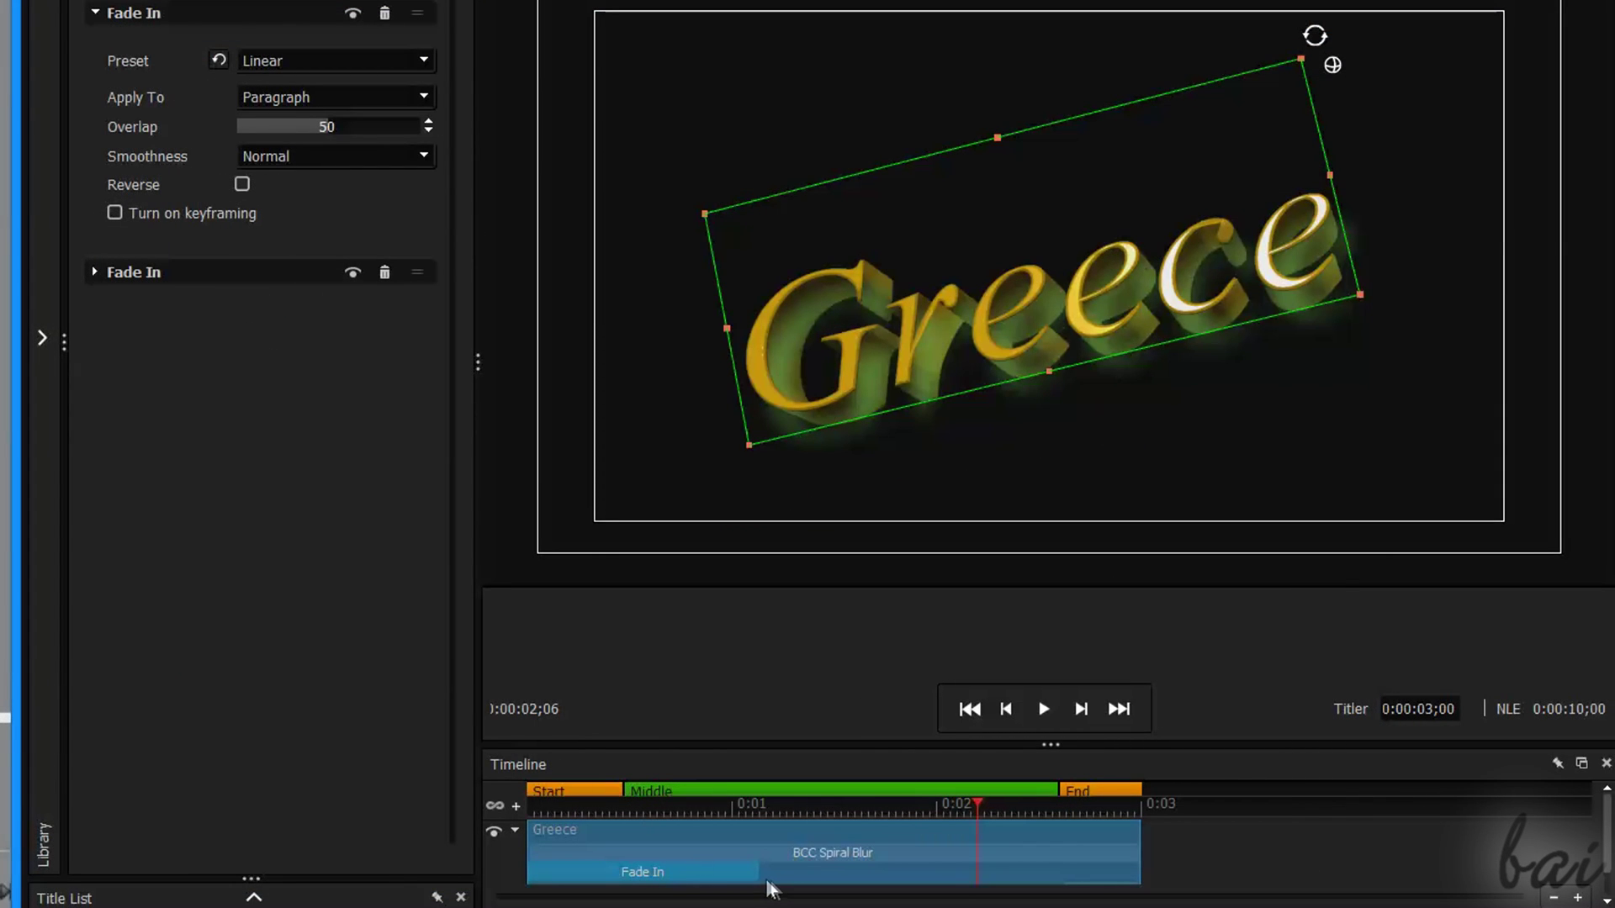
{"action": "mouse_move", "coordinate": [759, 873]}
{"action": "left_mouse_down"}
{"action": "mouse_move", "coordinate": [778, 873]}
{"action": "mouse_move", "coordinate": [751, 873]}
{"action": "left_mouse_up"}
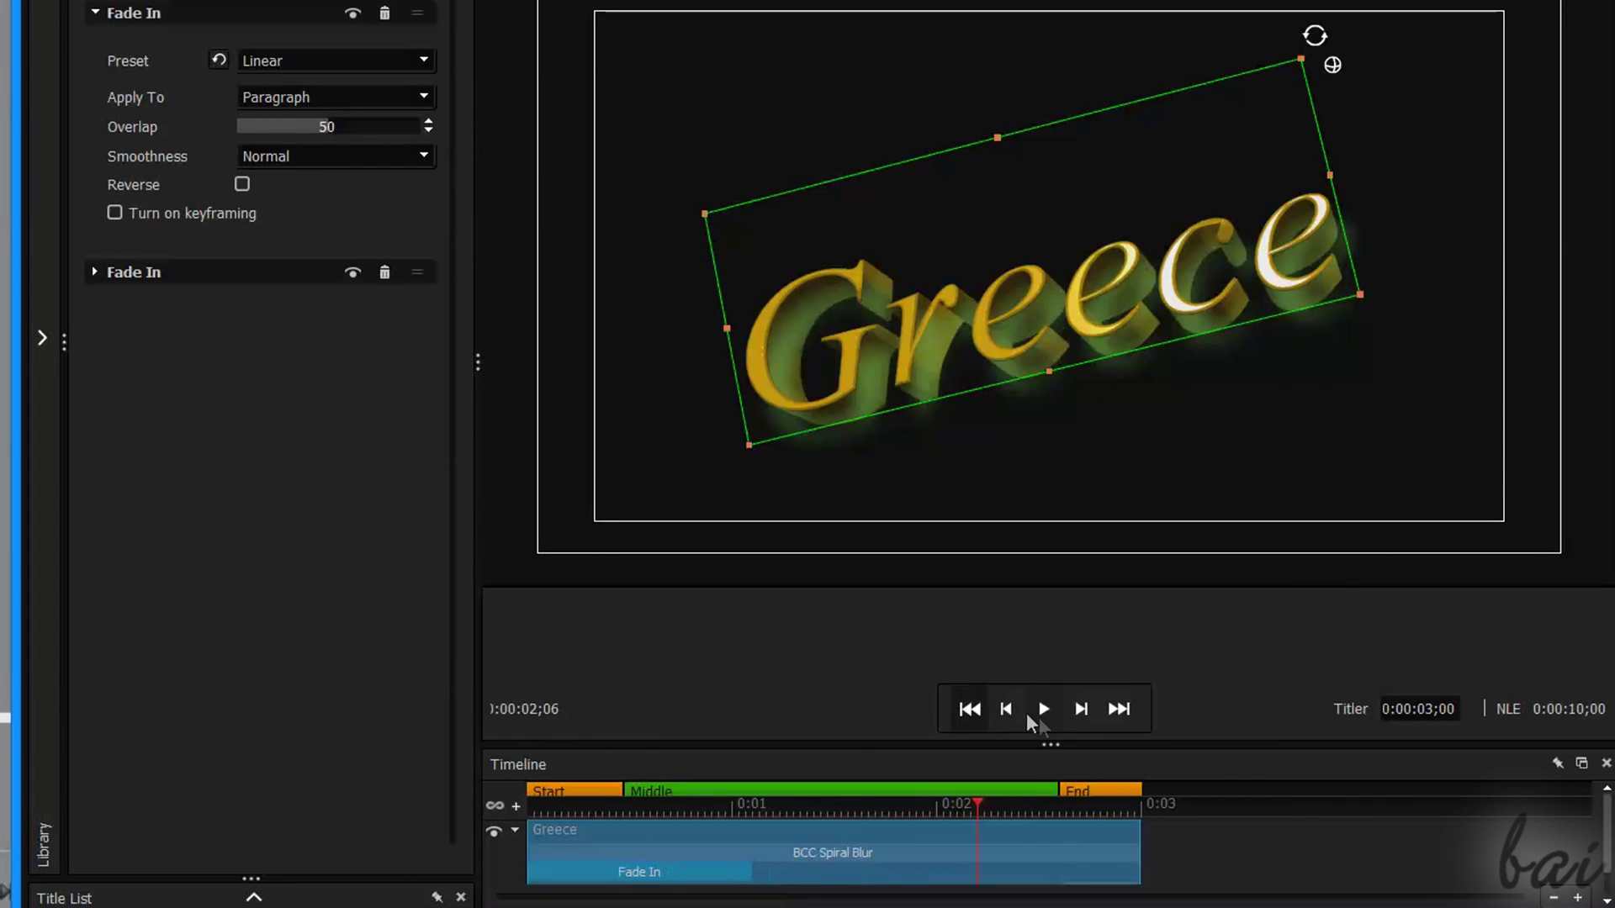
{"action": "left_click", "coordinate": [1043, 710]}
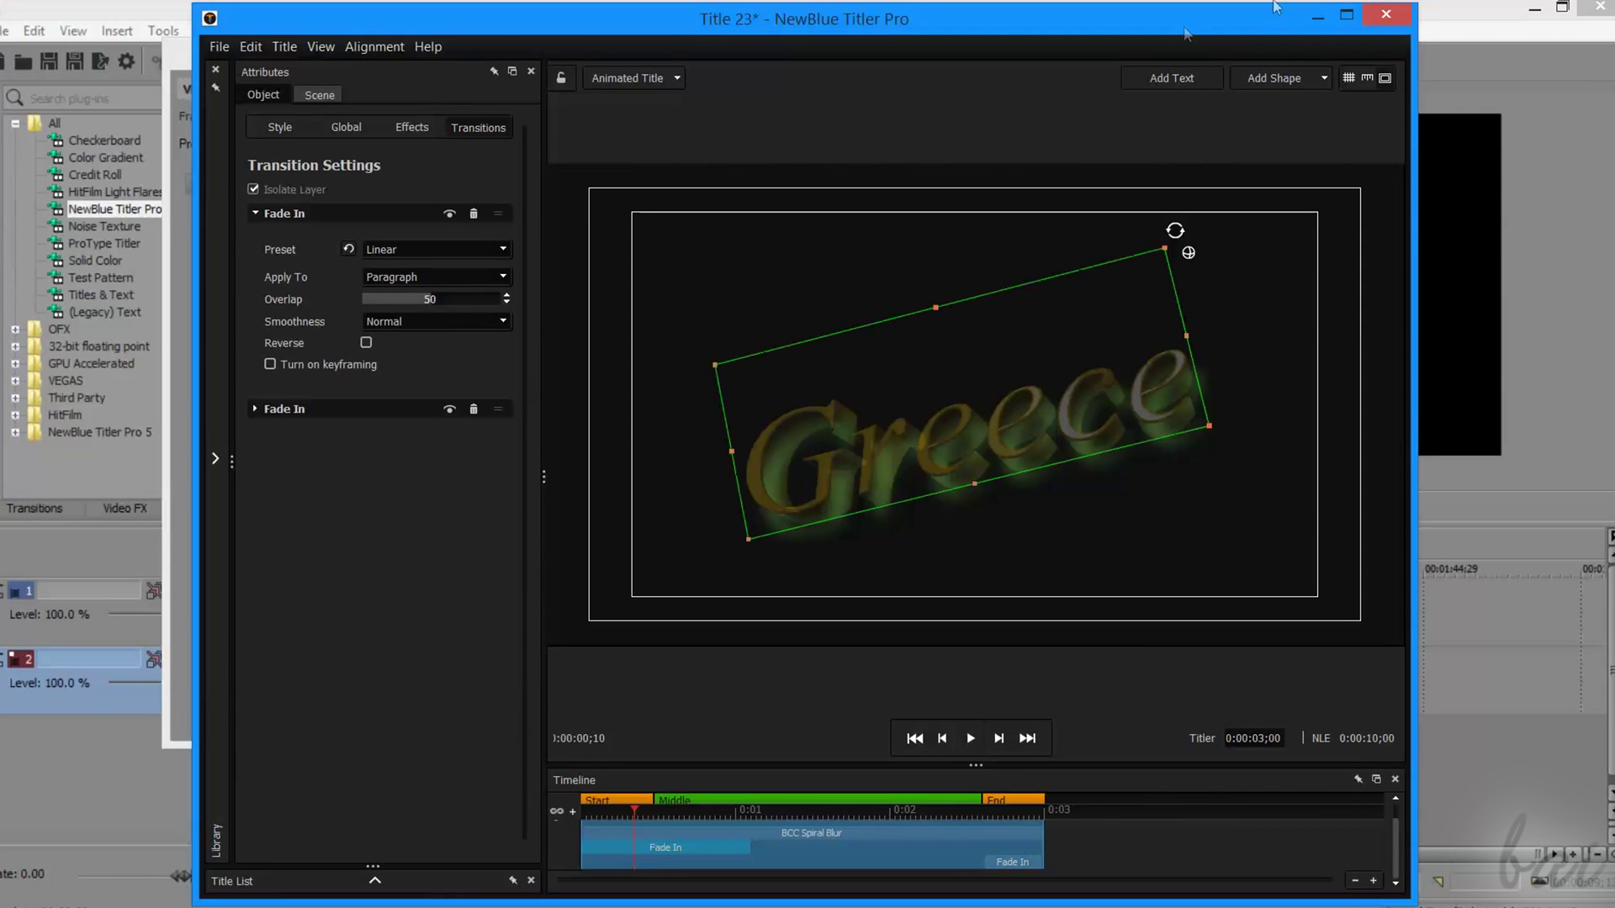
{"action": "left_click", "coordinate": [1384, 19]}
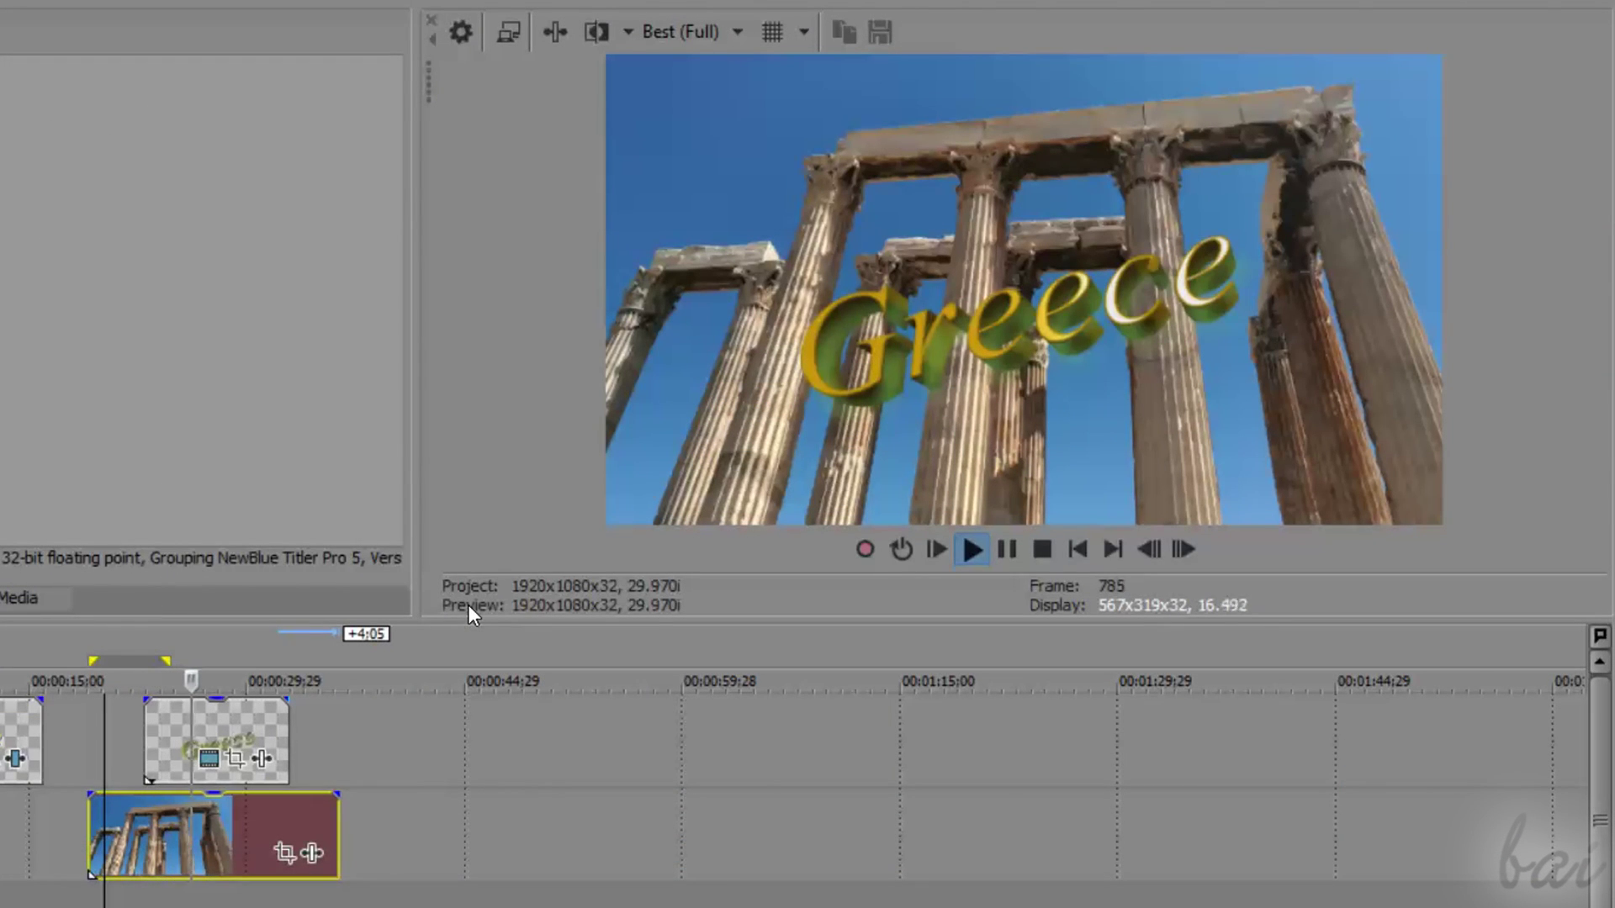
Extend the end of the Greece title clip by 26:00, play across the extended part and trim the clip back
{"action": "left_click", "coordinate": [282, 728]}
{"action": "left_click", "coordinate": [244, 673]}
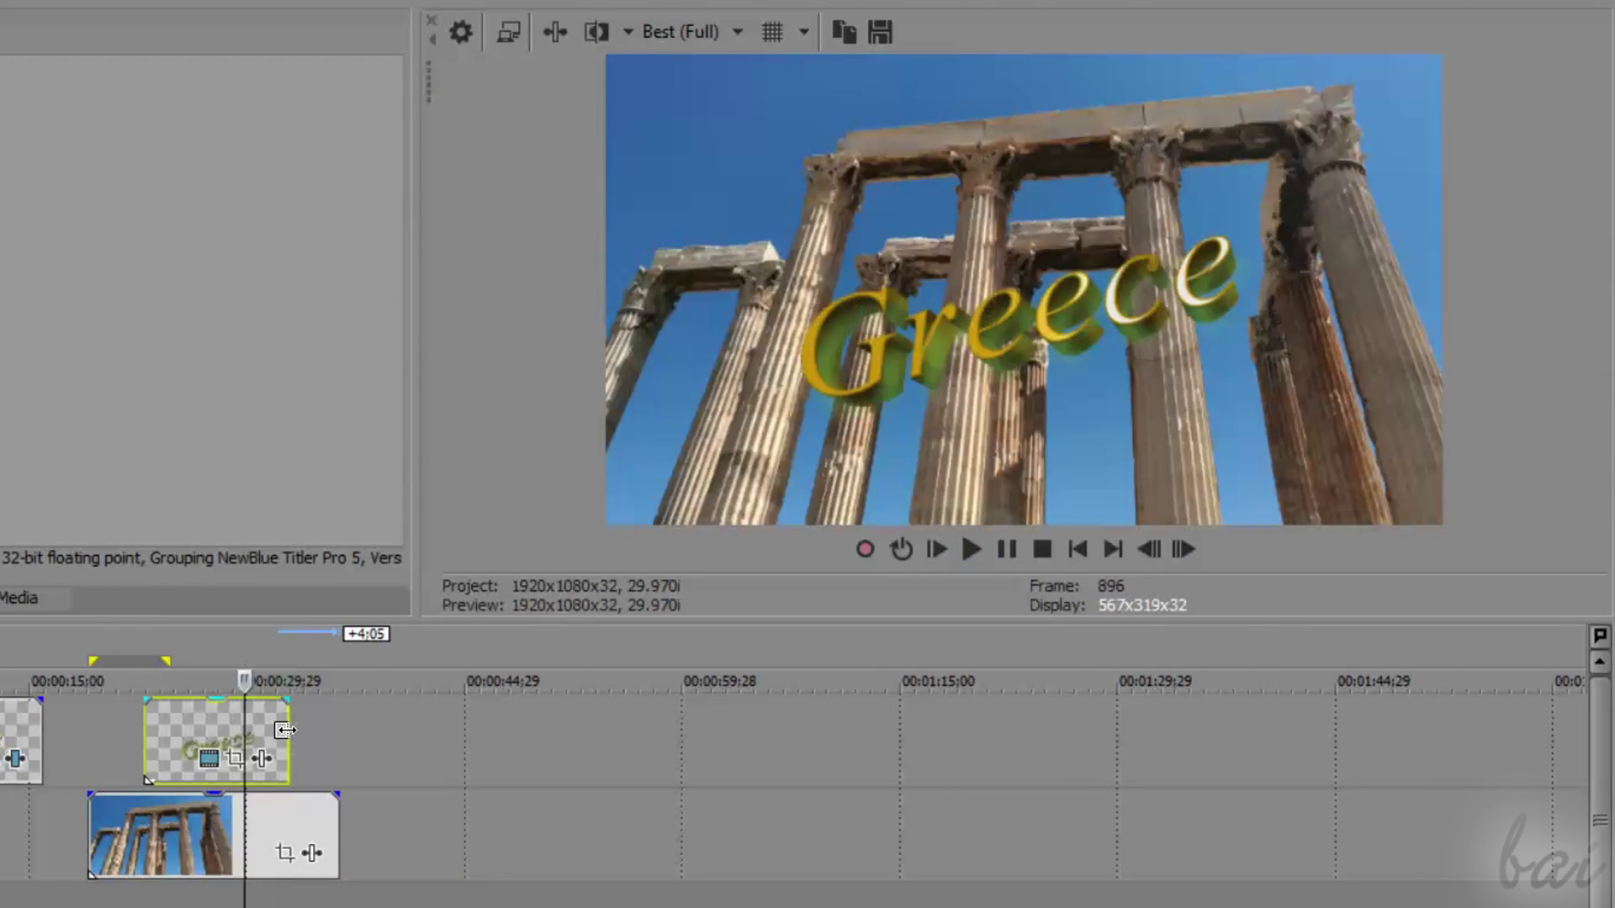
{"action": "left_click_drag", "start_coordinate": [286, 730], "coordinate": [666, 729]}
{"action": "key", "text": "space"}
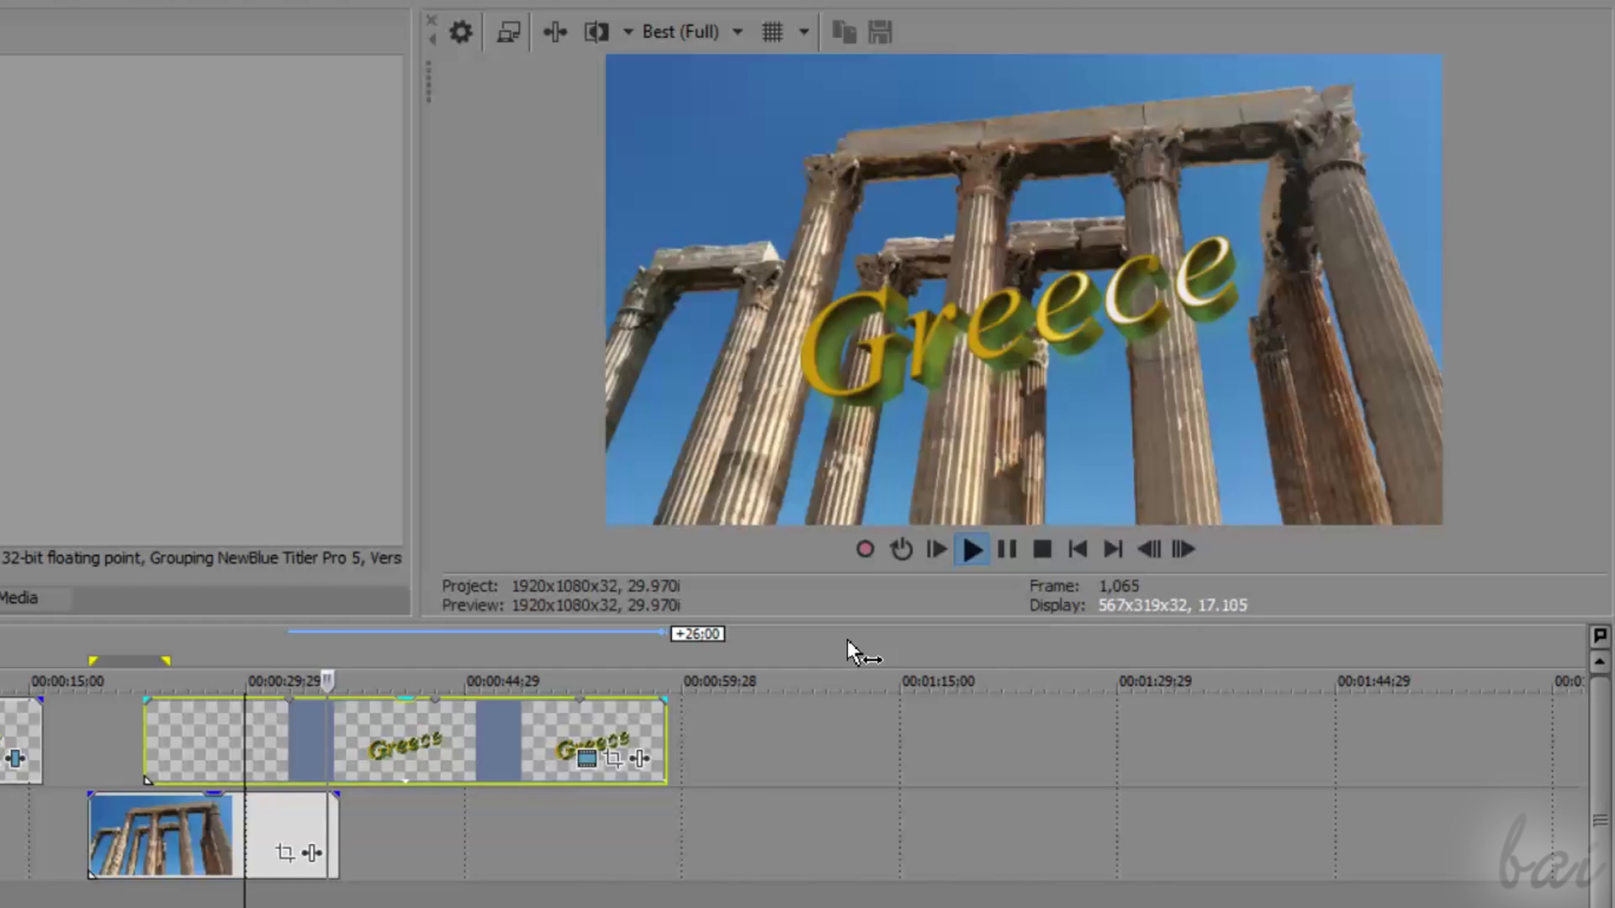
{"action": "left_click", "coordinate": [1012, 551]}
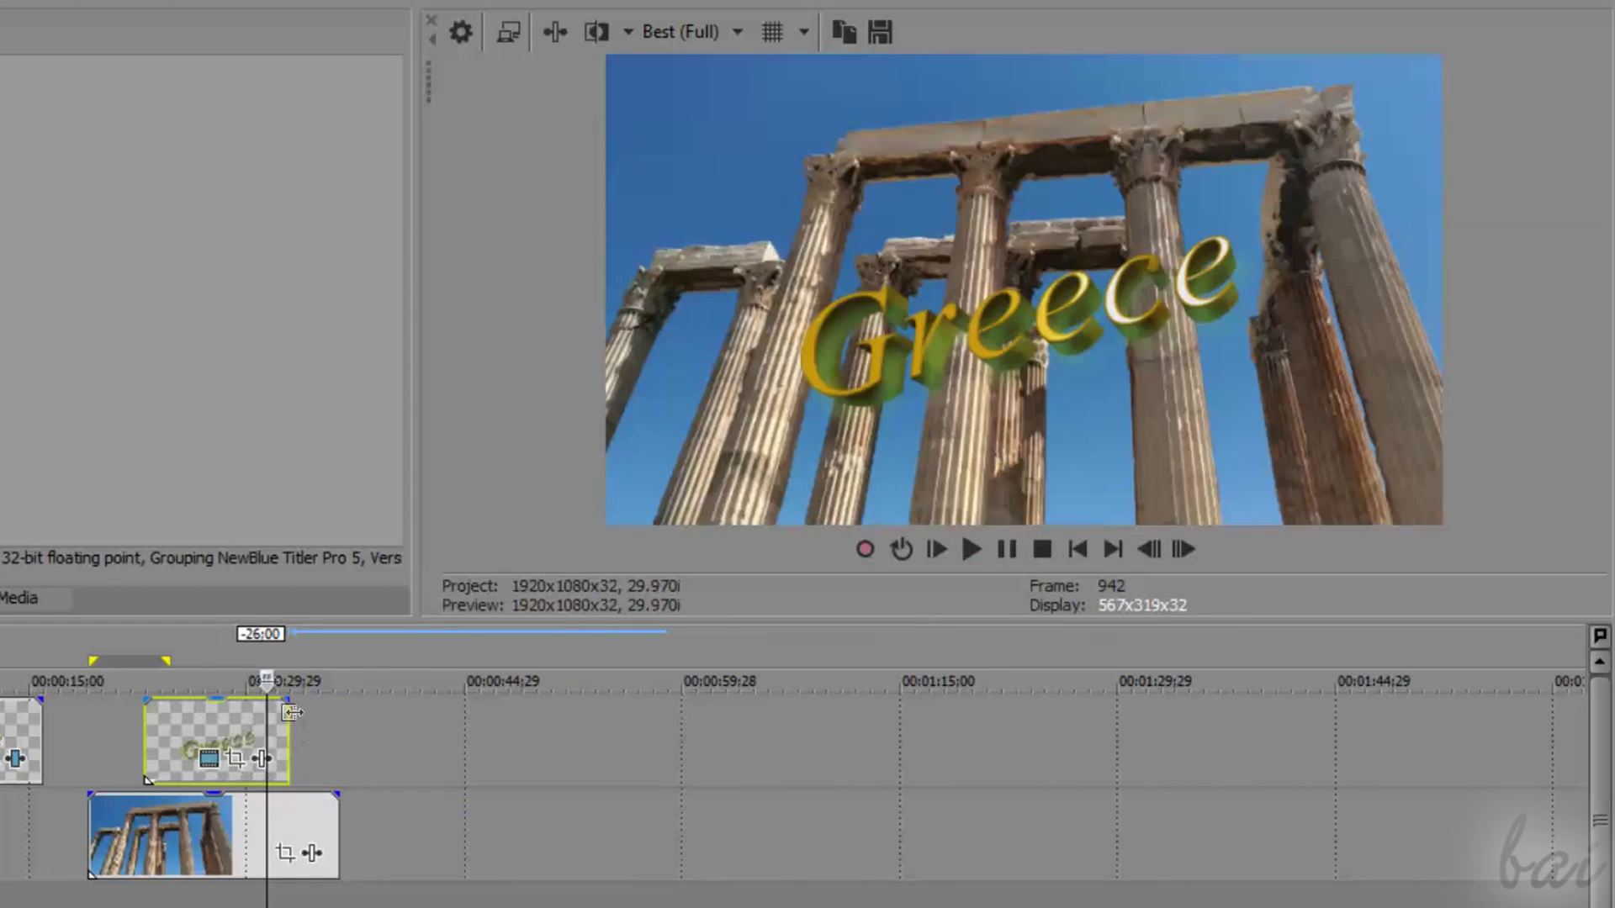
Extend the end of the Greece title clip on the upper track by 19:12
{"action": "left_click", "coordinate": [237, 660]}
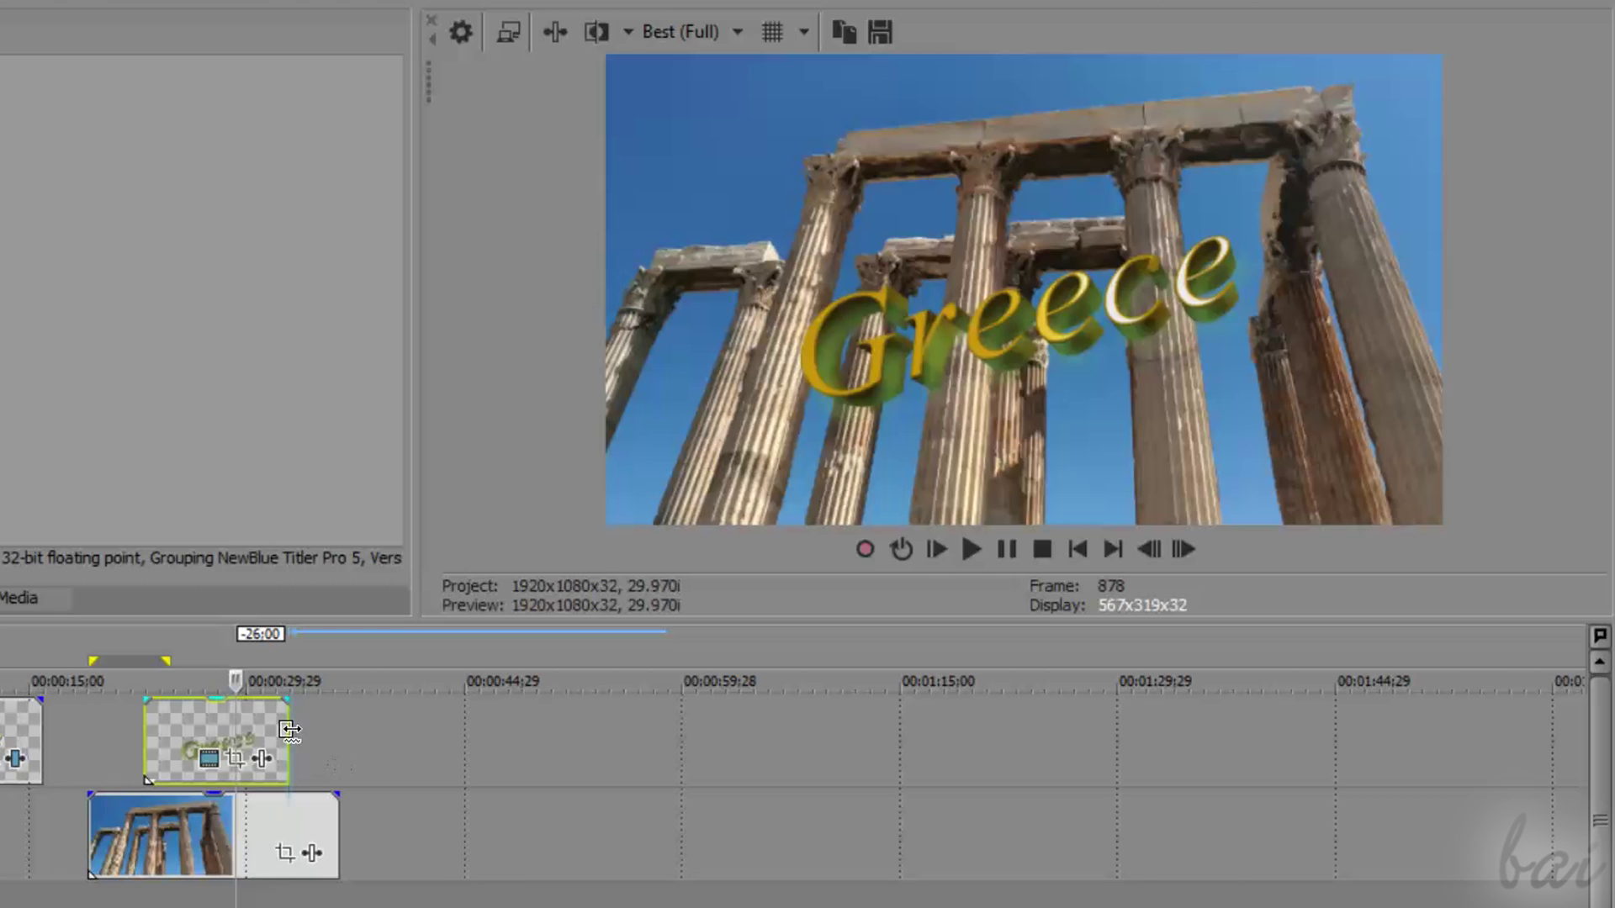
{"action": "left_click_drag", "start_coordinate": [290, 730], "coordinate": [570, 730]}
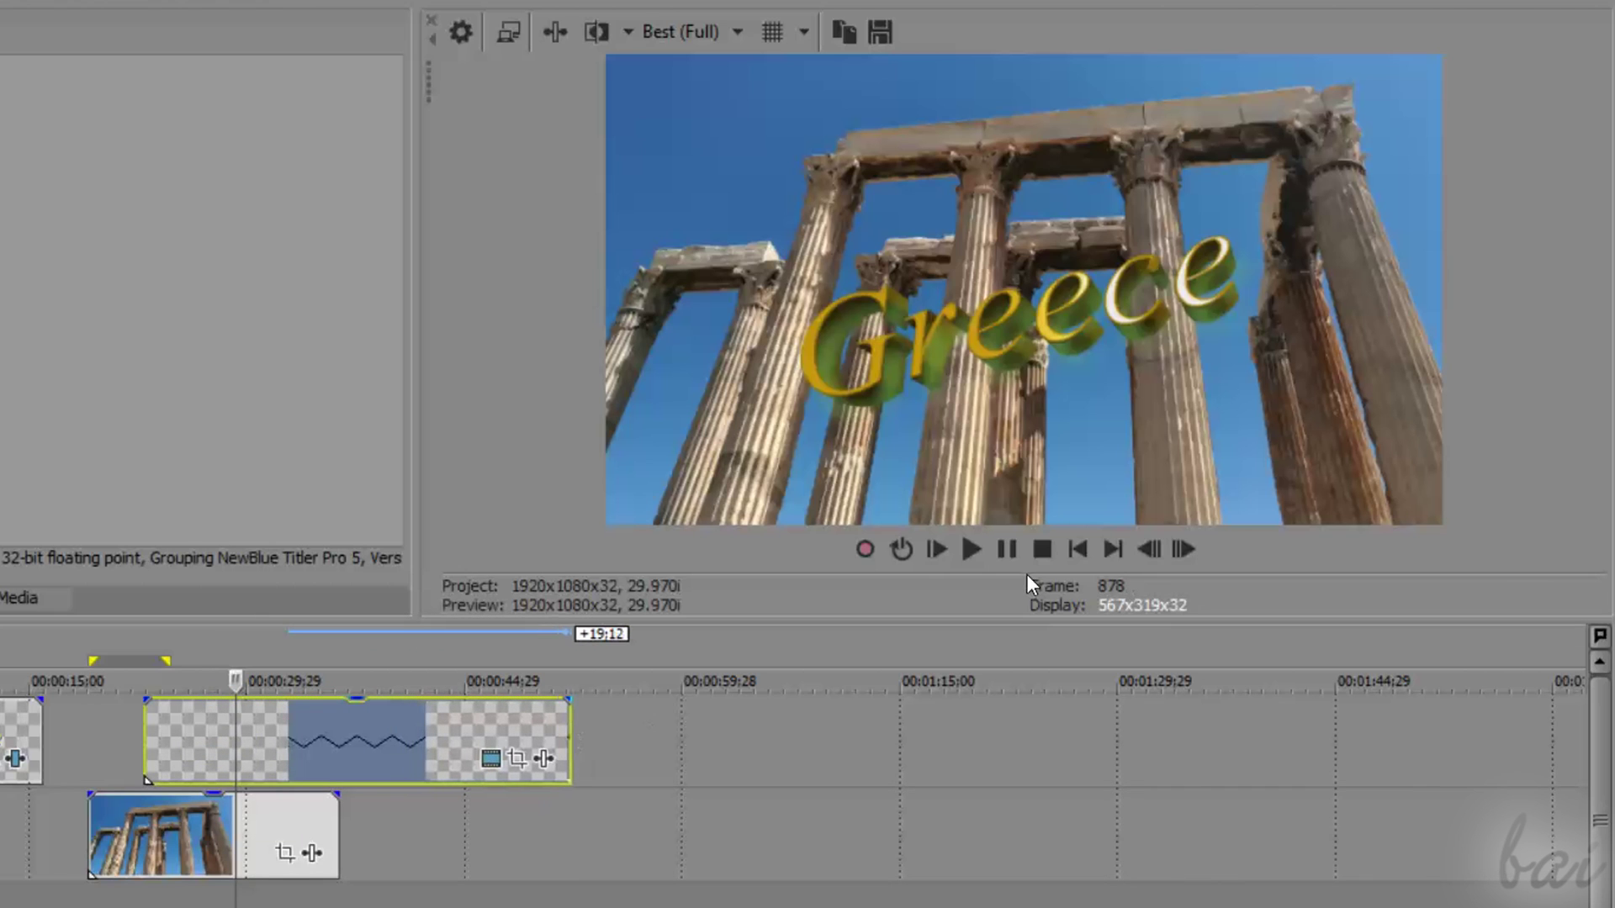